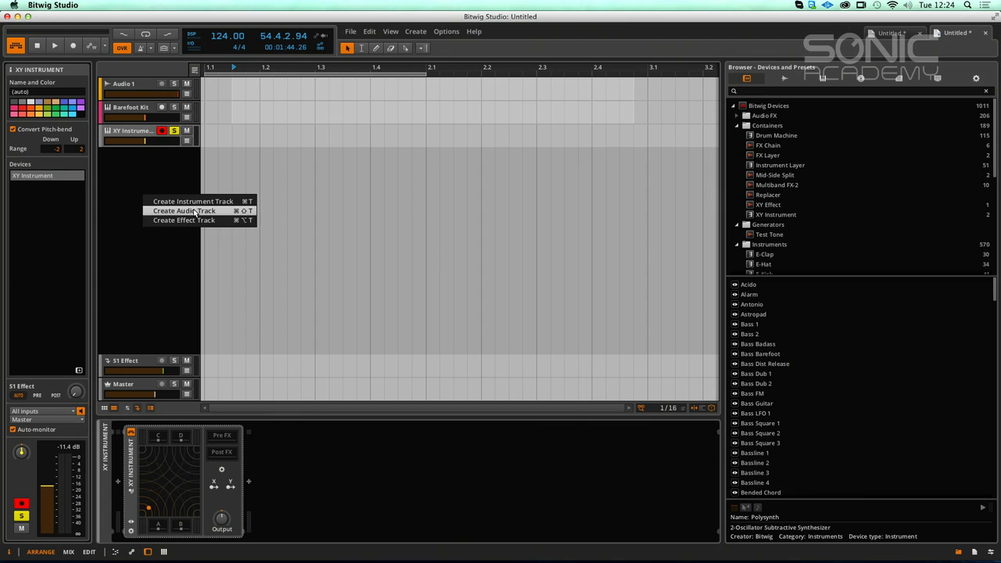
# Step: Create a new instrument track and load a Drum Machine container onto it
pyautogui.click(194, 202)
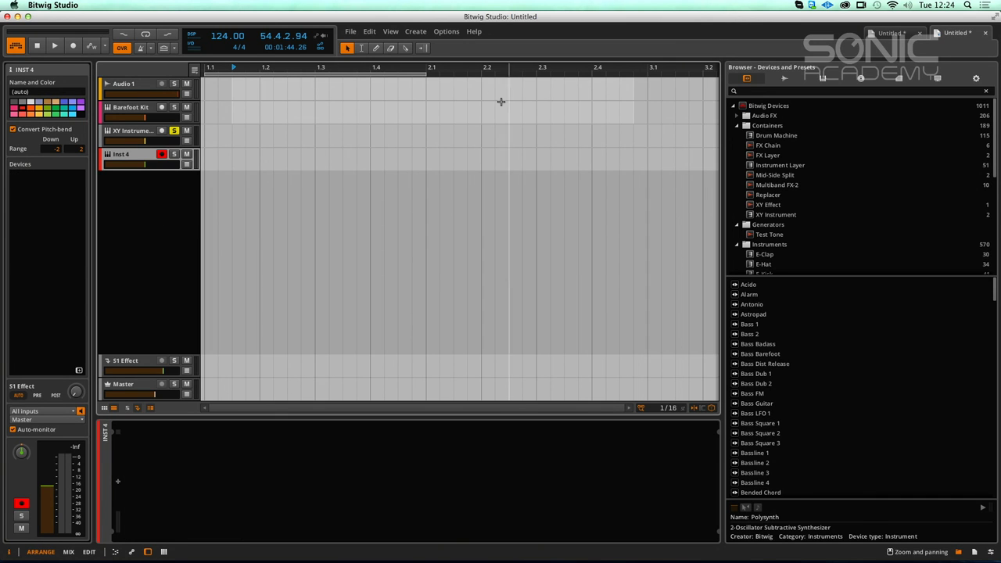
pyautogui.moveTo(768, 138); pyautogui.dragTo(150, 166)
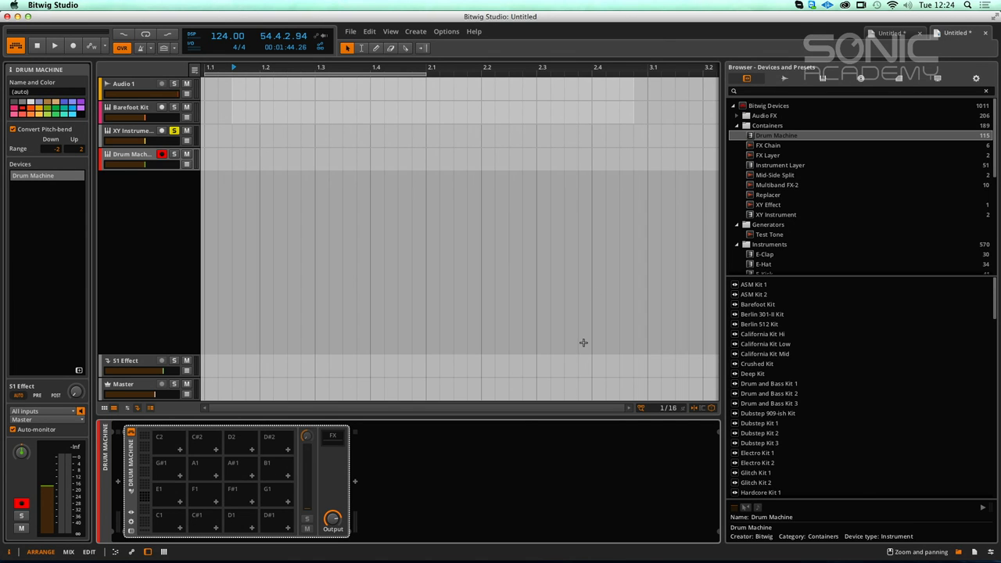
# Step: Load E-Kick onto the Drum Machine's C1 pad and E-Snare onto its C#1 pad
pyautogui.click(992, 175)
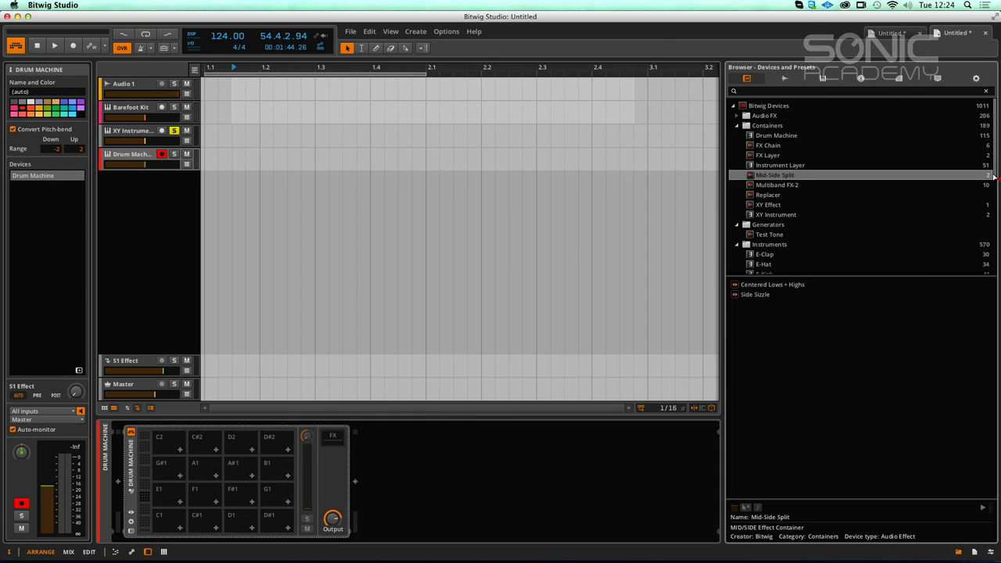
pyautogui.scroll(-5, 994, 183)
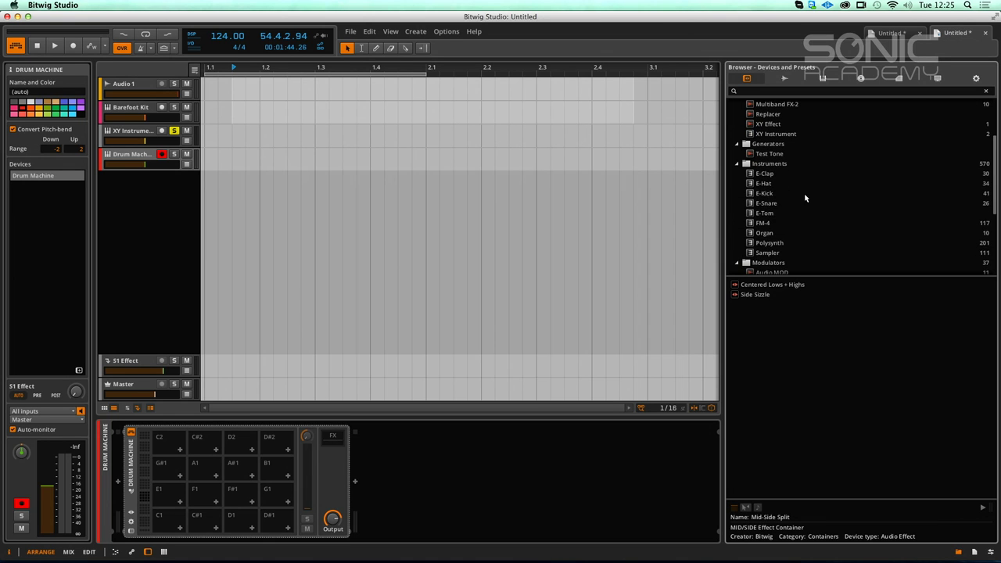
pyautogui.click(762, 193)
pyautogui.moveTo(763, 195); pyautogui.dragTo(161, 518)
pyautogui.moveTo(772, 205); pyautogui.dragTo(207, 526)
# Step: Turn off solo on the XY Instrument track and audition the E-Kick and E-Snare pads
pyautogui.click(165, 522)
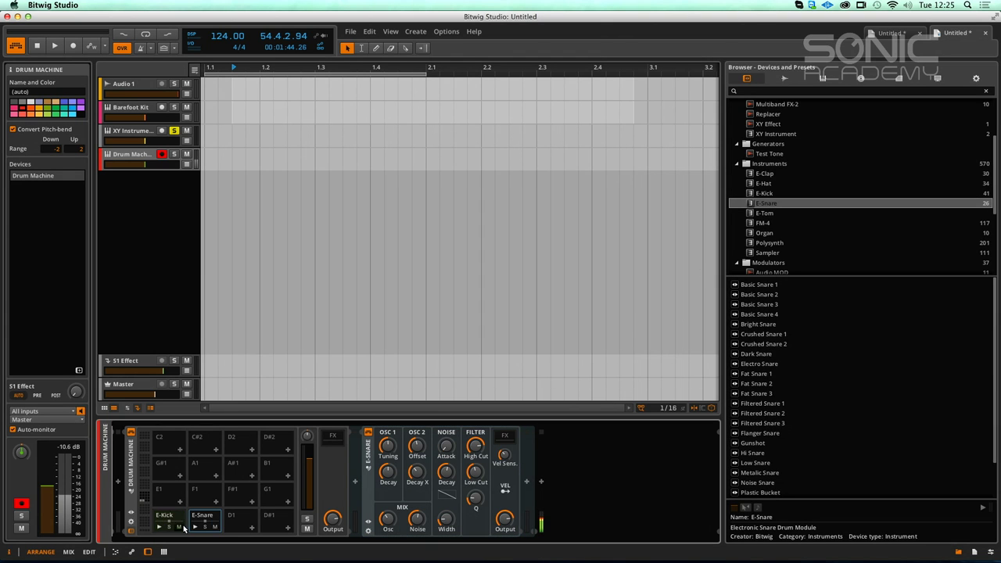
pyautogui.click(194, 528)
pyautogui.click(176, 131)
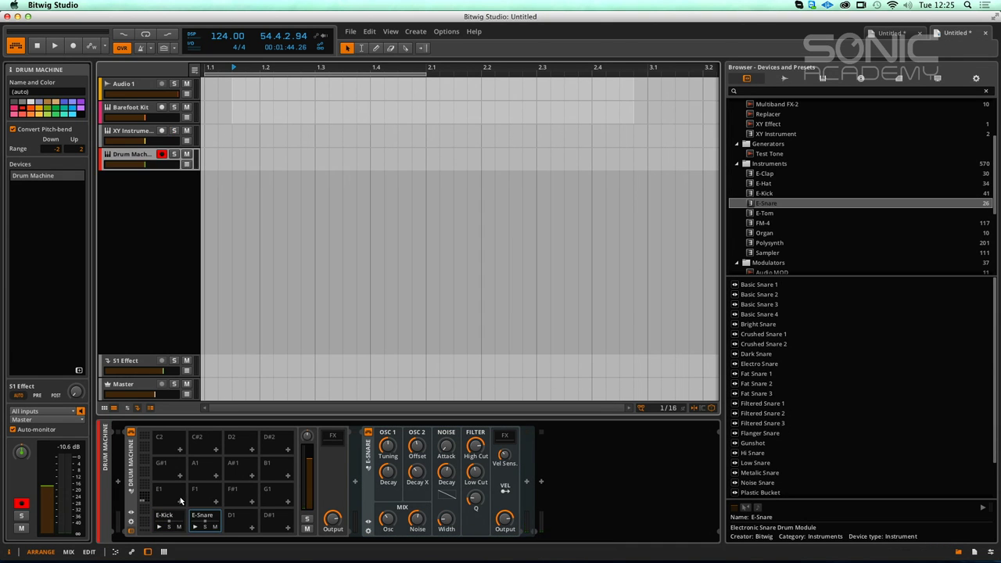
pyautogui.click(159, 530)
pyautogui.click(195, 528)
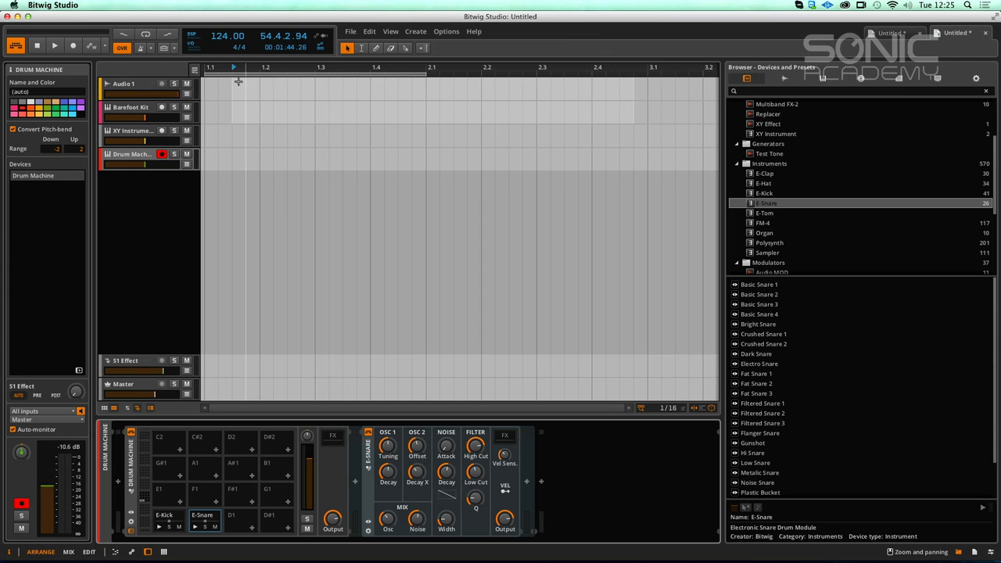
# Step: In the mixer view, create an empty clip in the Drum Machine track's Scene 1 slot and start it playing
pyautogui.hotkey('alt', '2')
pyautogui.doubleClick(294, 96)
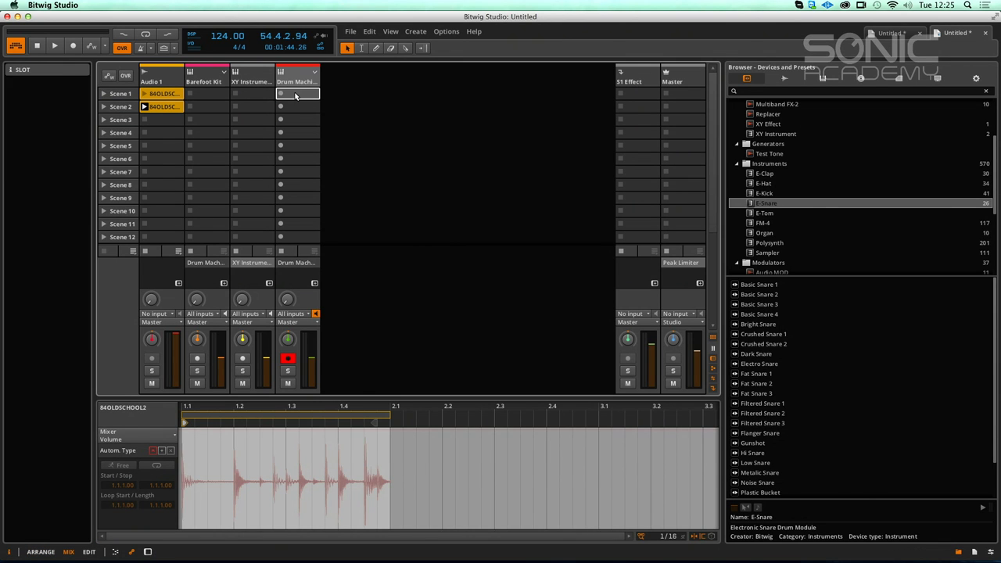
pyautogui.click(282, 95)
pyautogui.press('space')
pyautogui.press('space')
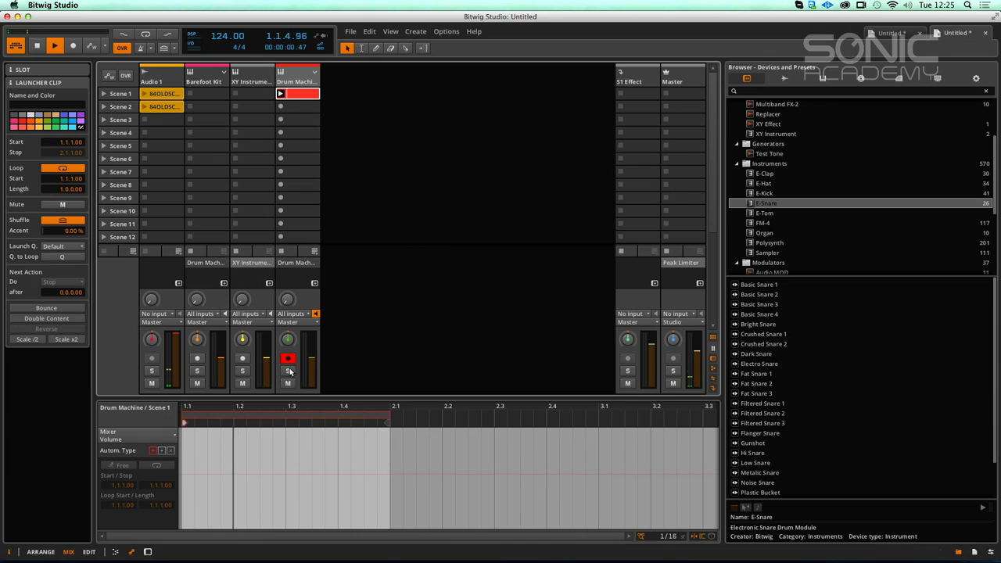
# Step: In the clip's drum-lane editor, add E-Kick notes at 1.1.1, 1.2.4 and 1.3.3 and E-Snare notes at 1.2.1 and 1.4.1
pyautogui.click(307, 94)
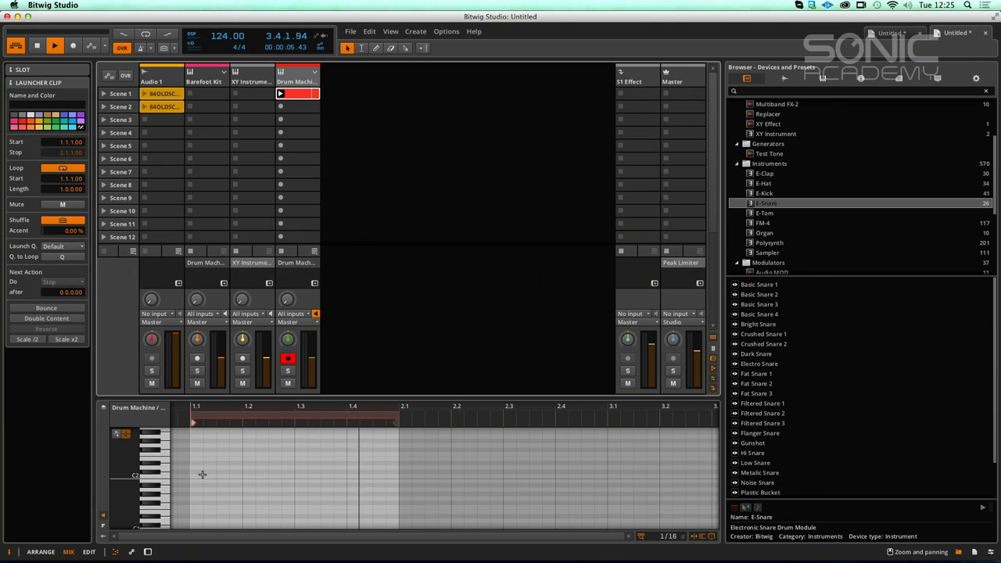
pyautogui.click(103, 525)
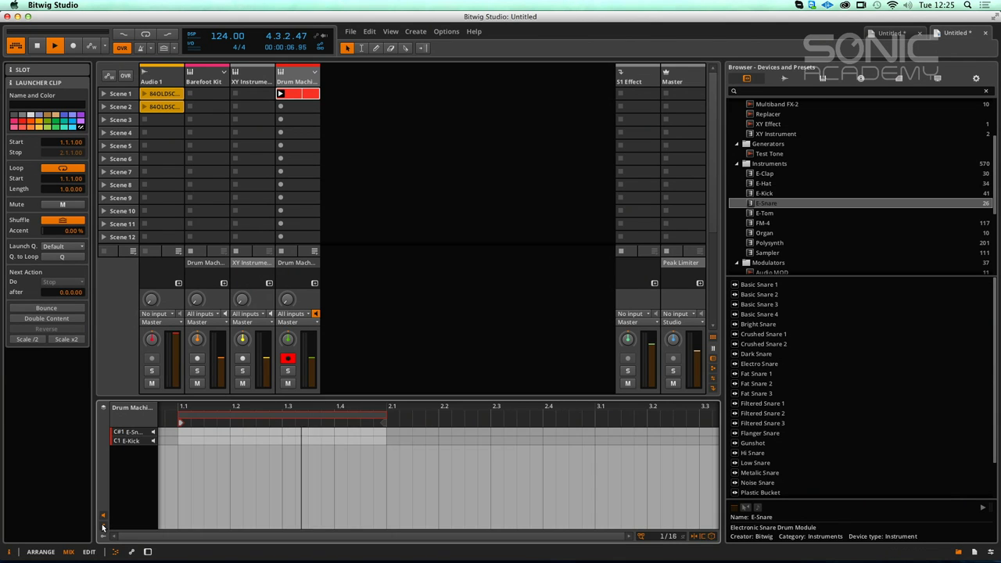
pyautogui.doubleClick(184, 440)
pyautogui.doubleClick(234, 431)
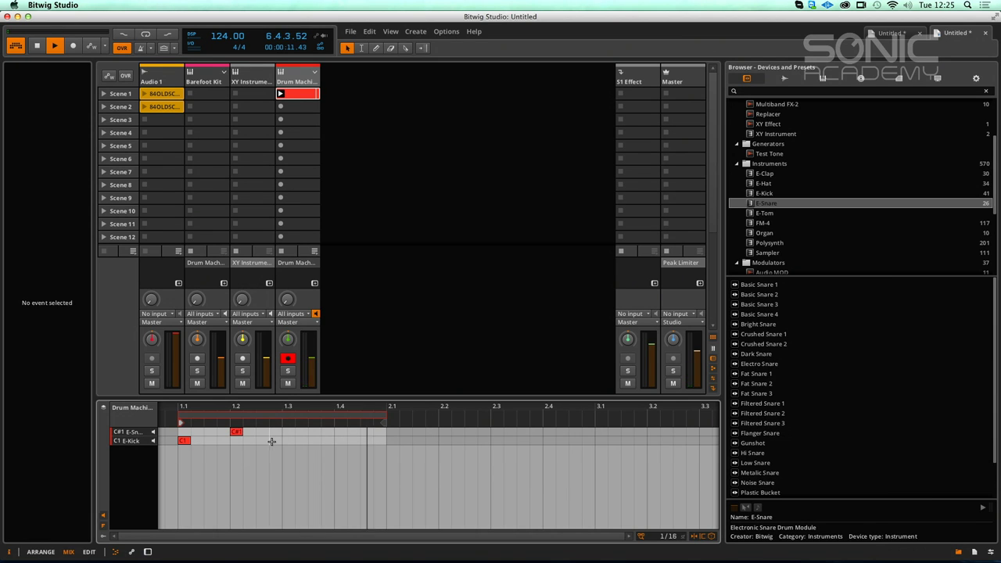
pyautogui.doubleClick(271, 440)
pyautogui.doubleClick(341, 432)
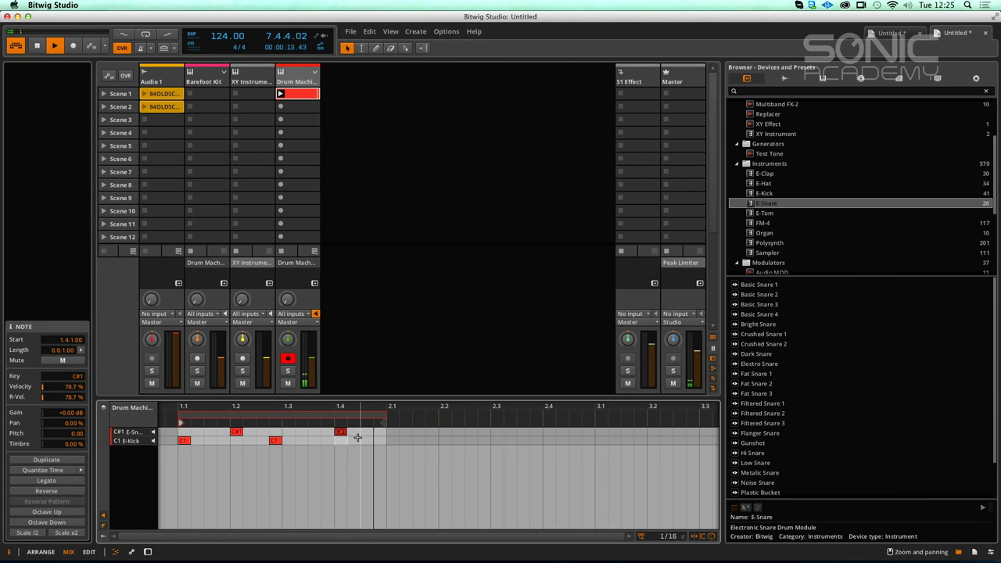
pyautogui.click(342, 439)
pyautogui.doubleClick(312, 441)
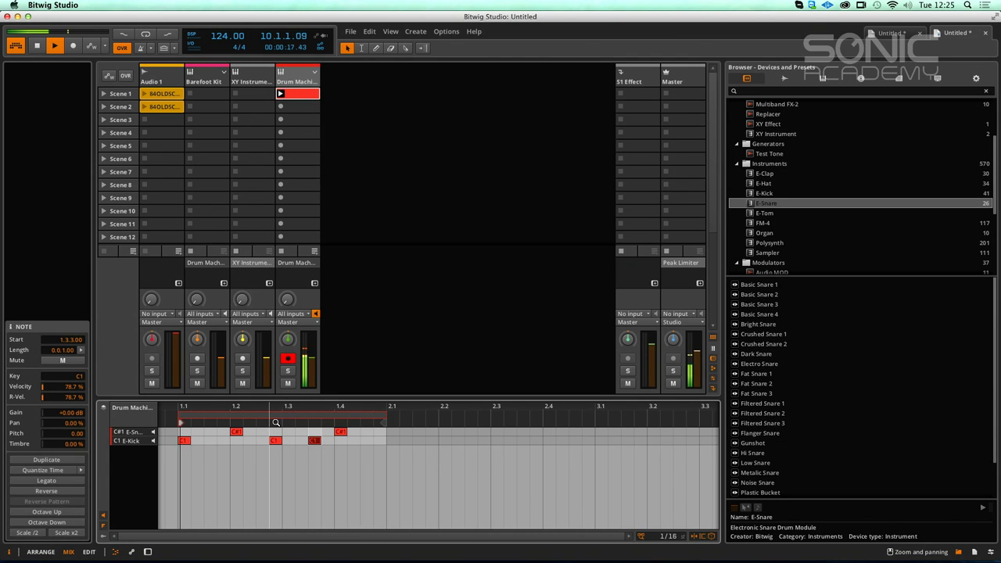
# Step: Show the Drum Machine's devices and browse the Sonic Academy Ultimate Drums dubstep samples to the Break Kicks folder
pyautogui.click(298, 72)
pyautogui.press('d')
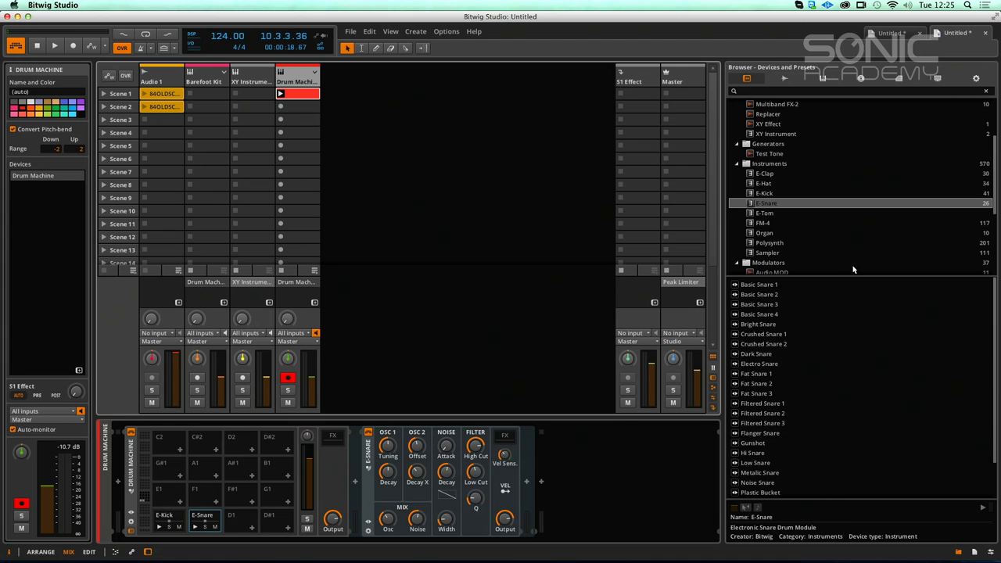
pyautogui.click(781, 78)
pyautogui.click(740, 225)
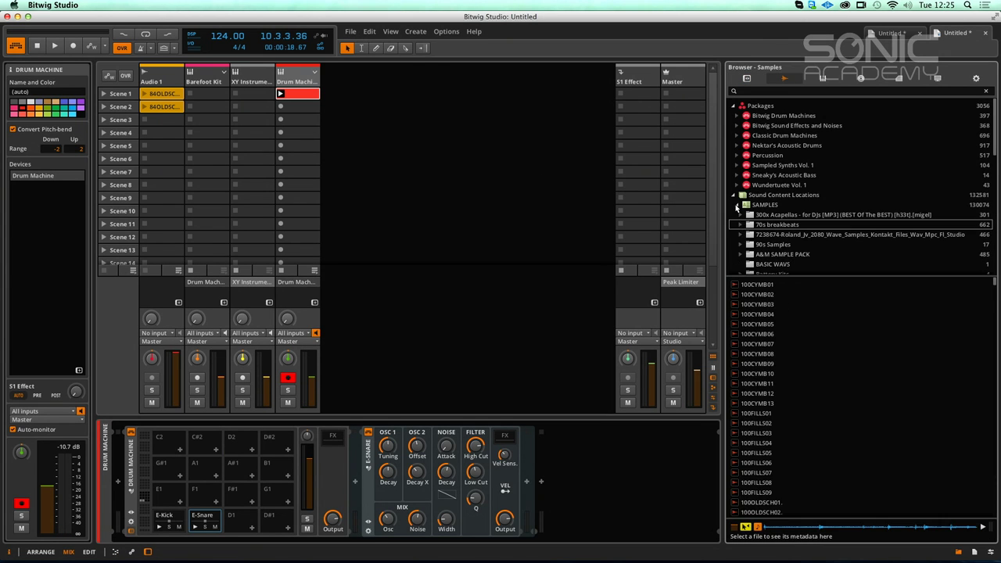
pyautogui.click(735, 204)
pyautogui.click(736, 215)
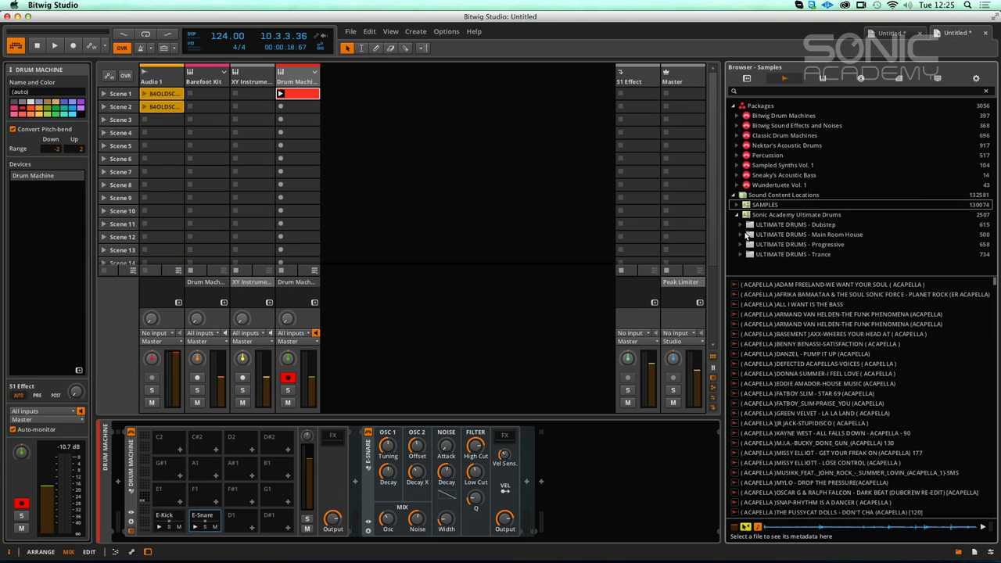
pyautogui.click(740, 225)
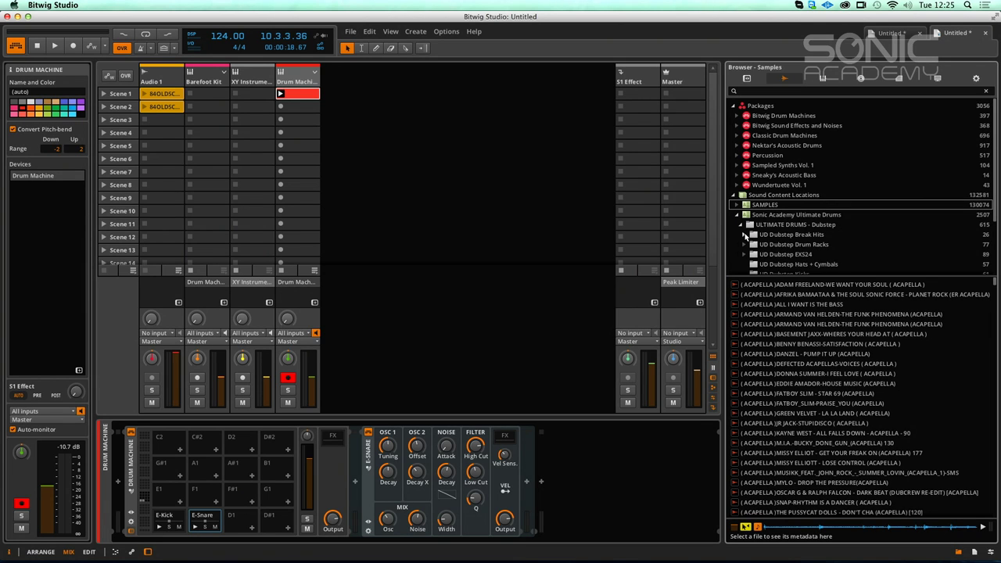
pyautogui.click(744, 234)
pyautogui.click(773, 246)
# Step: Load UD Dubstep Break Kicks-01 onto pad C1, Break Kicks-02 onto D1 and Break Snares-01 onto D#1 with the clip playing
pyautogui.click(799, 288)
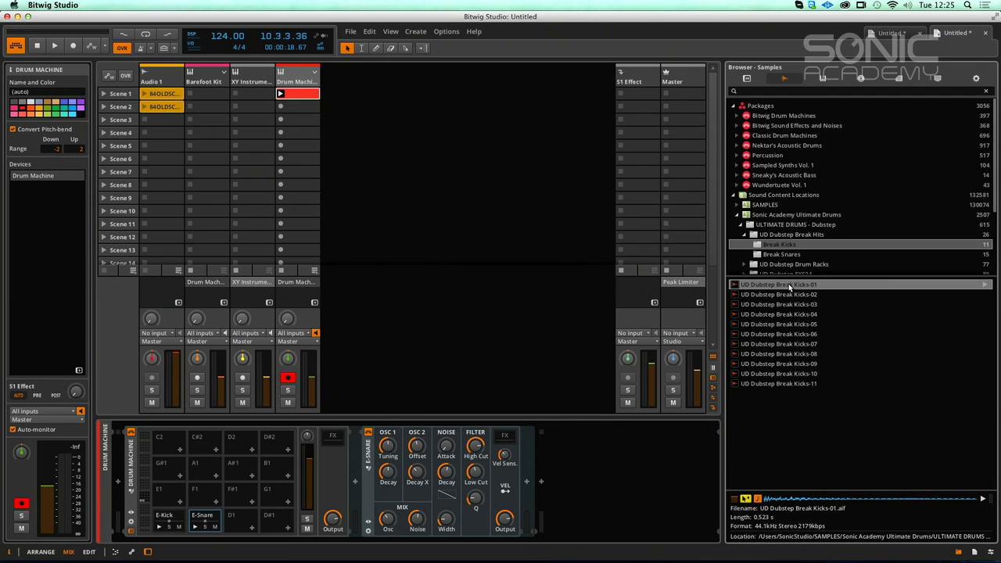
pyautogui.moveTo(172, 520); pyautogui.dragTo(167, 518)
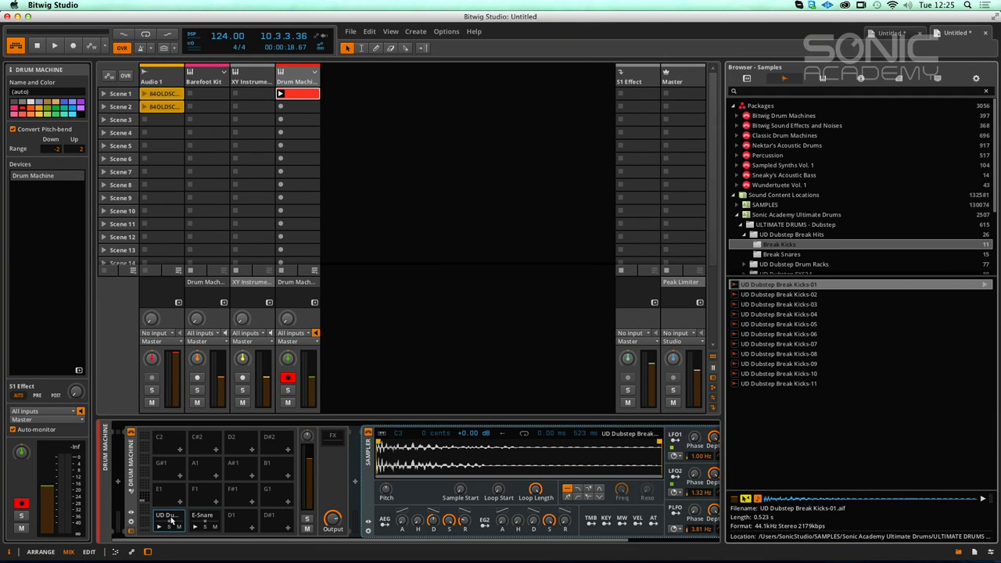
pyautogui.press('space')
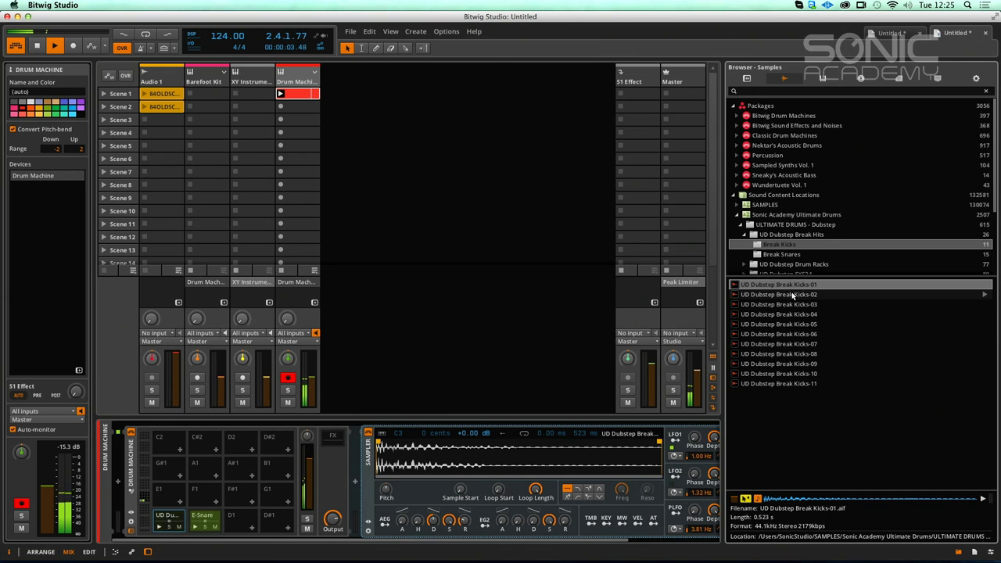
pyautogui.moveTo(792, 295); pyautogui.dragTo(241, 517)
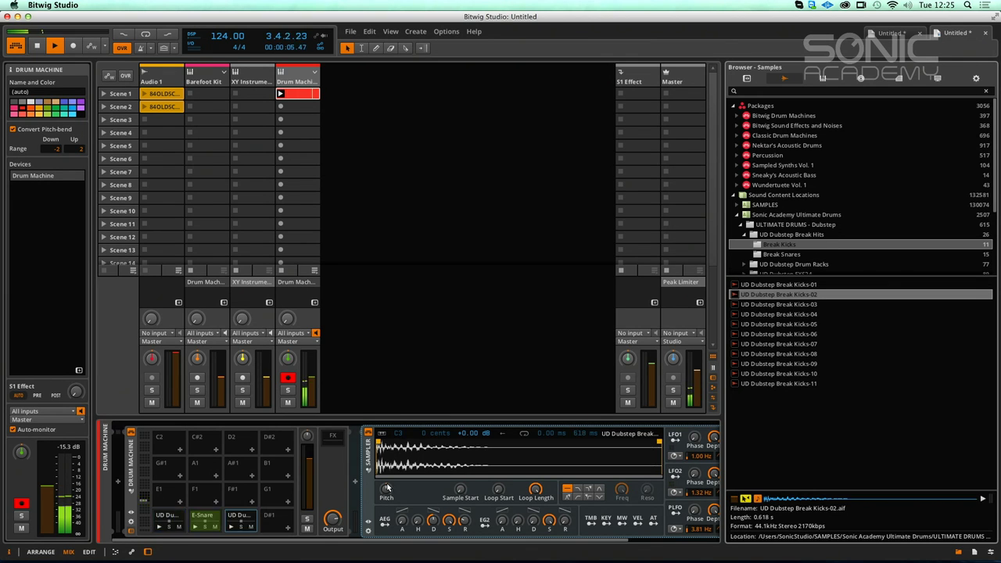
pyautogui.click(782, 254)
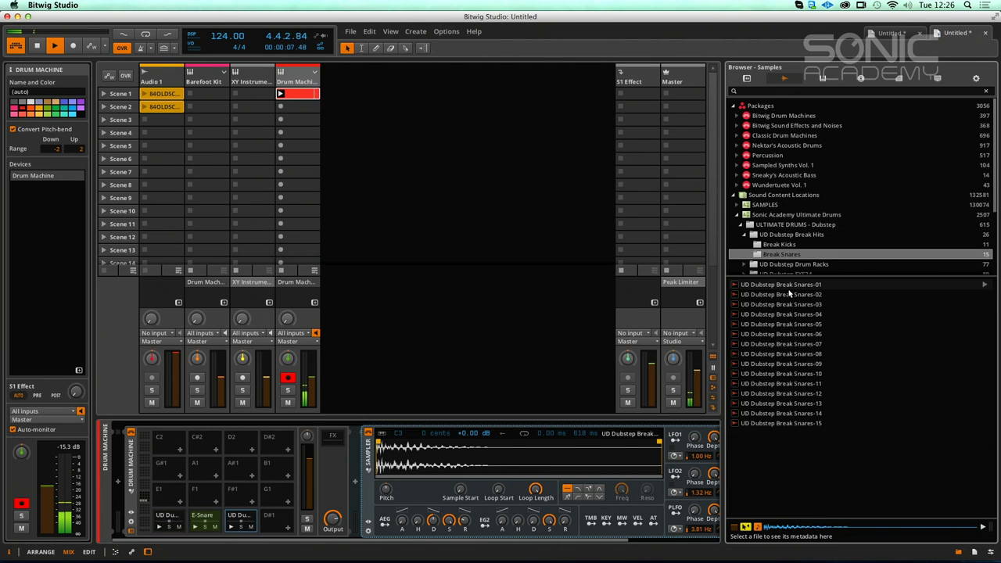
pyautogui.click(785, 285)
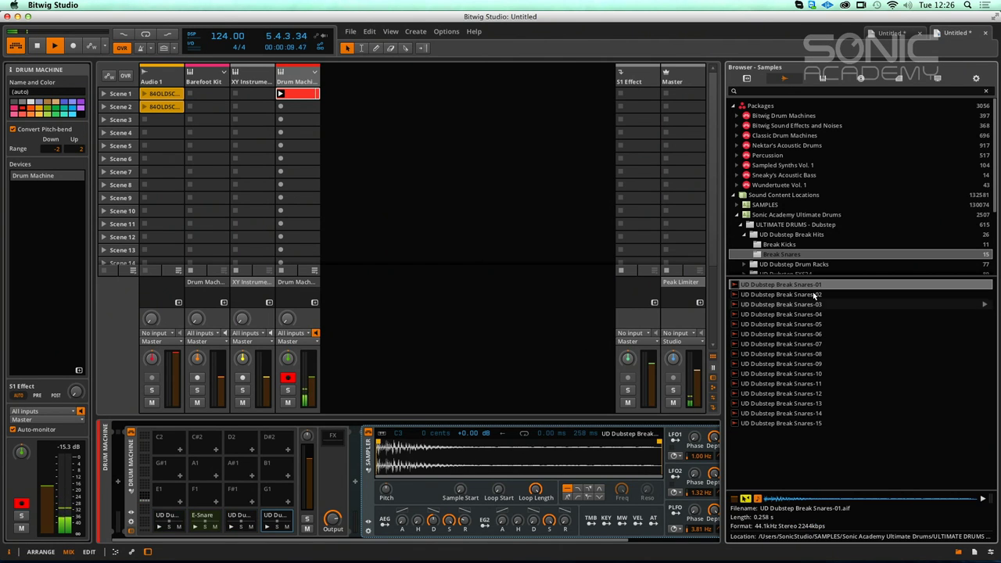
# Step: Load UD Dubstep Break Snares-01 through 06 together onto the consecutive empty pads starting at E1
pyautogui.press('Down')
pyautogui.press('Down')
pyautogui.press('Down')
pyautogui.press('Down')
pyautogui.press('Down')
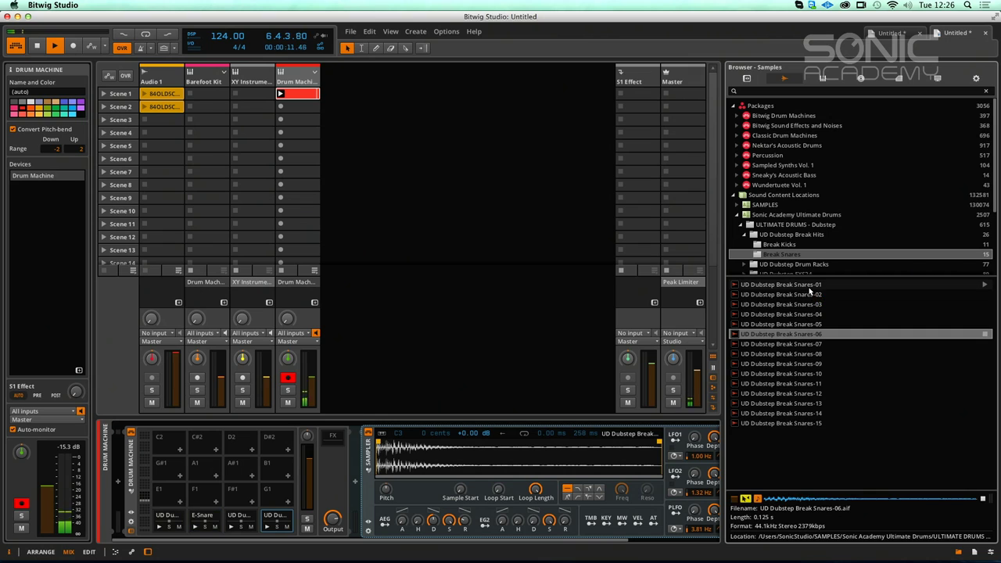
pyautogui.keyDown('shift'); pyautogui.click(809, 287); pyautogui.keyUp('shift')
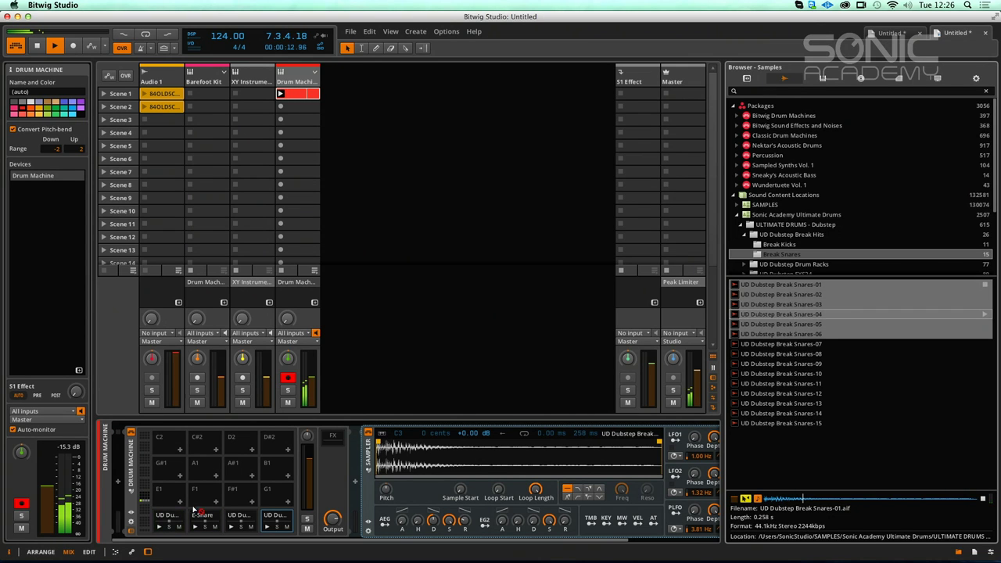
pyautogui.moveTo(187, 505); pyautogui.dragTo(168, 498)
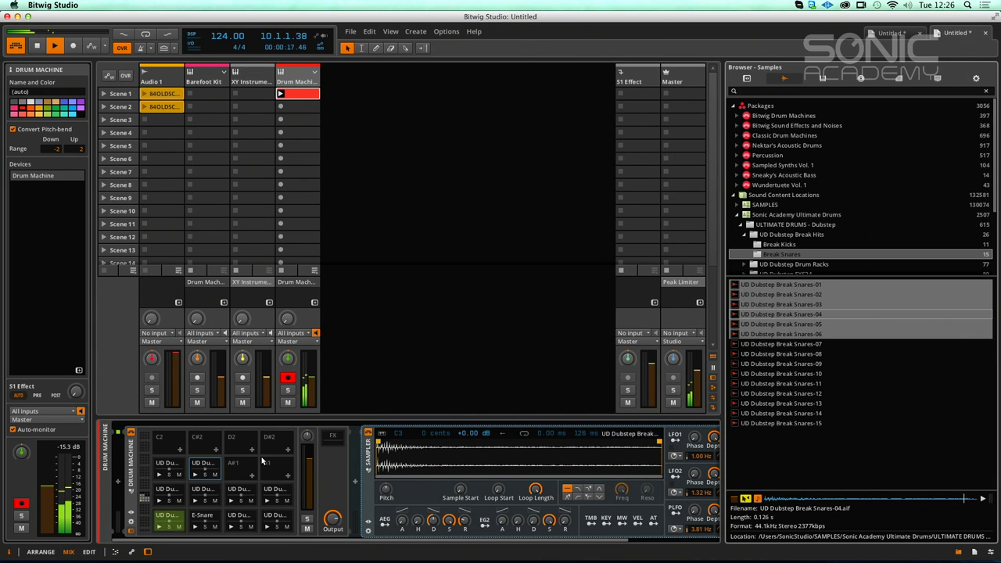
# Step: In the Scene 1 drum clip, lengthen the three C1 kick notes and move both C#1 snare notes up to D#1
pyautogui.doubleClick(303, 93)
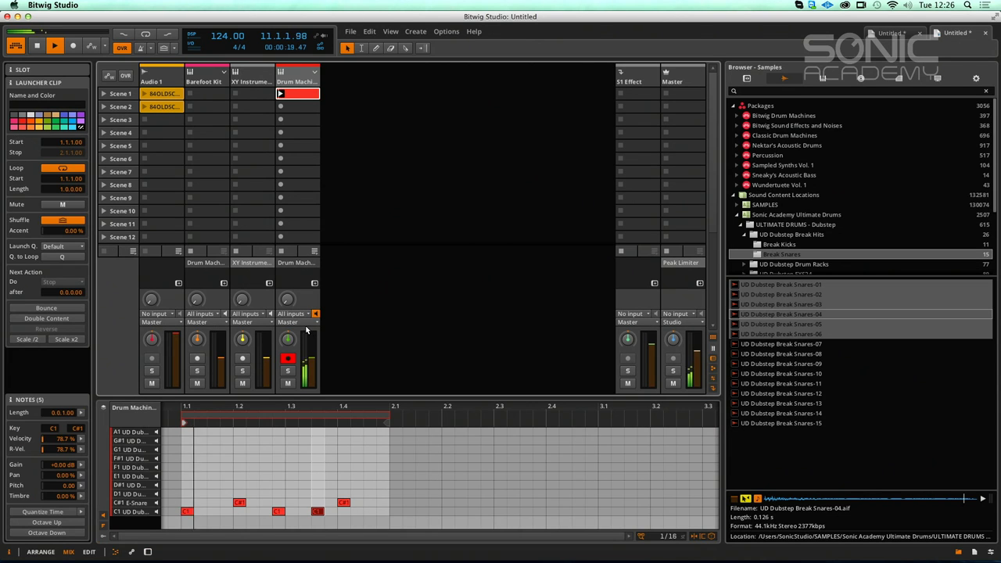
pyautogui.moveTo(193, 512); pyautogui.dragTo(337, 511)
pyautogui.moveTo(225, 492); pyautogui.dragTo(357, 502)
pyautogui.press('Up')
pyautogui.press('Up')
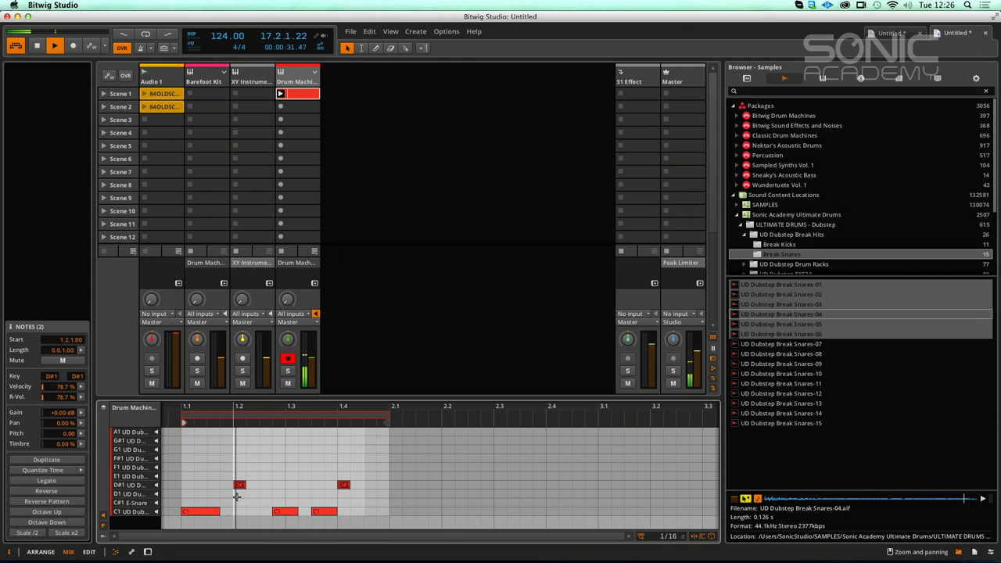
# Step: Add D1 notes at 1.3.2 and 1.1.4 to the drum clip and restart playback
pyautogui.doubleClick(304, 495)
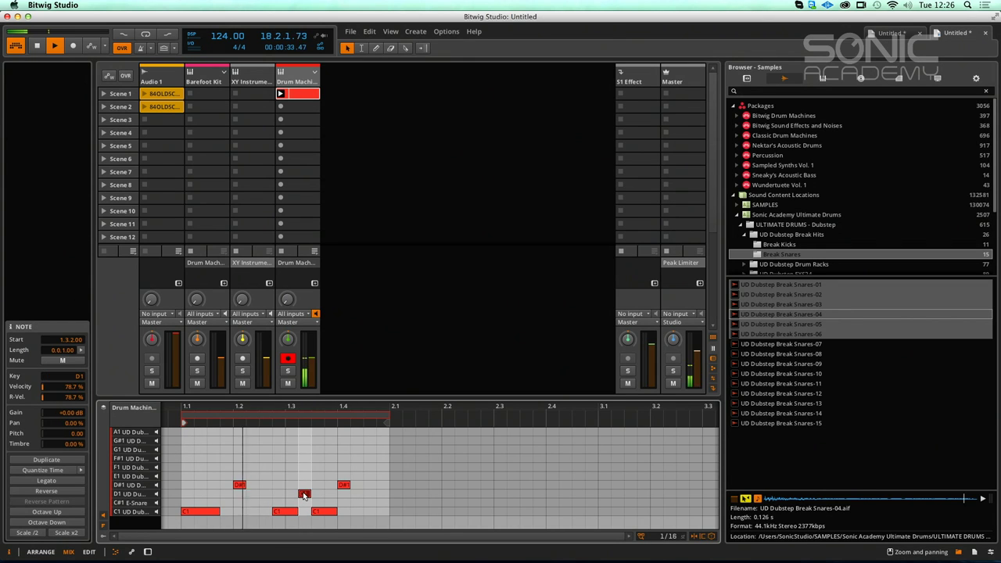
pyautogui.doubleClick(226, 494)
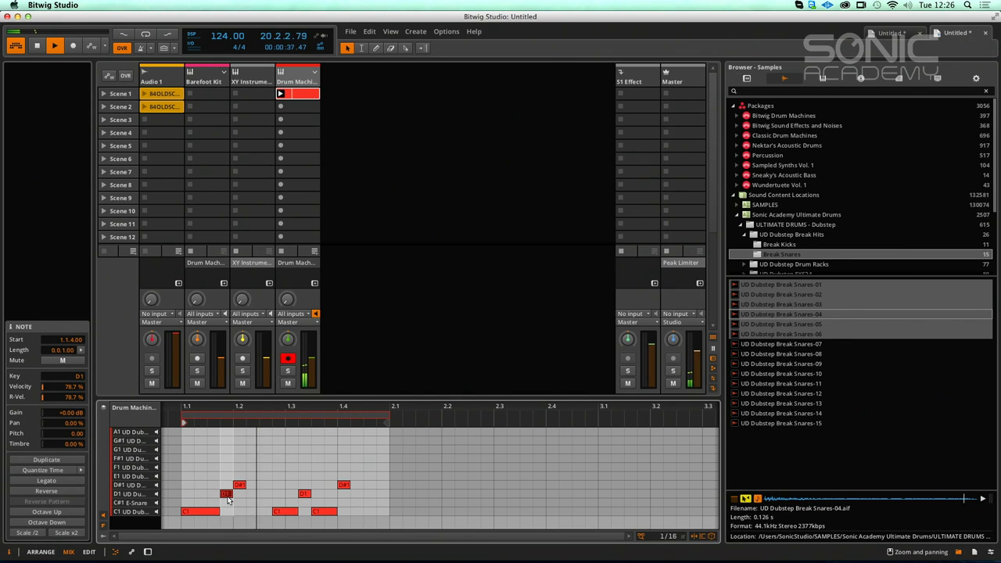
pyautogui.press('space')
# Step: Layer the two D#1 snare hits with copies on E1 and F#1 lasting 0.0.3.00, and show the Drum Machine track's devices
pyautogui.moveTo(238, 474); pyautogui.dragTo(345, 486)
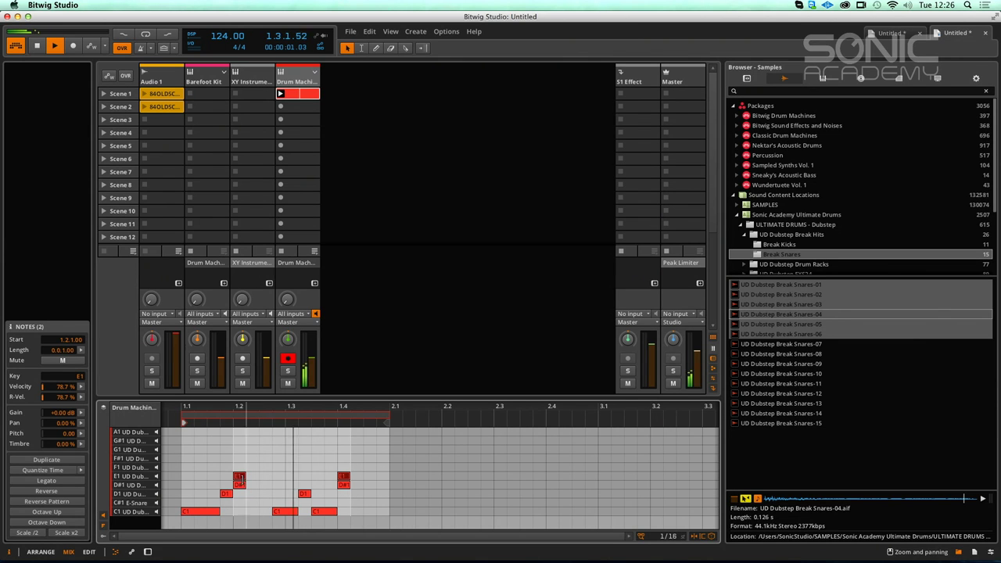
pyautogui.moveTo(243, 476); pyautogui.dragTo(272, 475)
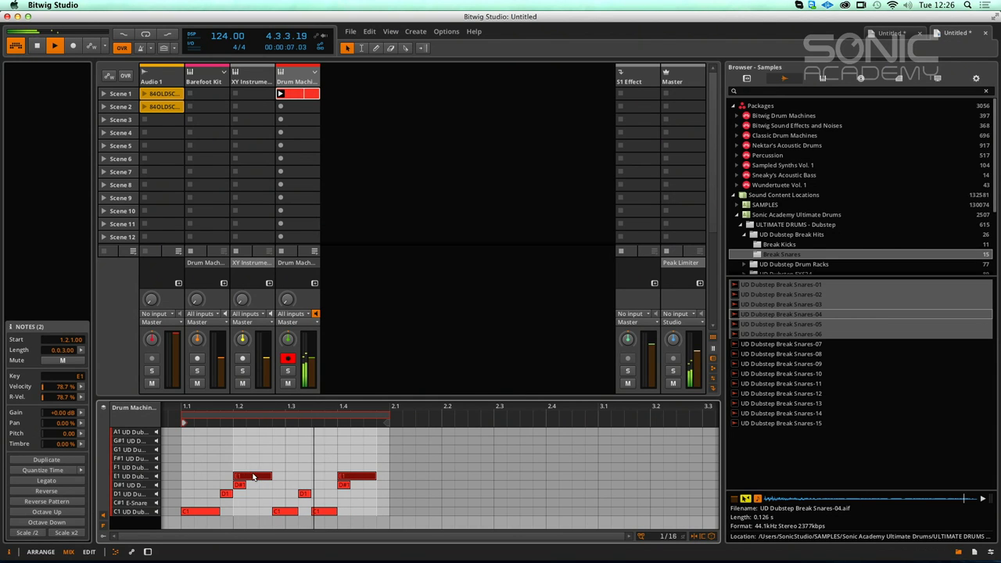
pyautogui.moveTo(258, 477); pyautogui.dragTo(261, 459)
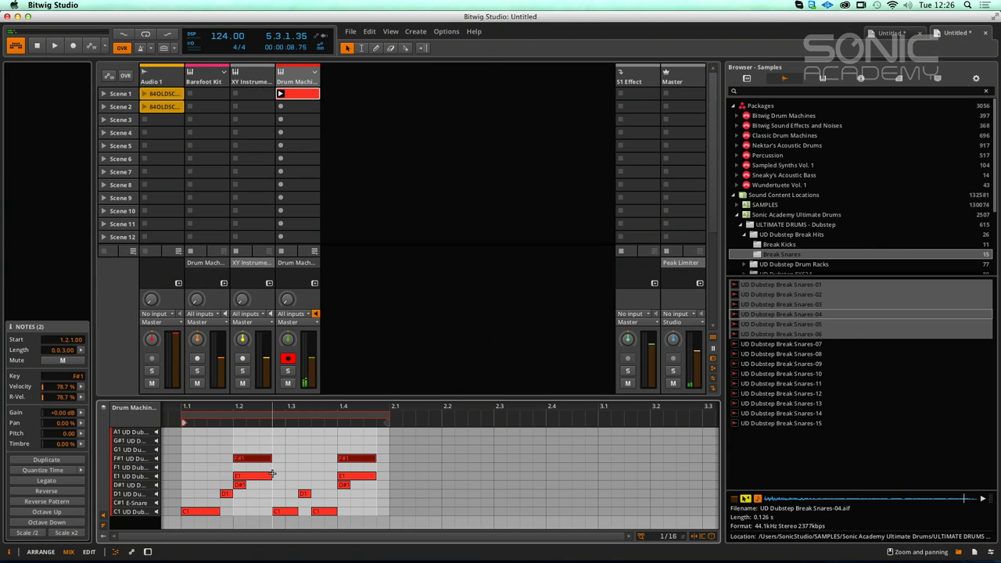
pyautogui.click(302, 72)
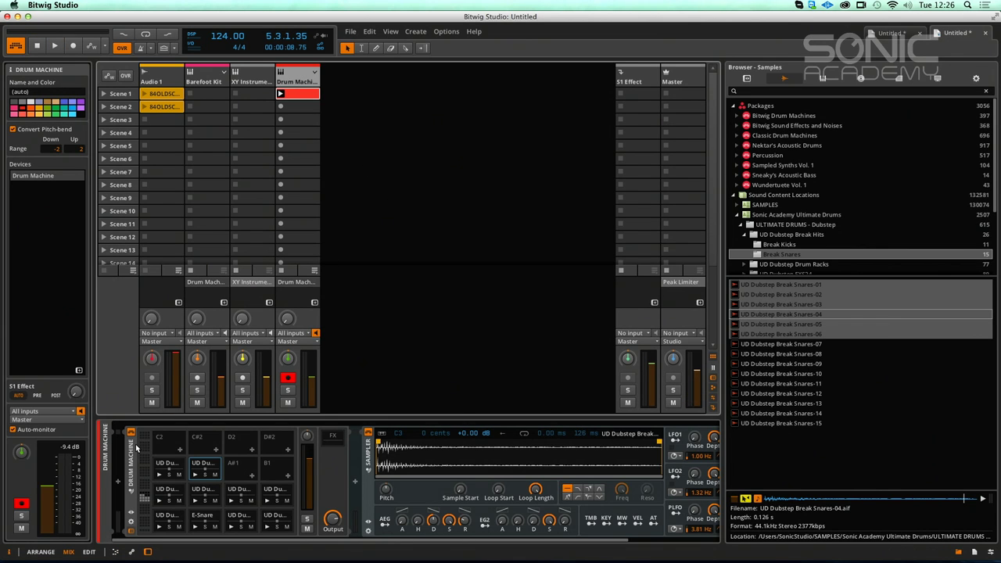
# Step: Find the A.N.Ax64 synth among the VST plug-ins and load it onto the Drum Machine's empty A#1 pad
pyautogui.scroll(-4, 907, 232)
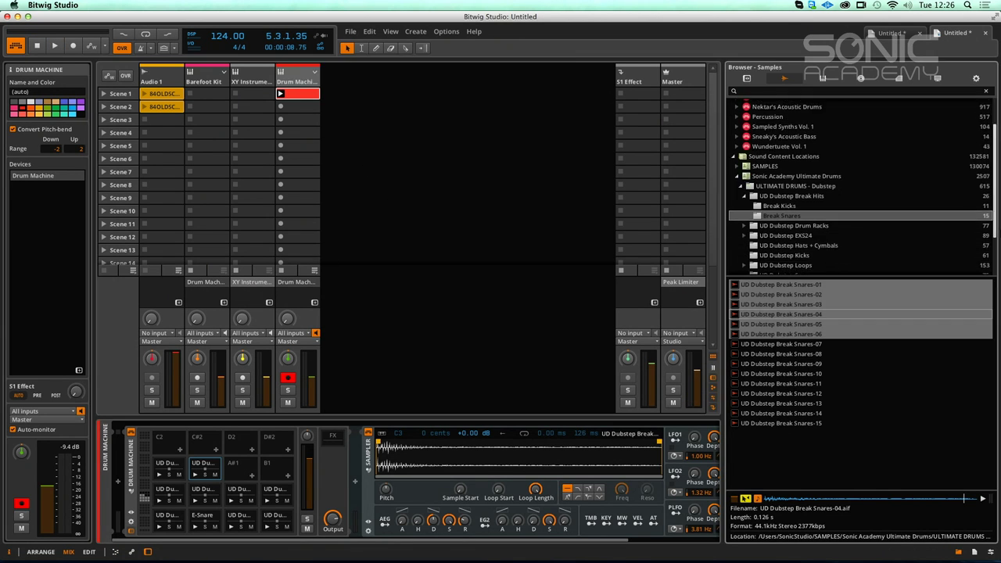
pyautogui.click(746, 78)
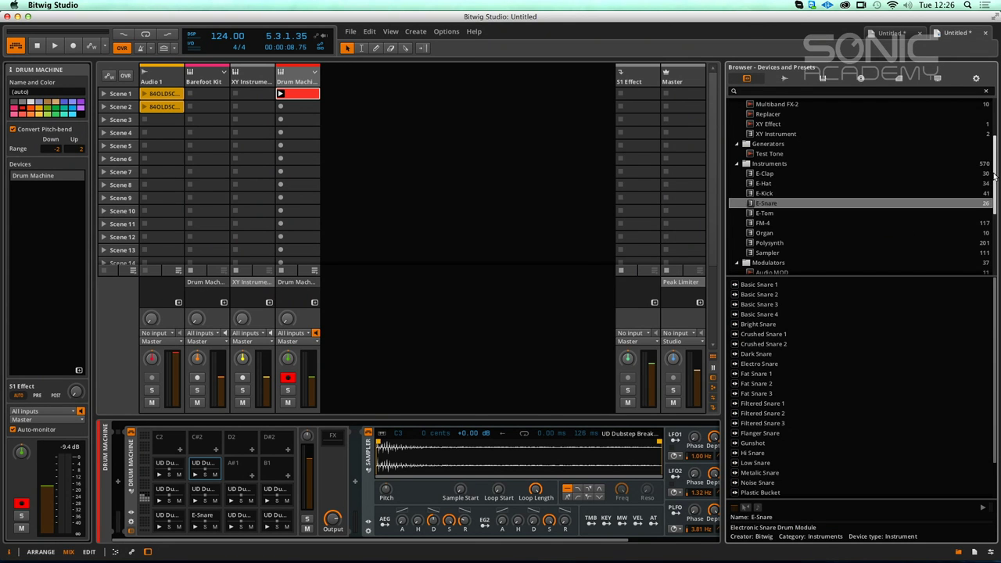
pyautogui.scroll(-5, 782, 235)
pyautogui.click(736, 258)
pyautogui.click(996, 178)
pyautogui.scroll(-5, 977, 219)
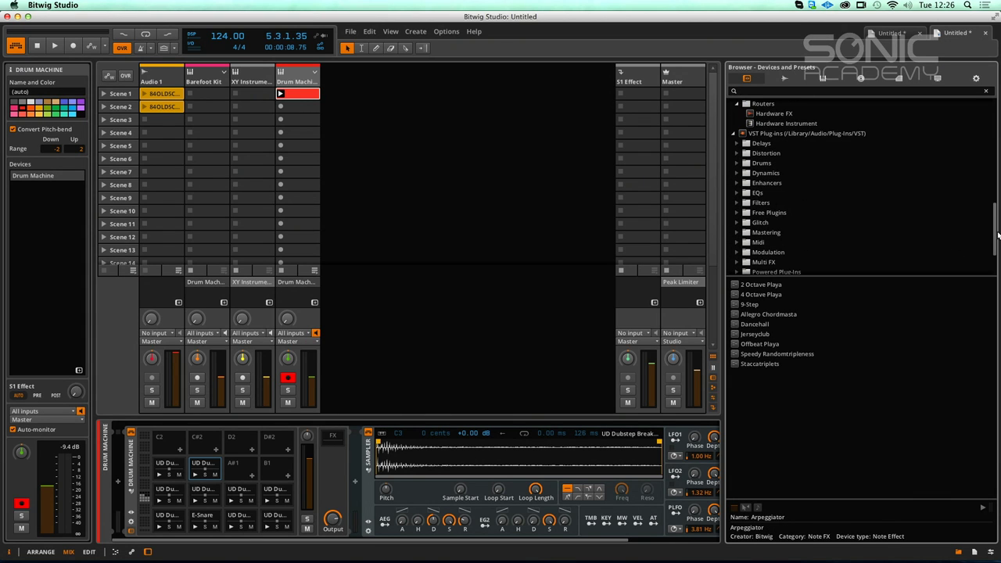
pyautogui.scroll(-3, 989, 254)
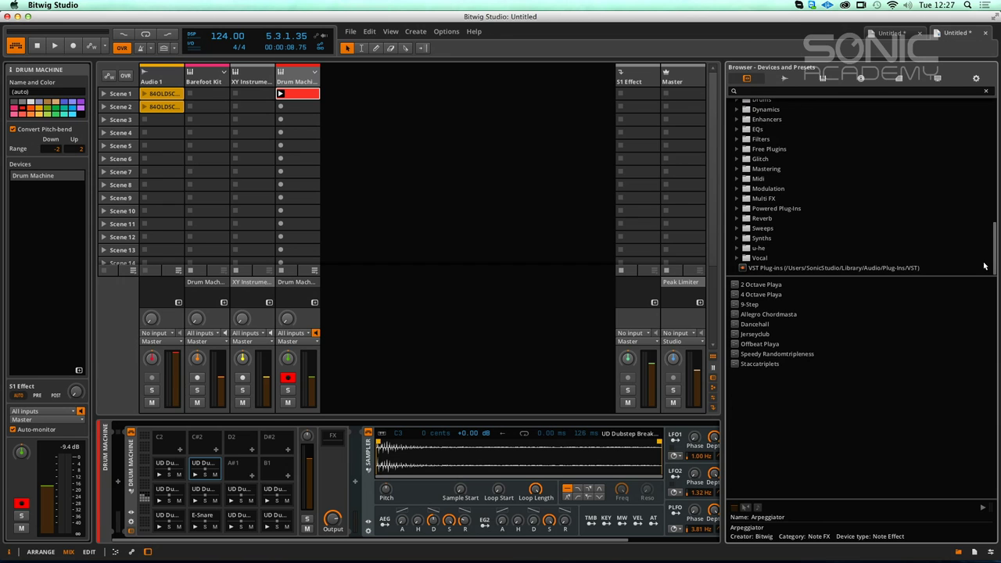
pyautogui.click(737, 238)
pyautogui.moveTo(773, 261); pyautogui.dragTo(231, 475)
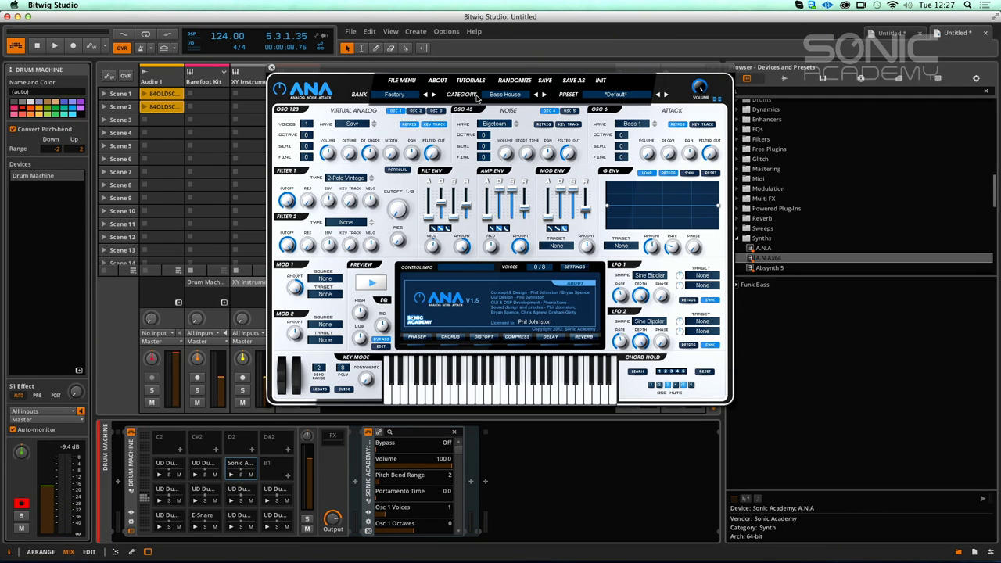
# Step: Switch the ANA synth's preset category to Drums and move its window clear of the Drum Machine track
pyautogui.click(508, 95)
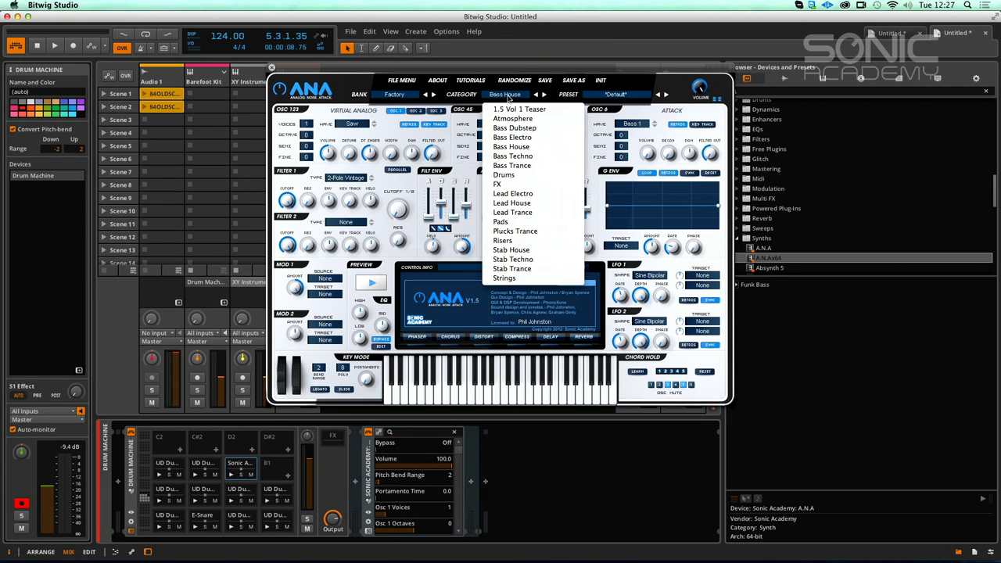
pyautogui.click(531, 176)
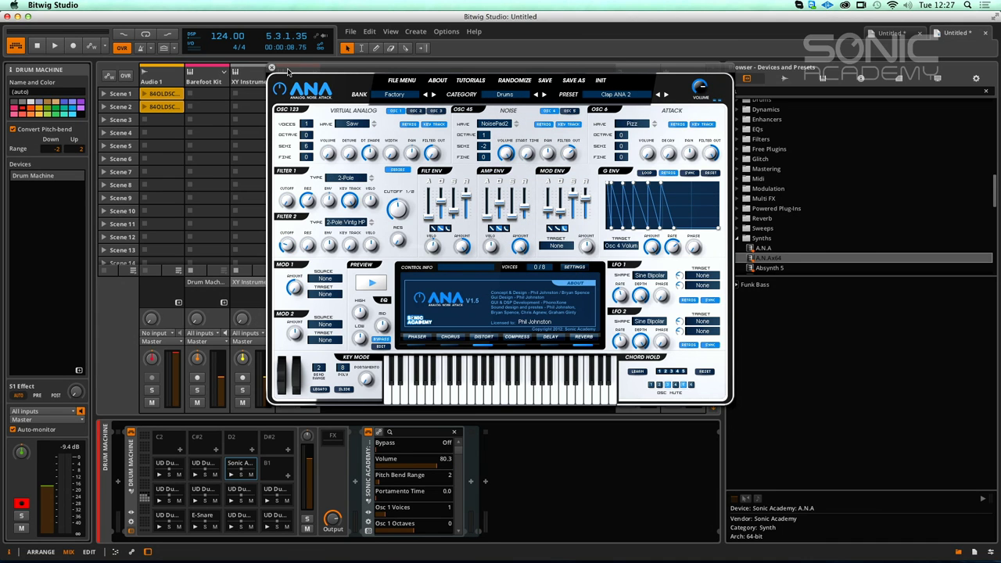
pyautogui.moveTo(289, 71); pyautogui.dragTo(439, 86)
# Step: In the Scene 1 drum clip, add A#1 notes at 1.2.1 and 1.4.1 and lengthen both to match the F#1 notes during playback
pyautogui.doubleClick(311, 93)
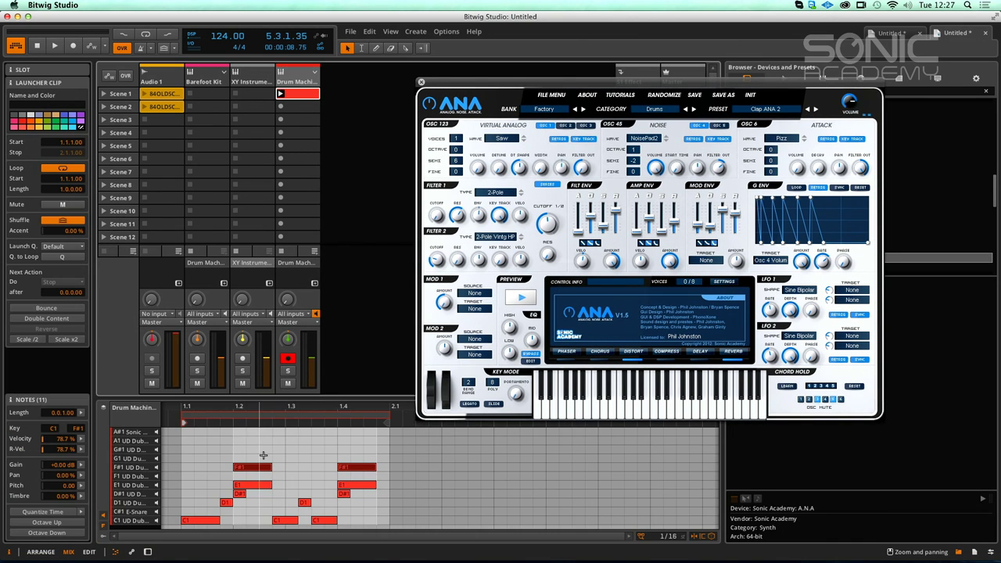
pyautogui.doubleClick(241, 432)
pyautogui.click(337, 432)
pyautogui.doubleClick(337, 433)
pyautogui.press('space')
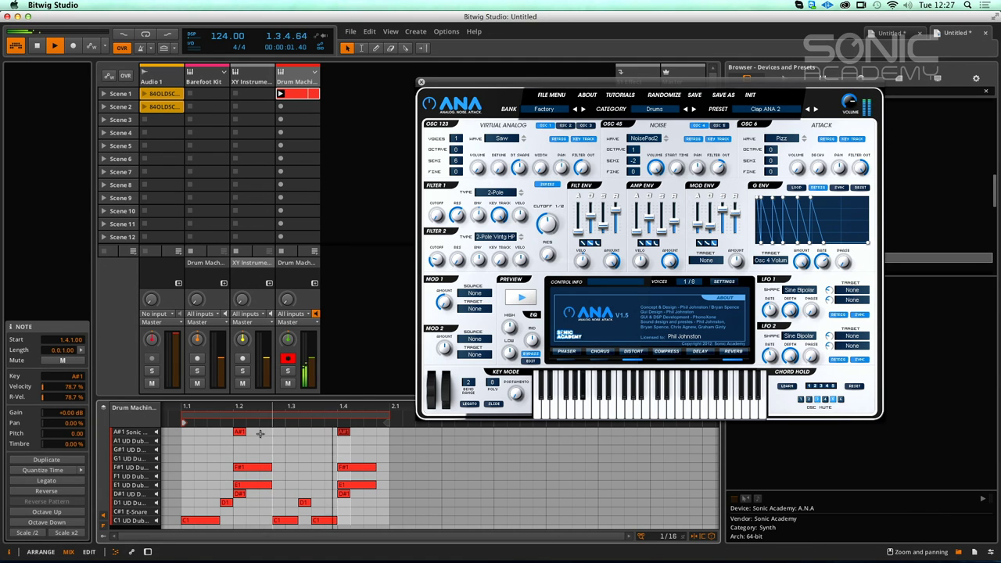
pyautogui.moveTo(221, 430); pyautogui.dragTo(363, 430)
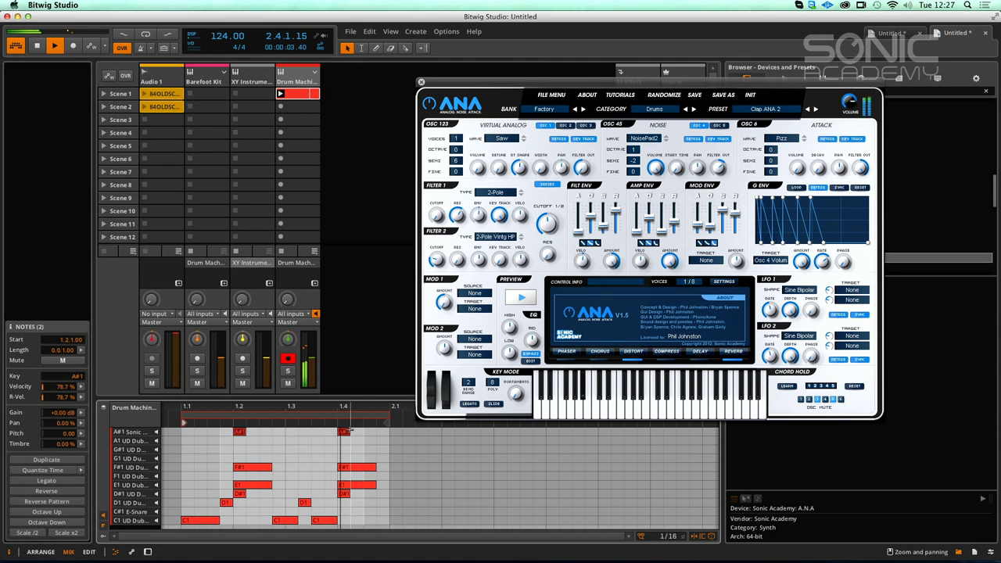
pyautogui.moveTo(349, 431); pyautogui.dragTo(376, 431)
# Step: Close the ANA window and lower the D1 and D#1 pad volumes in the Drum Machine's expanded mixer channels, ending with playback stopped and channels collapsed
pyautogui.click(314, 71)
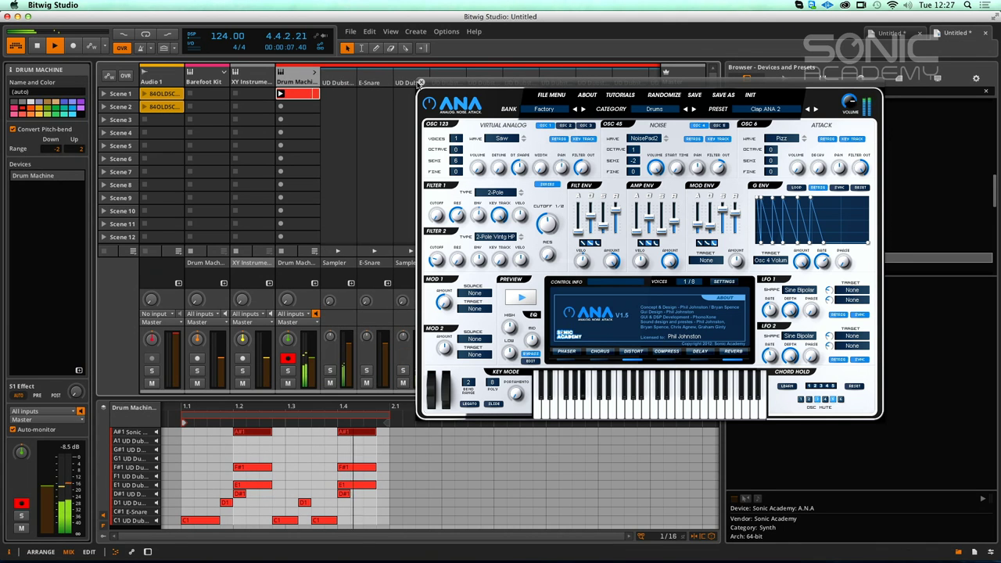
pyautogui.click(421, 84)
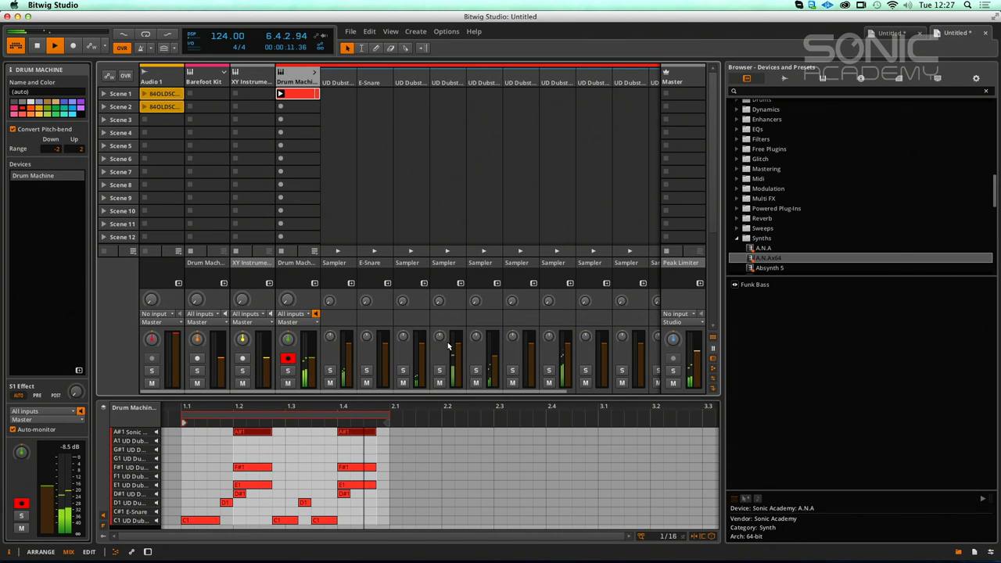
pyautogui.moveTo(457, 351); pyautogui.dragTo(420, 381)
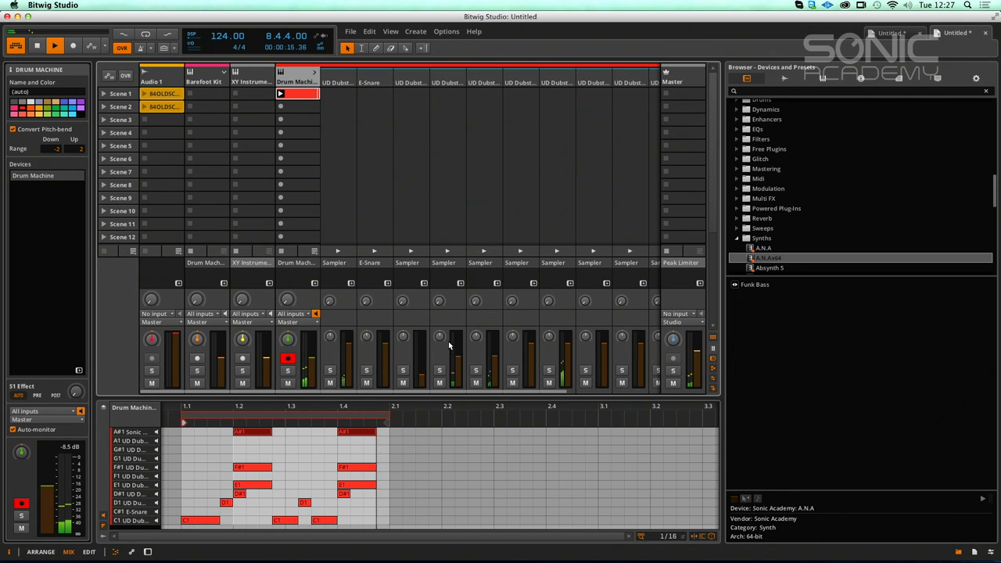
pyautogui.press('space')
pyautogui.click(315, 71)
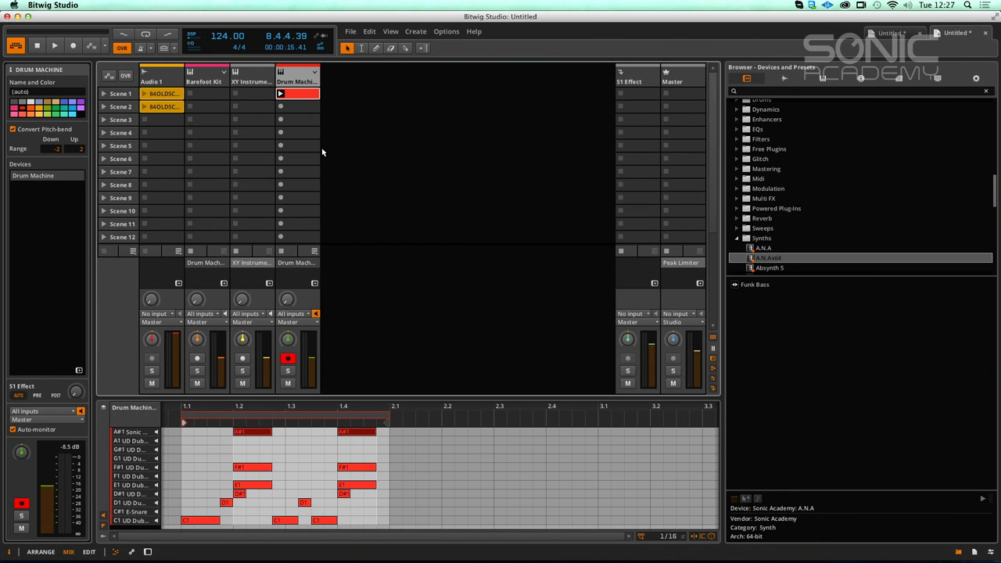
# Step: Show the Drum Machine track's devices and examine the container's nested device chain and its panel mappings
pyautogui.doubleClick(294, 84)
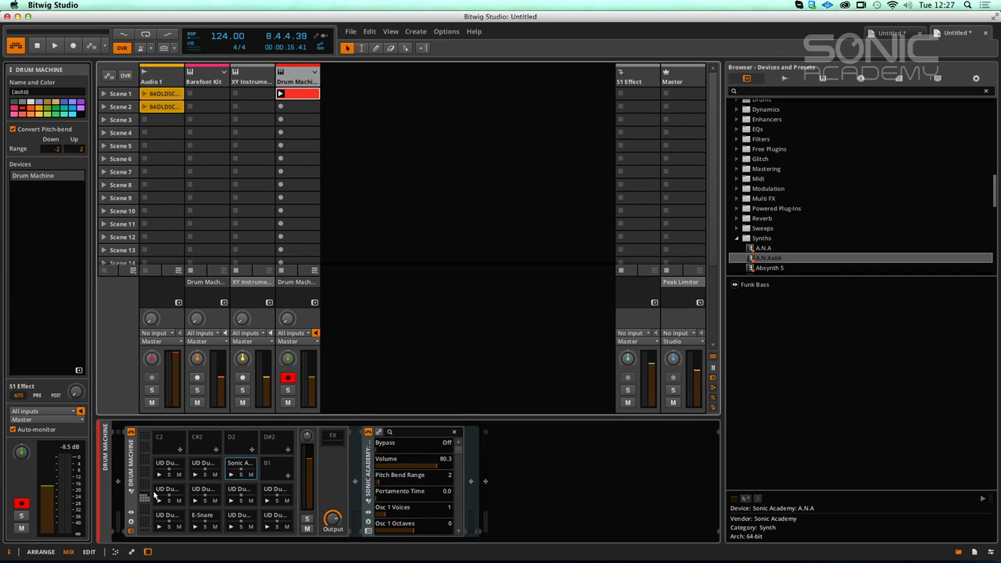
pyautogui.click(132, 468)
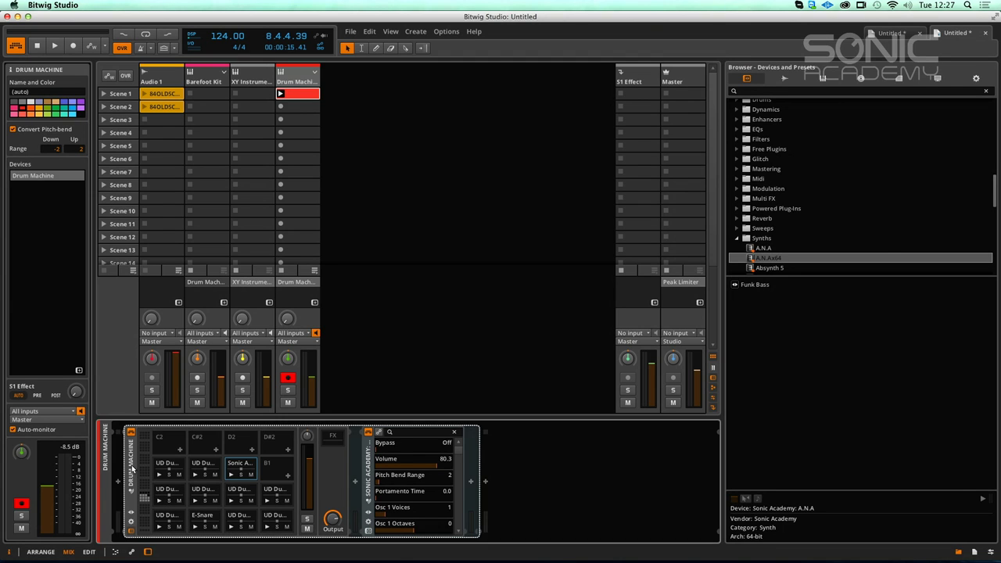
pyautogui.click(131, 529)
pyautogui.click(133, 528)
pyautogui.click(131, 522)
pyautogui.click(132, 521)
pyautogui.click(131, 522)
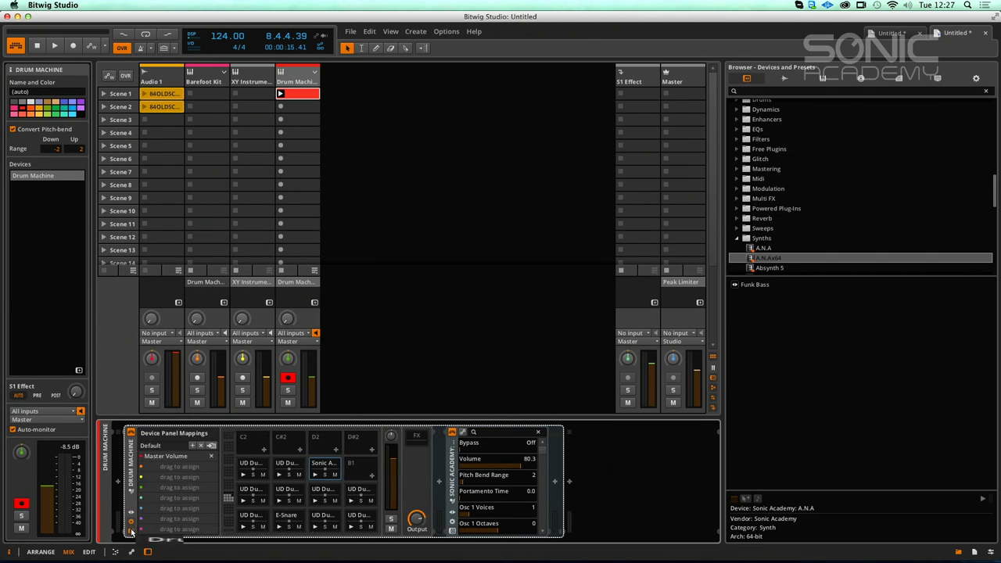
pyautogui.click(131, 530)
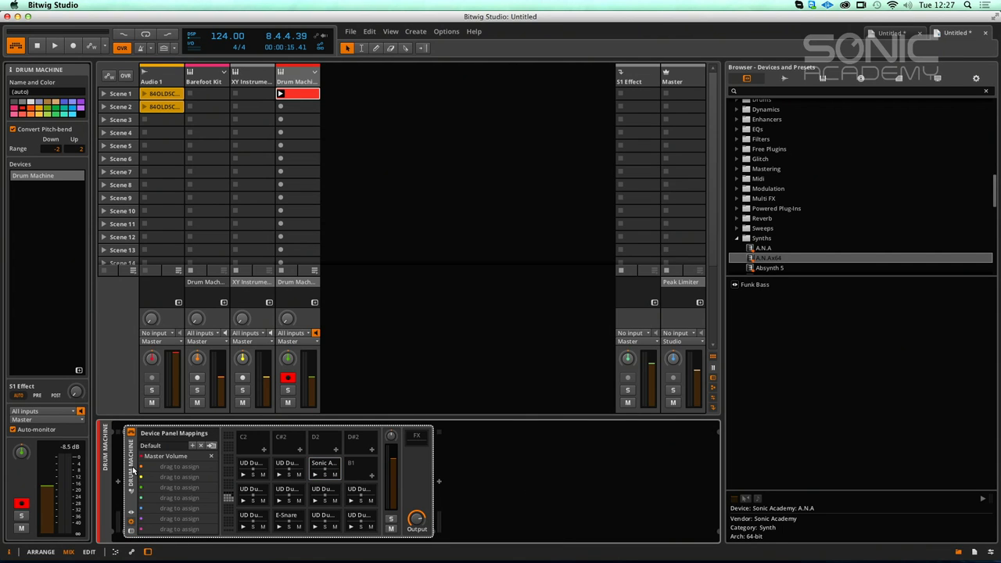
# Step: Delete the Drum Machine device from its track and undo the deletion
pyautogui.press('Delete')
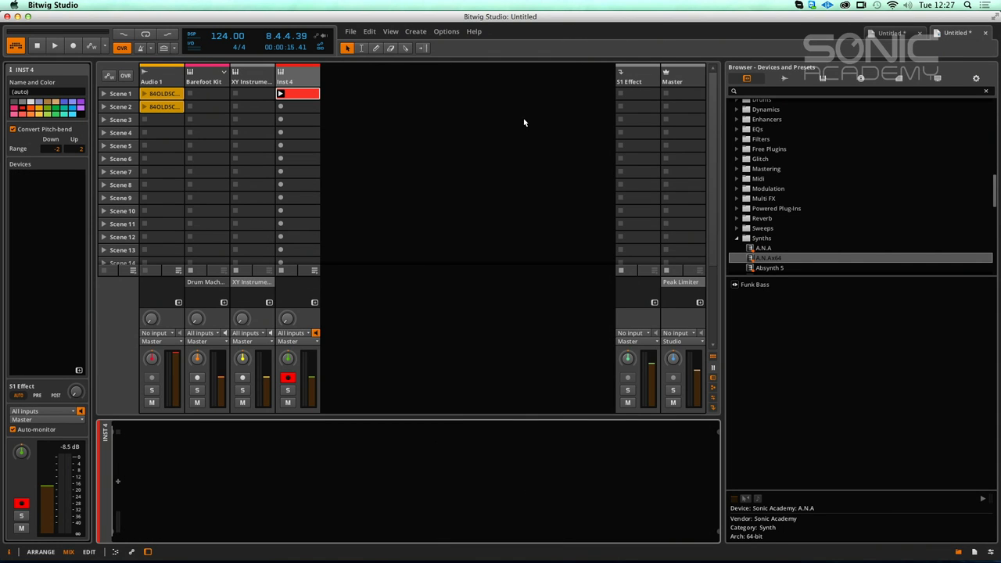
pyautogui.press('super+z')
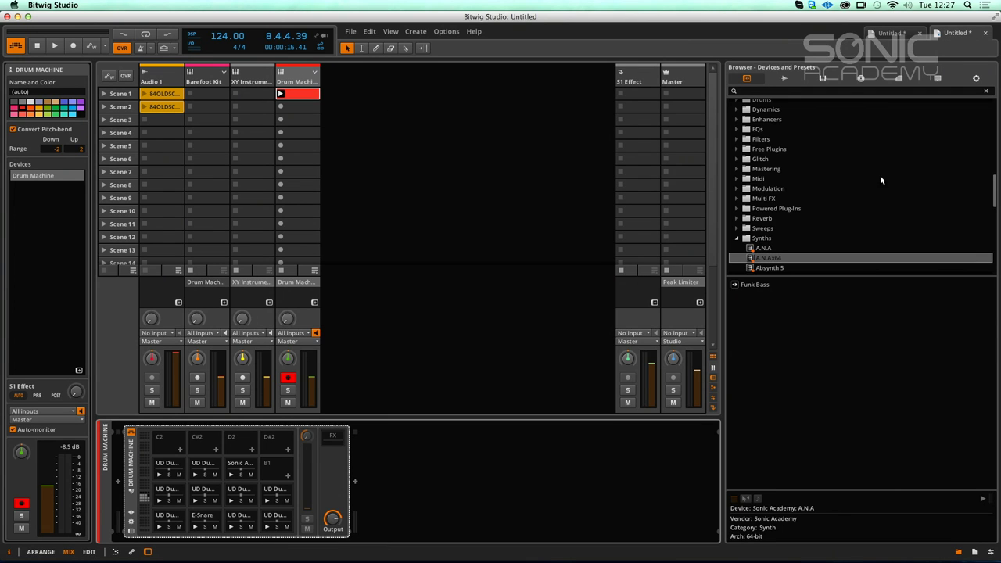
# Step: Add an empty FX Chain container after the Drum Machine and open its FX slot
pyautogui.moveTo(994, 191); pyautogui.dragTo(990, 90)
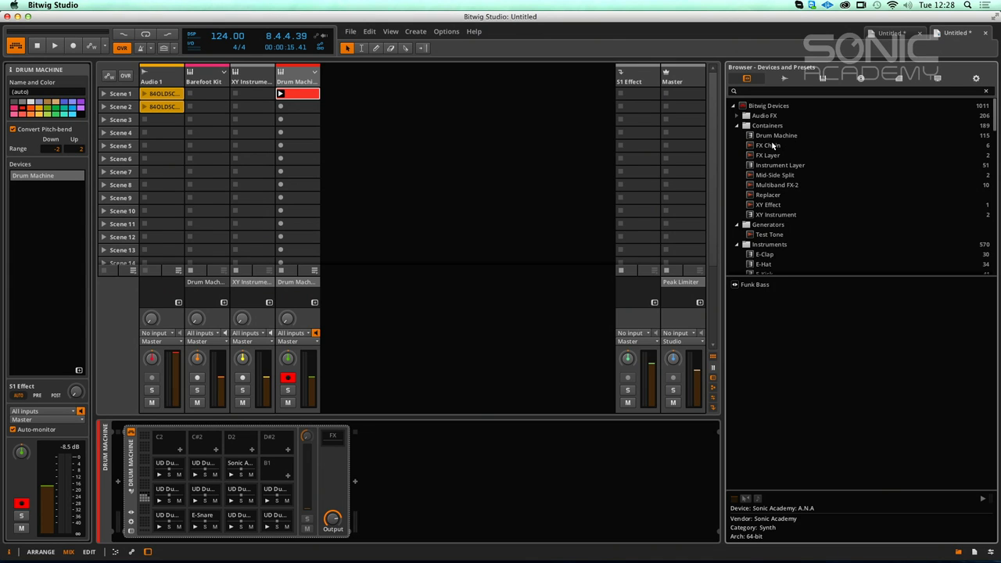
pyautogui.moveTo(773, 148); pyautogui.dragTo(447, 502)
pyautogui.click(382, 437)
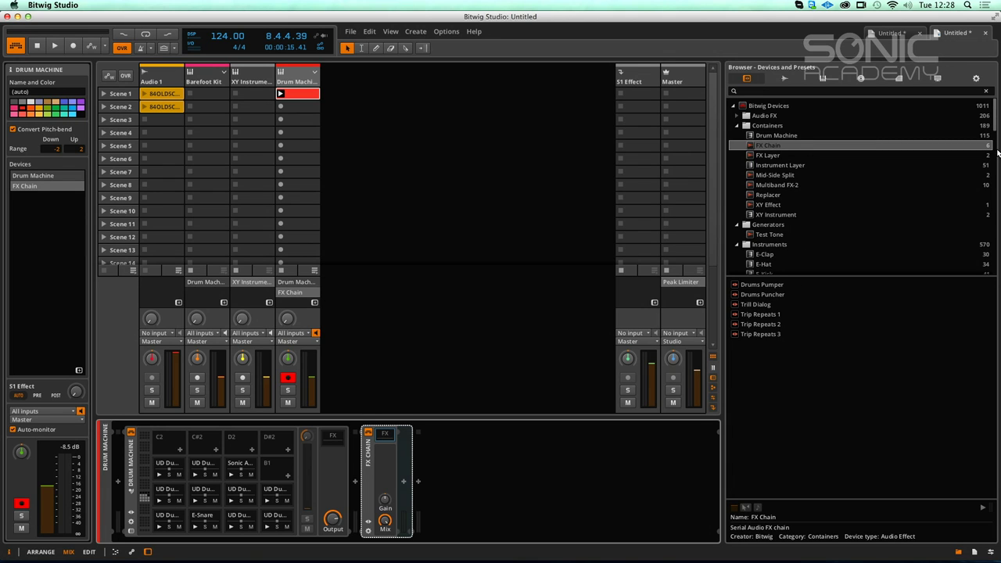
# Step: Add the Drums Pumper FX Chain preset after the empty FX Chain and show its nested effects
pyautogui.scroll(-3, 865, 263)
pyautogui.click(763, 285)
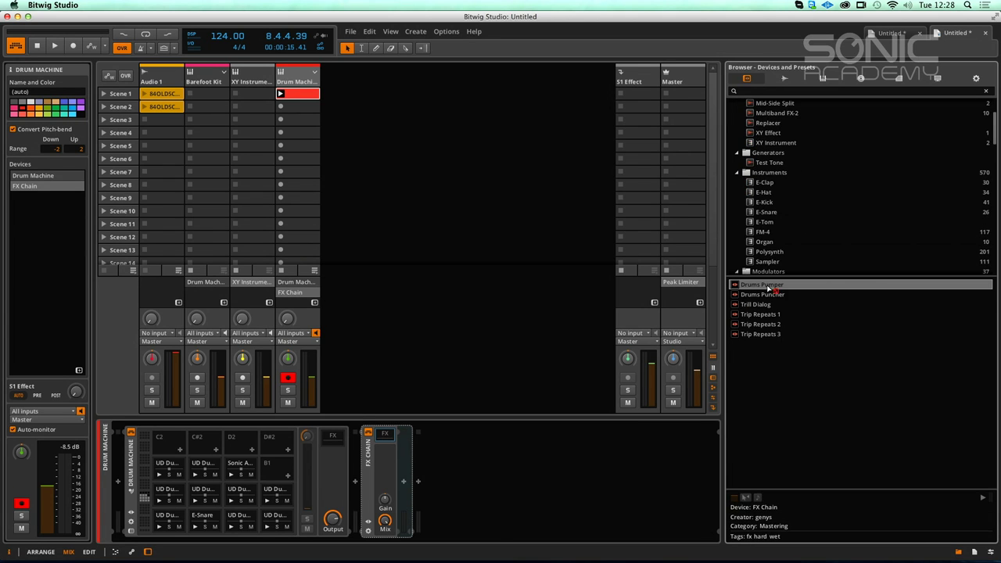
pyautogui.moveTo(741, 305); pyautogui.dragTo(510, 444)
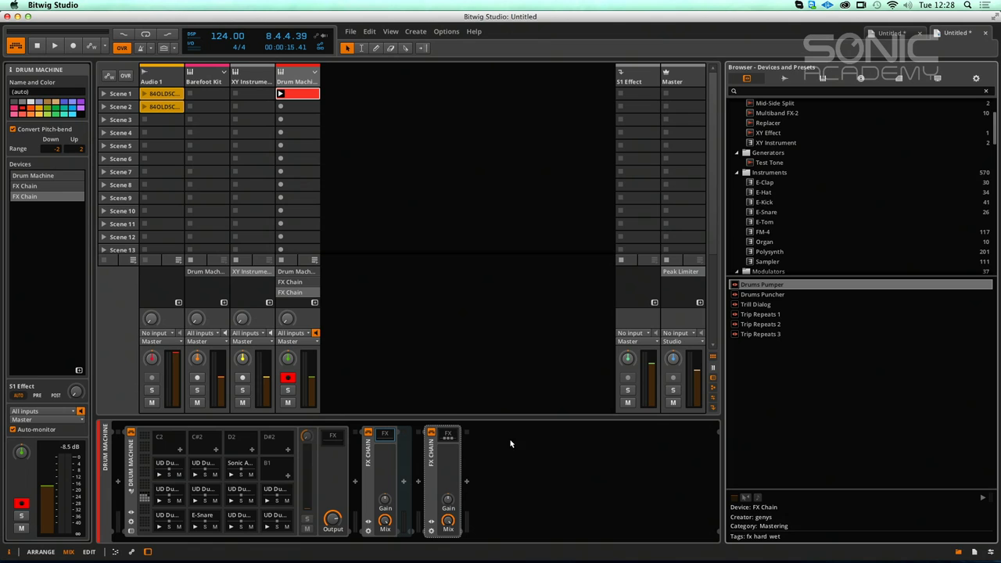
pyautogui.click(448, 437)
pyautogui.moveTo(440, 545); pyautogui.dragTo(574, 549)
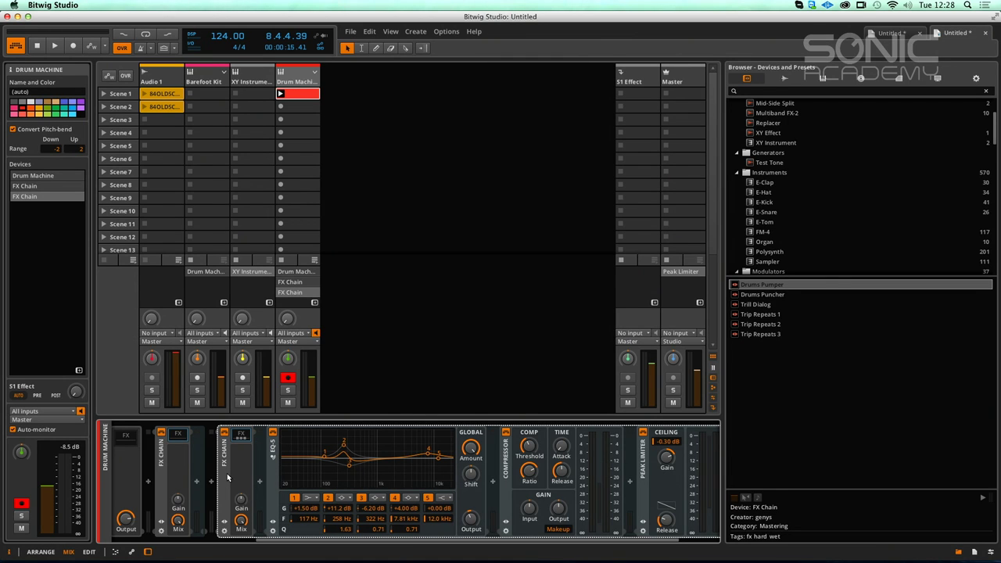
# Step: Delete both FX Chain devices from the Drum Machine track
pyautogui.press('Delete')
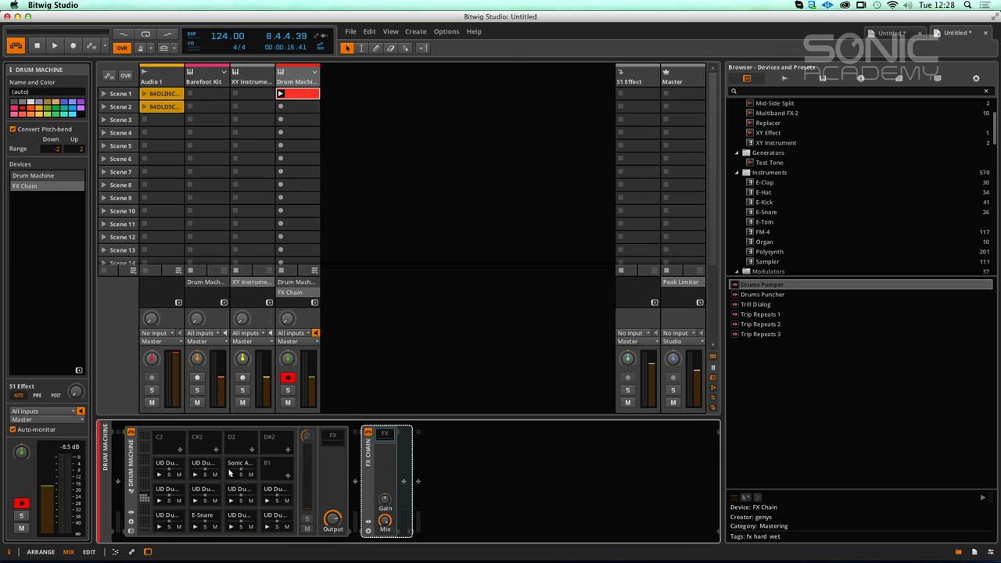
pyautogui.press('Delete')
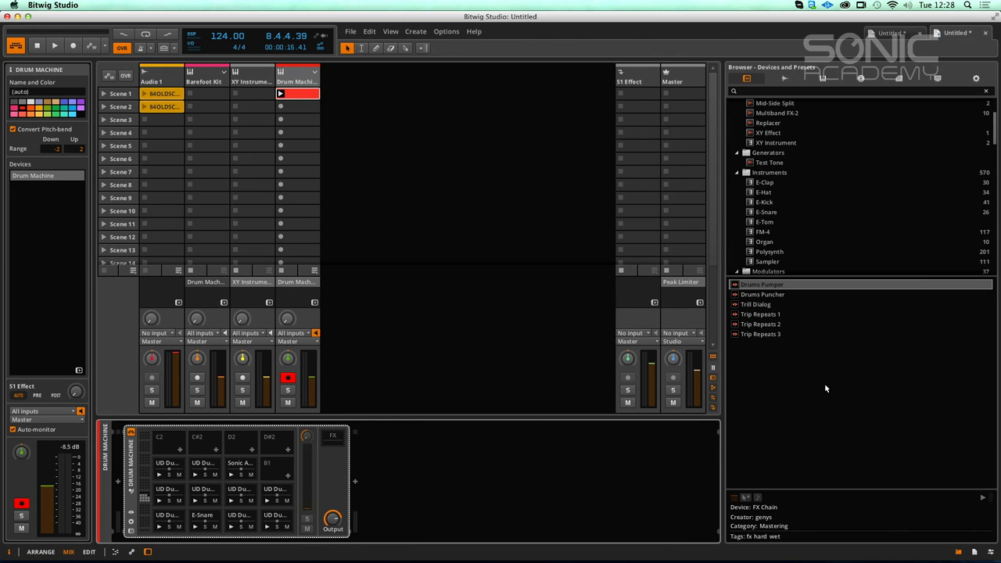
# Step: Create a new instrument track and load an FX Layer container onto it
pyautogui.rightClick(357, 75)
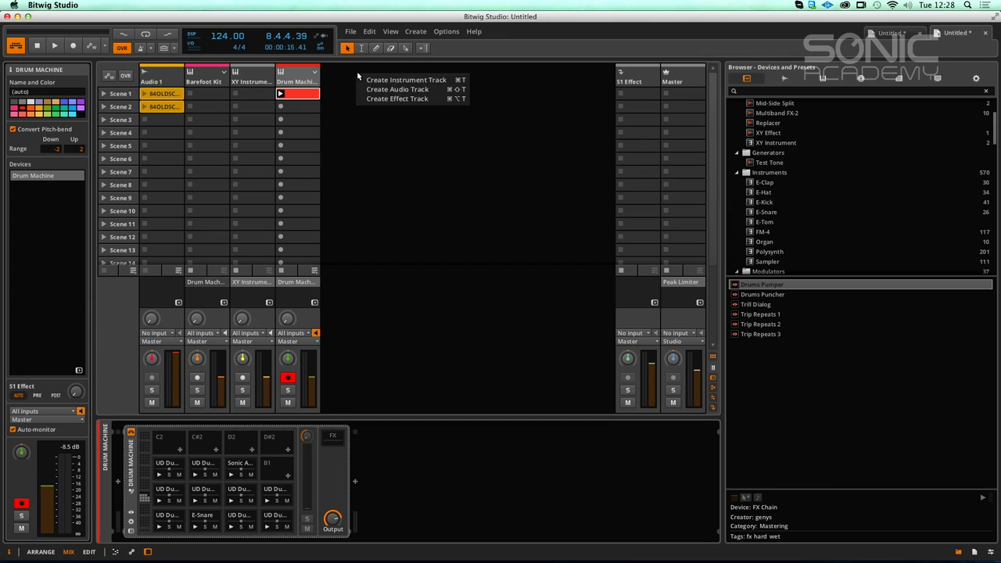
pyautogui.click(405, 80)
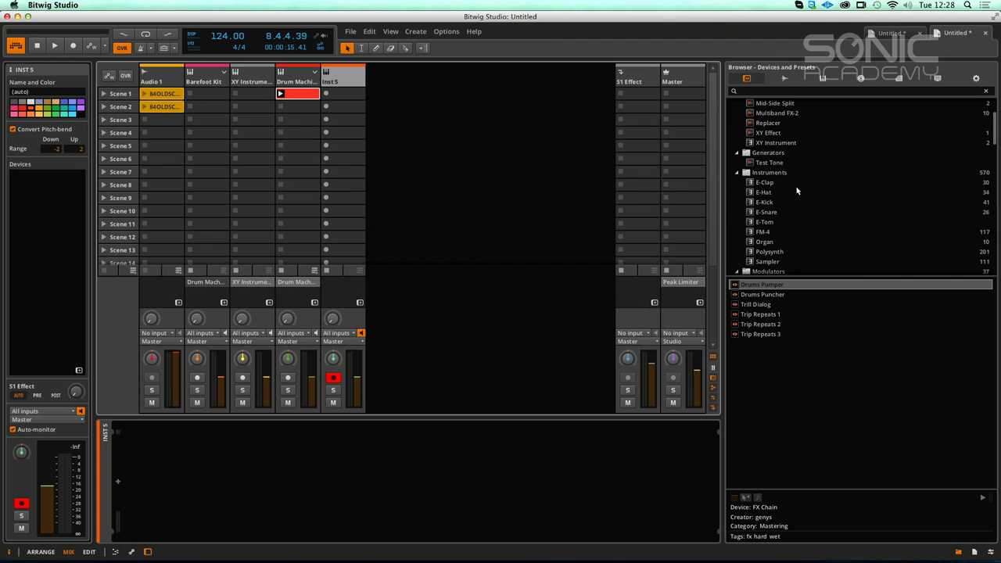
pyautogui.scroll(5, 991, 129)
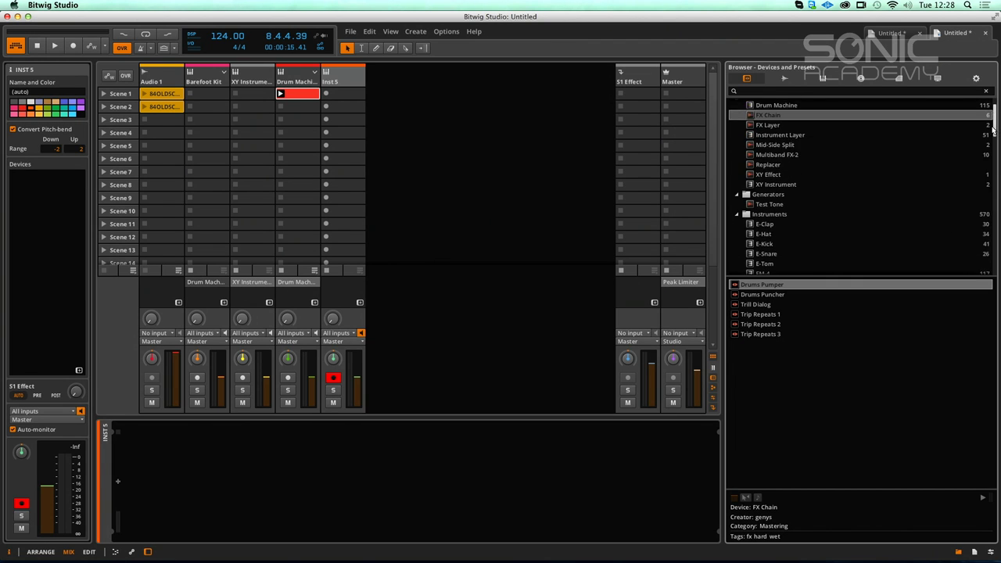
pyautogui.scroll(2, 991, 129)
pyautogui.moveTo(770, 155); pyautogui.dragTo(345, 92)
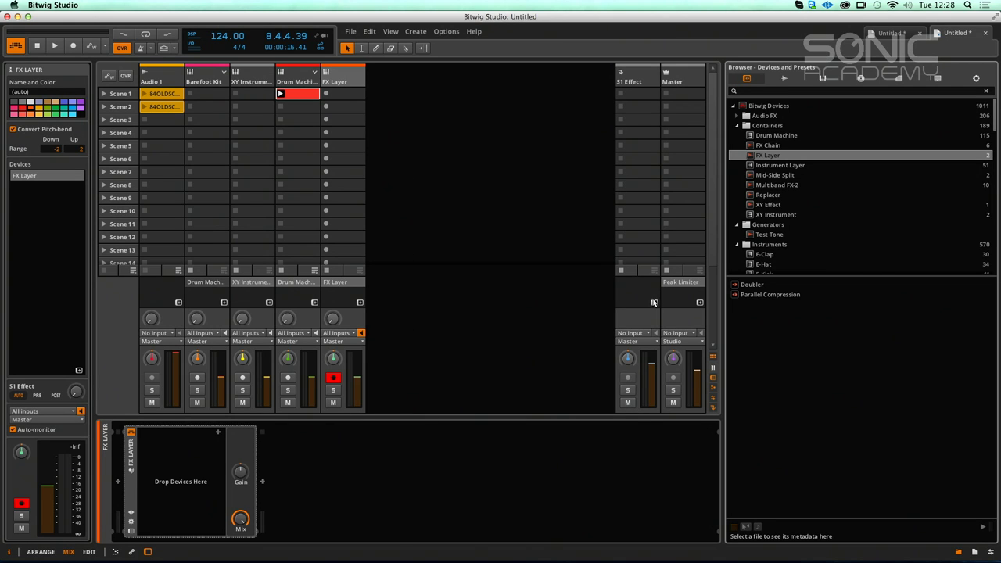
# Step: Expand the Audio FX devices and add Bit-8 as a layer inside the FX Layer container
pyautogui.scroll(-6, 994, 144)
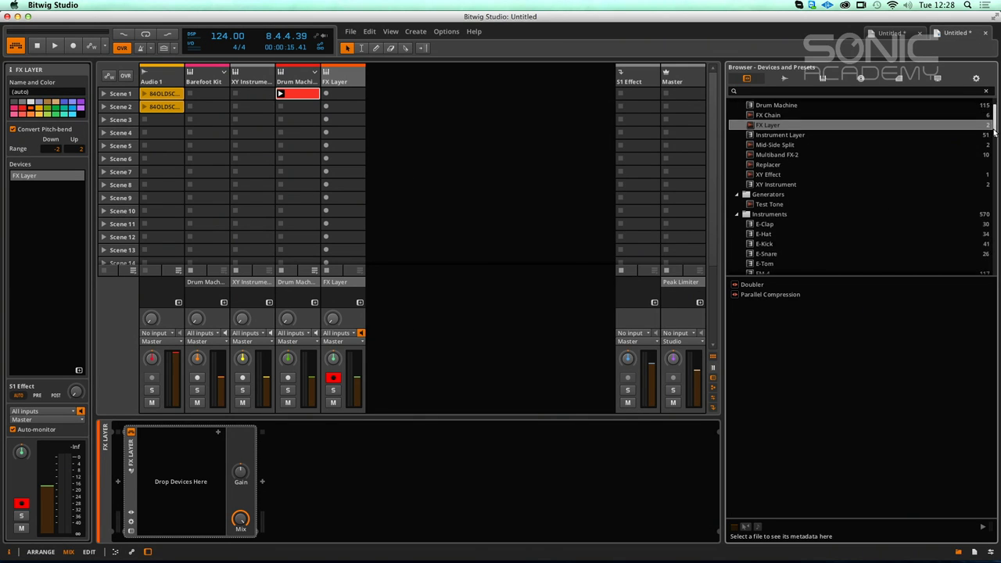
pyautogui.moveTo(994, 144); pyautogui.dragTo(996, 112)
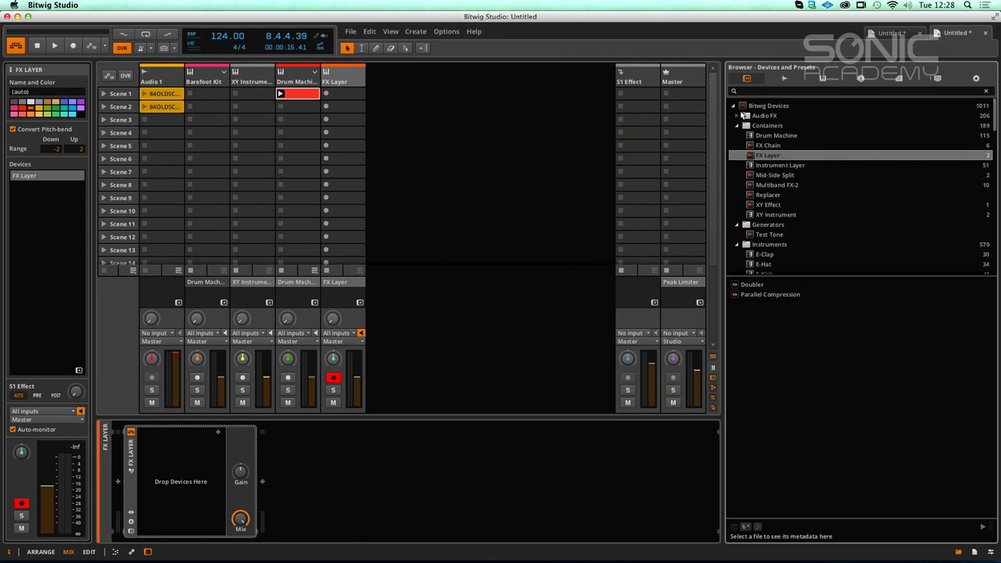
pyautogui.click(735, 116)
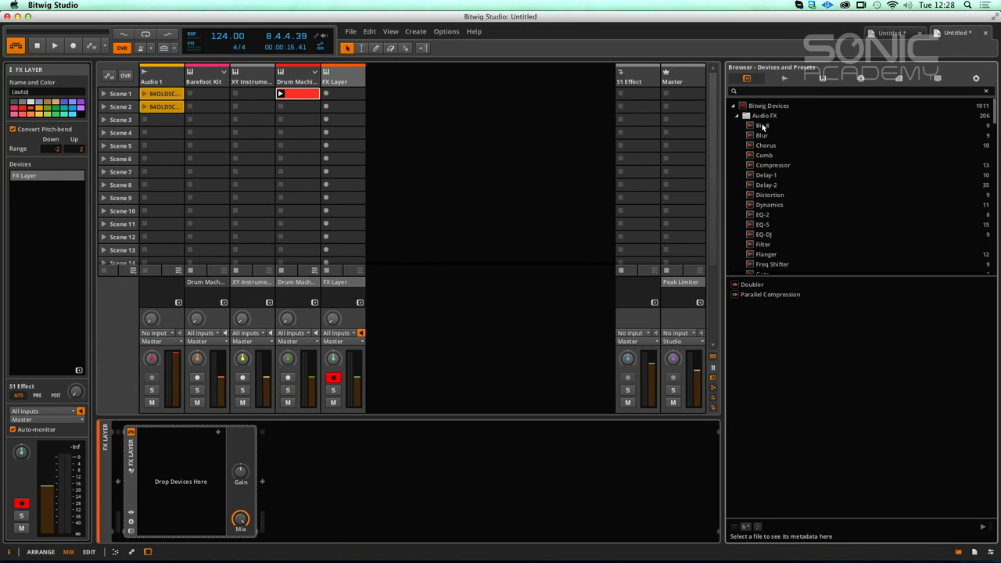
pyautogui.moveTo(762, 127); pyautogui.dragTo(184, 473)
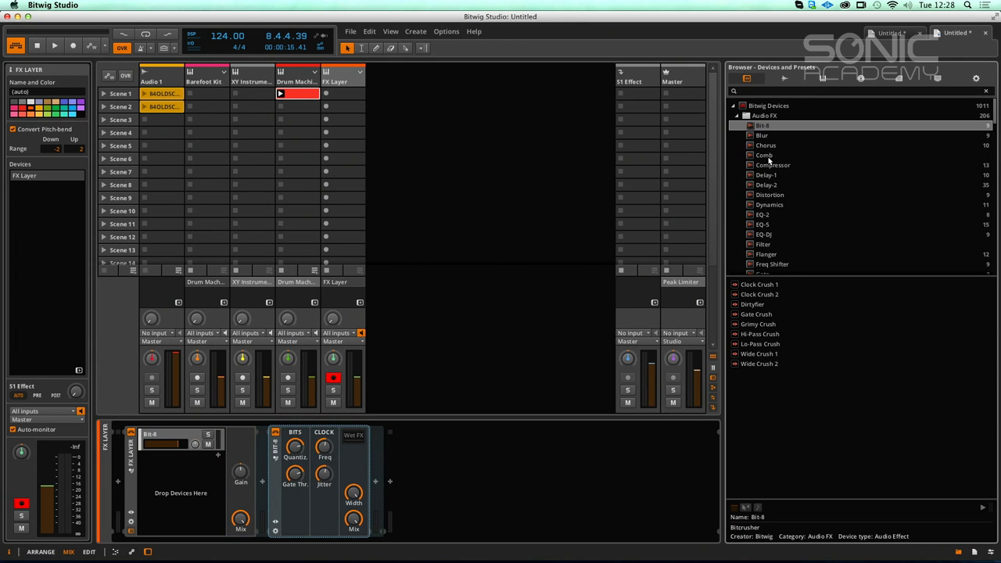
# Step: Add Distortion as a second layer in the FX Layer and play a copy of Audio 1's second clip in this track's Scene 1 slot
pyautogui.moveTo(770, 195); pyautogui.dragTo(180, 460)
pyautogui.press('space')
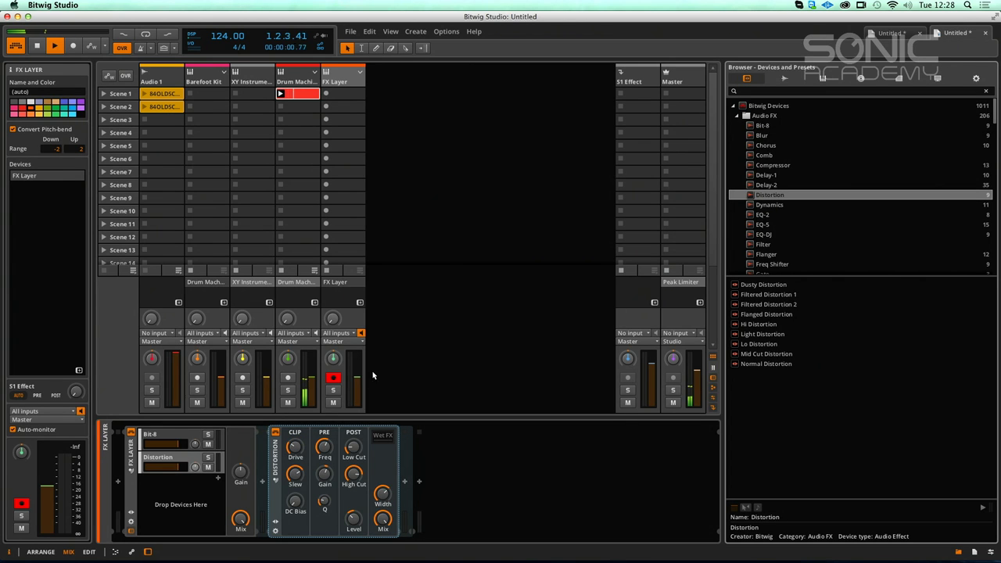
pyautogui.press('space')
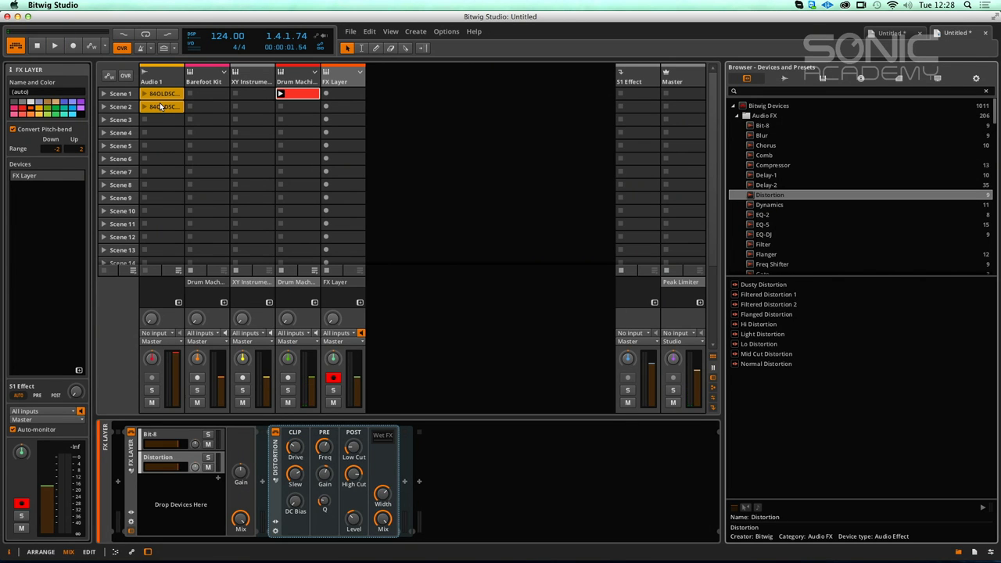
pyautogui.moveTo(158, 111); pyautogui.dragTo(325, 94)
pyautogui.click(325, 94)
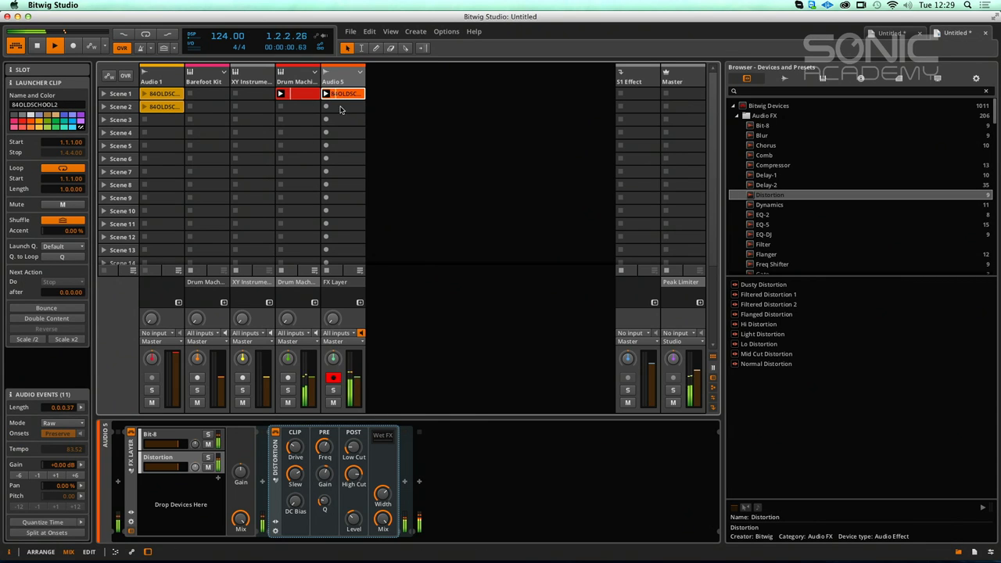
# Step: Solo the Distortion layer in the FX Layer and play the clip to hear that effect alone
pyautogui.click(208, 456)
pyautogui.press('space')
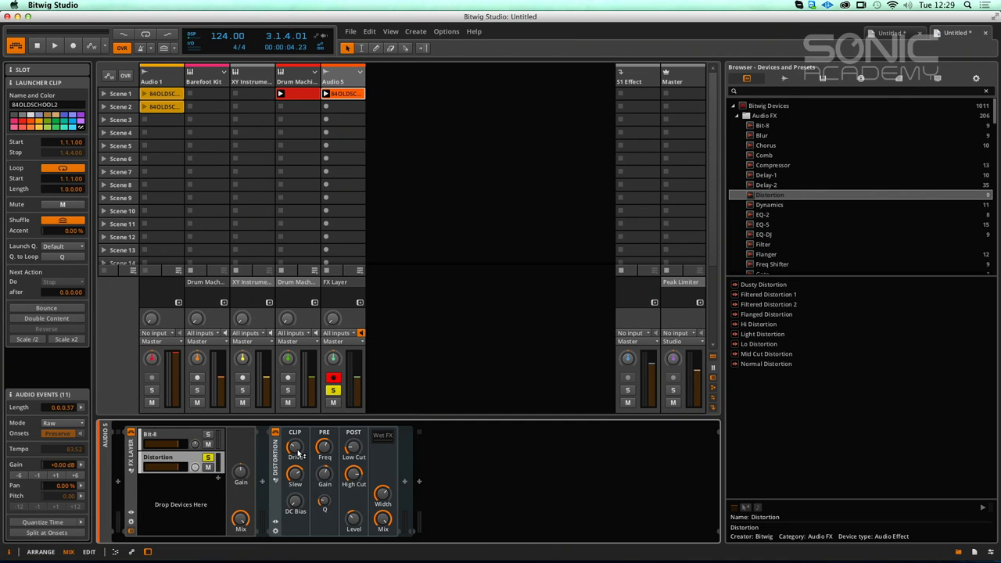
pyautogui.moveTo(297, 453); pyautogui.dragTo(297, 446)
pyautogui.press('space')
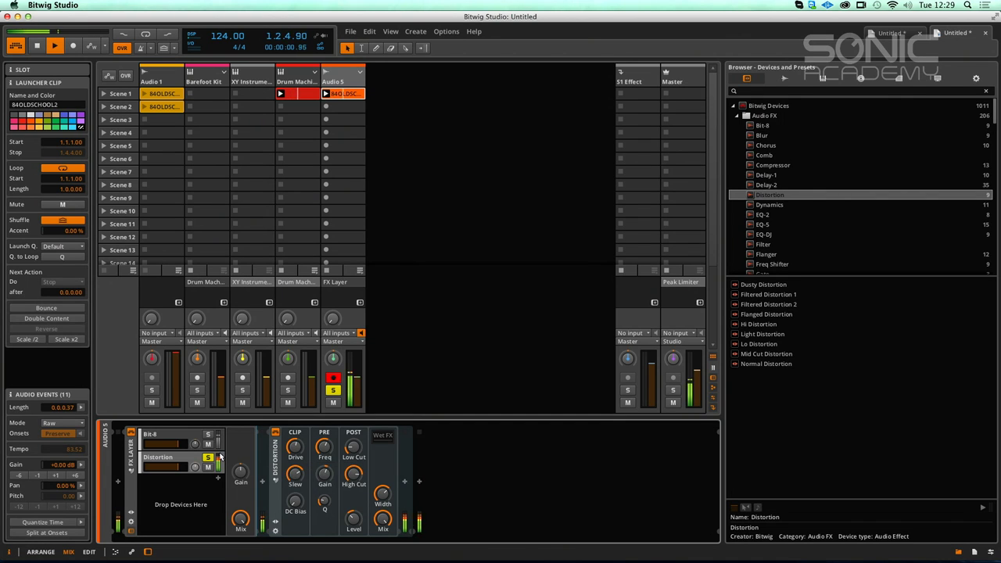
# Step: Switch the solo from the Distortion layer to the Bit-8 layer and play the clip through it
pyautogui.click(208, 456)
pyautogui.click(208, 444)
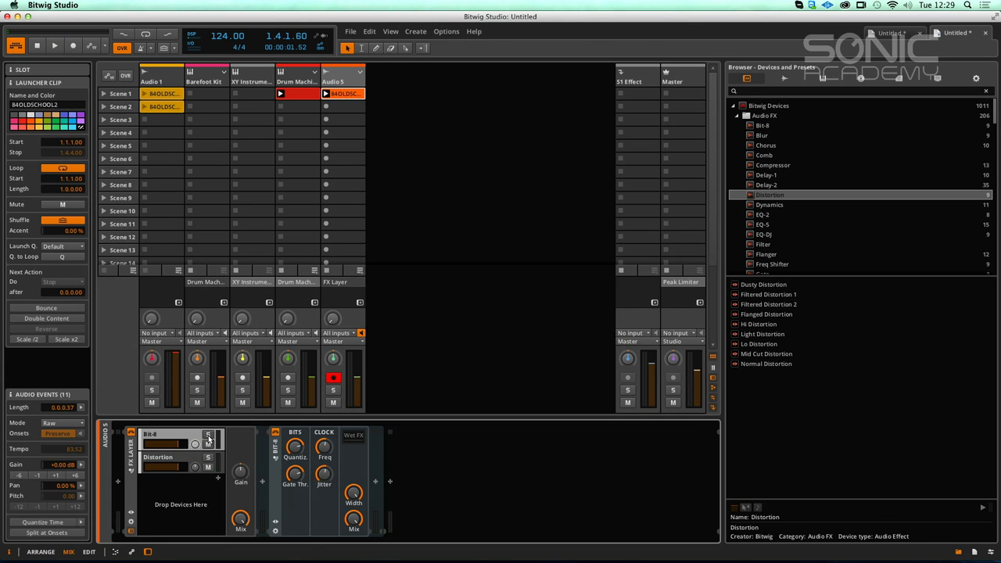
pyautogui.click(208, 435)
pyautogui.press('space')
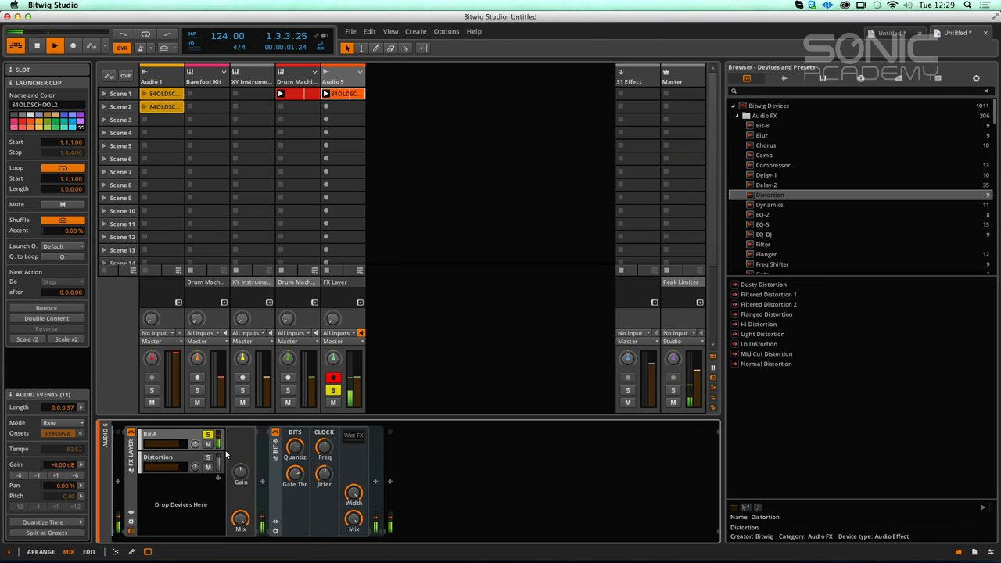
pyautogui.press('space')
# Step: Unsolo the Bit-8 layer and play the clip through both FX layers together
pyautogui.click(208, 435)
pyautogui.press('space')
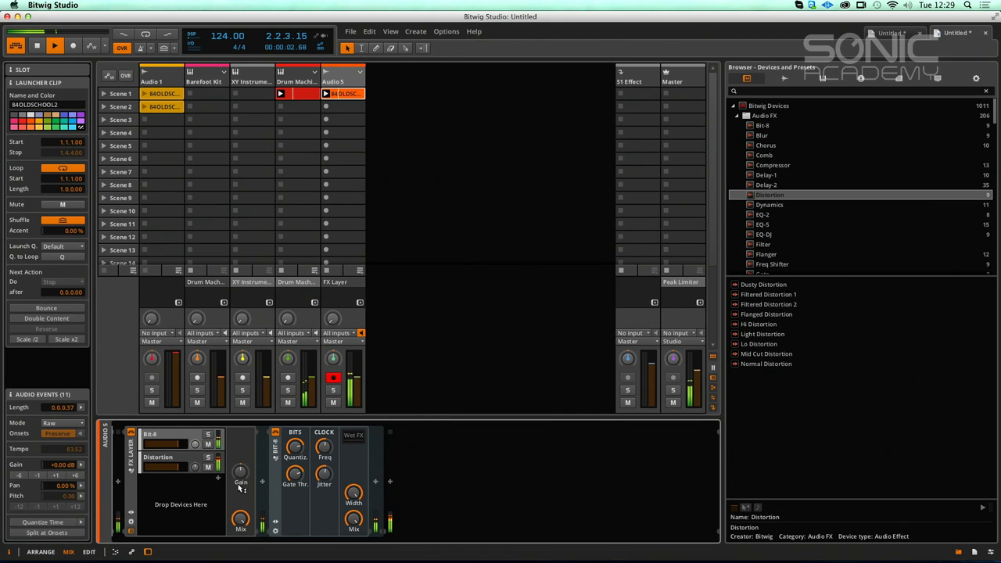
pyautogui.press('space')
# Step: Delete the FX Layer device from the Audio 5 track and load an Instrument Layer container onto a new track
pyautogui.click(131, 471)
pyautogui.press('Delete')
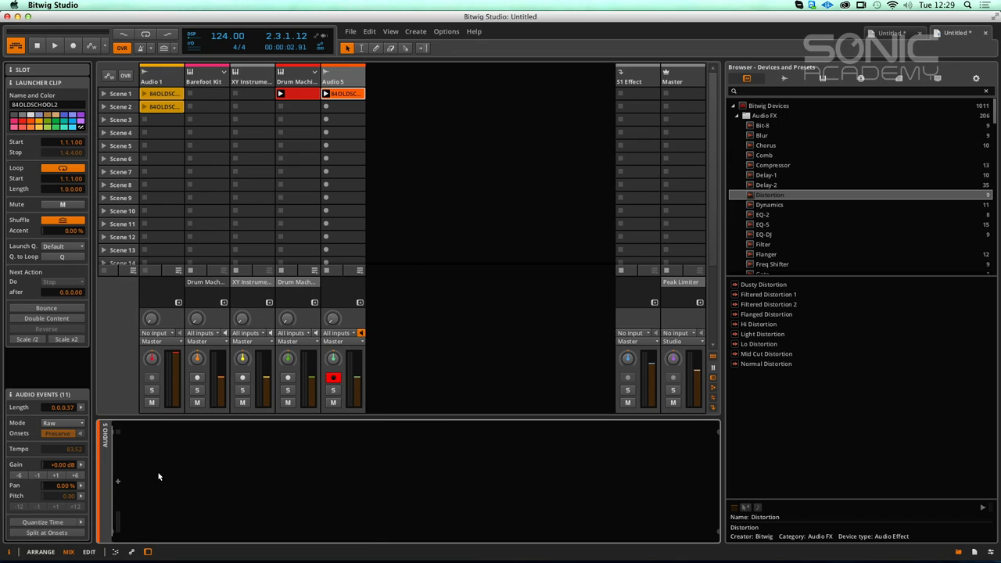
pyautogui.click(737, 115)
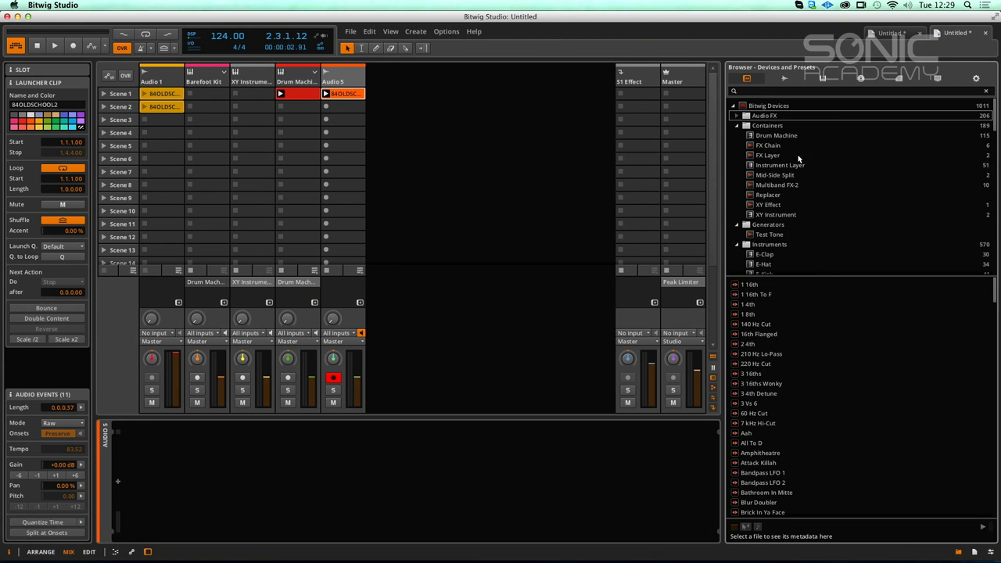
pyautogui.click(777, 167)
pyautogui.moveTo(783, 167); pyautogui.dragTo(405, 92)
pyautogui.click(395, 81)
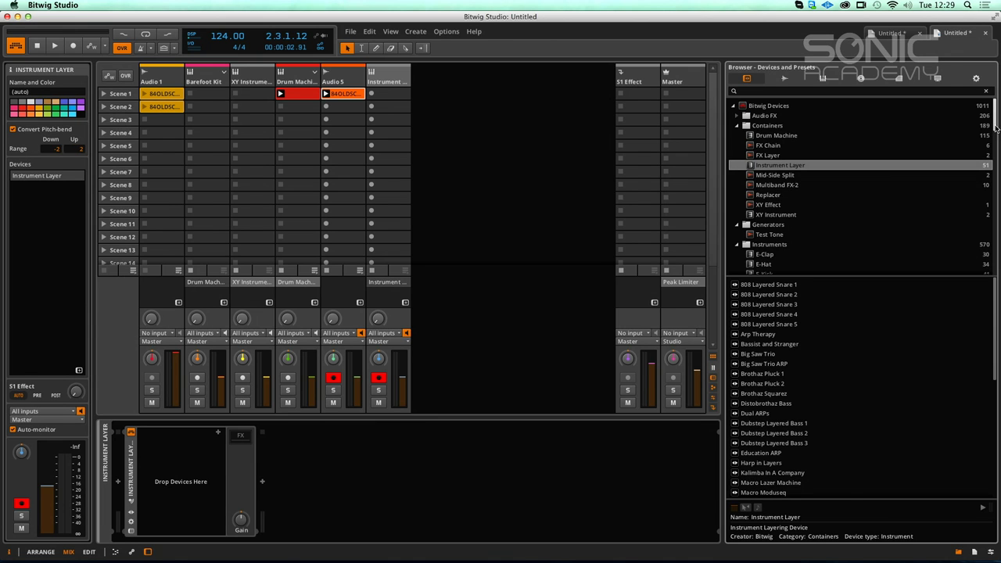
# Step: Add the Polysynth instrument as the first layer inside the Instrument Layer container
pyautogui.moveTo(995, 129); pyautogui.dragTo(996, 149)
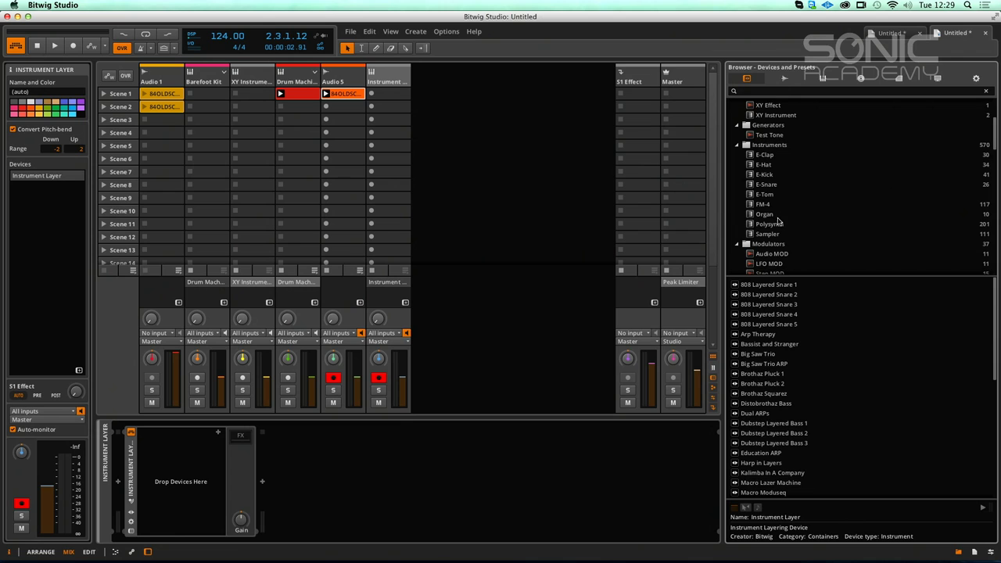
pyautogui.click(774, 224)
pyautogui.moveTo(62, 487); pyautogui.dragTo(203, 459)
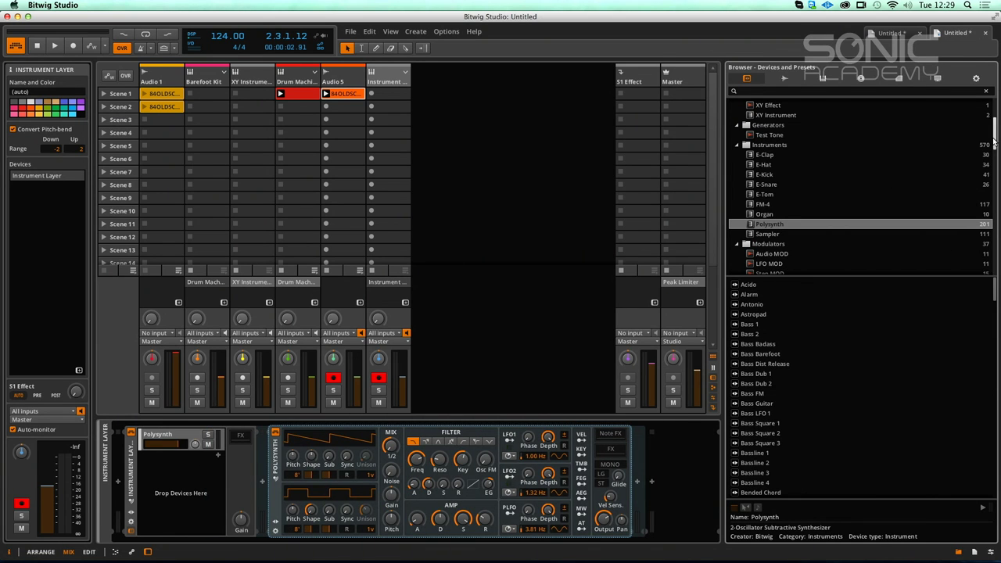
# Step: Add the A.N.Ax64 synth plug-in as a second instrument layer and move its window clear of the tracks
pyautogui.moveTo(996, 143); pyautogui.dragTo(996, 205)
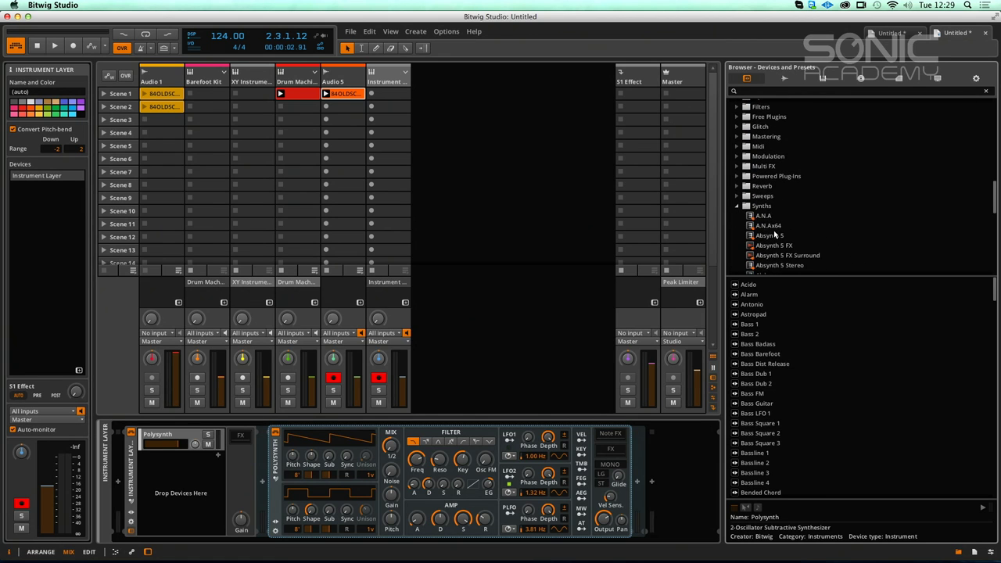
pyautogui.moveTo(753, 227); pyautogui.dragTo(185, 482)
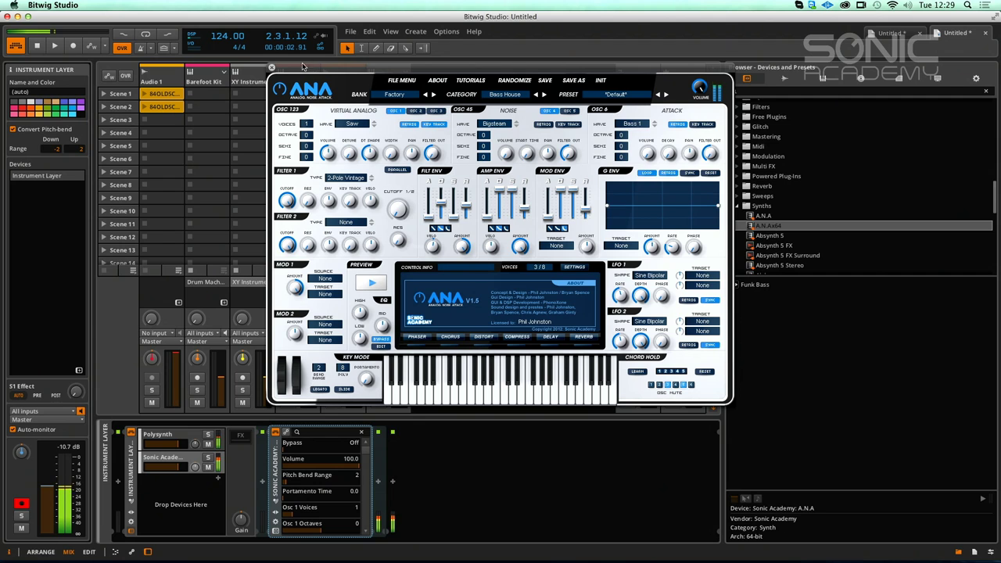
pyautogui.moveTo(304, 72); pyautogui.dragTo(511, 96)
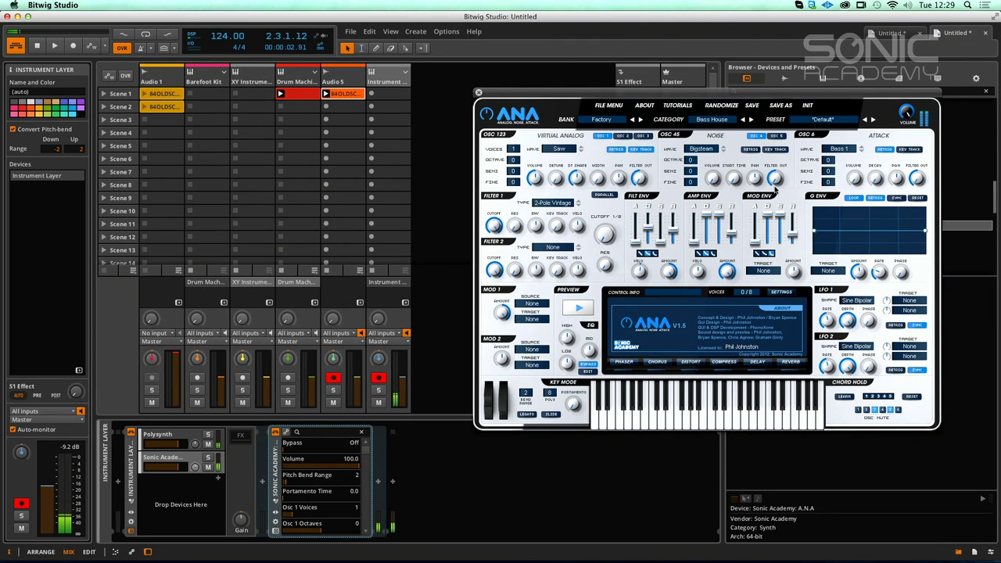
# Step: Switch ANA to the Snc Acdm V1.5 bank and choose the Lead Progressive category
pyautogui.click(622, 119)
pyautogui.click(634, 209)
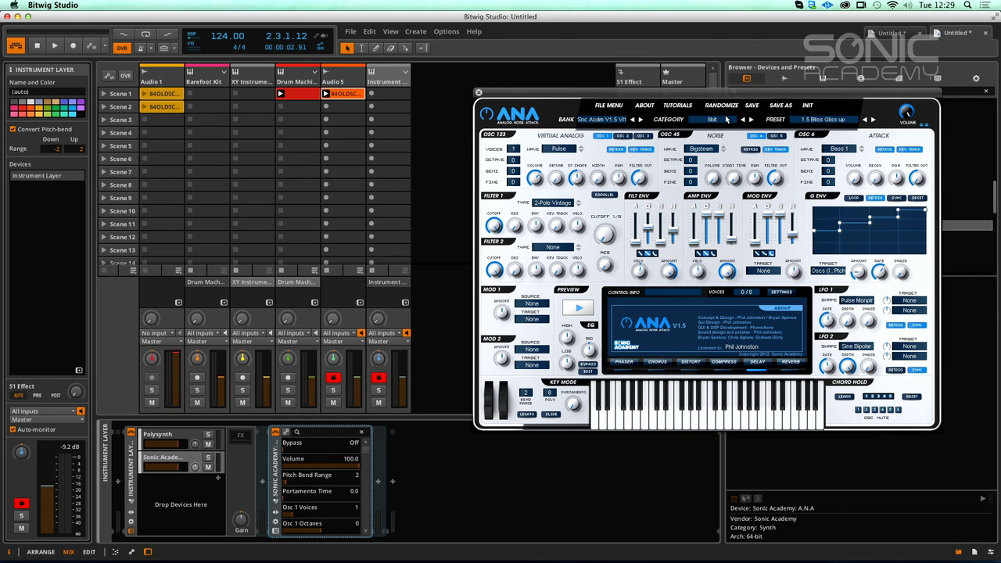
pyautogui.click(725, 121)
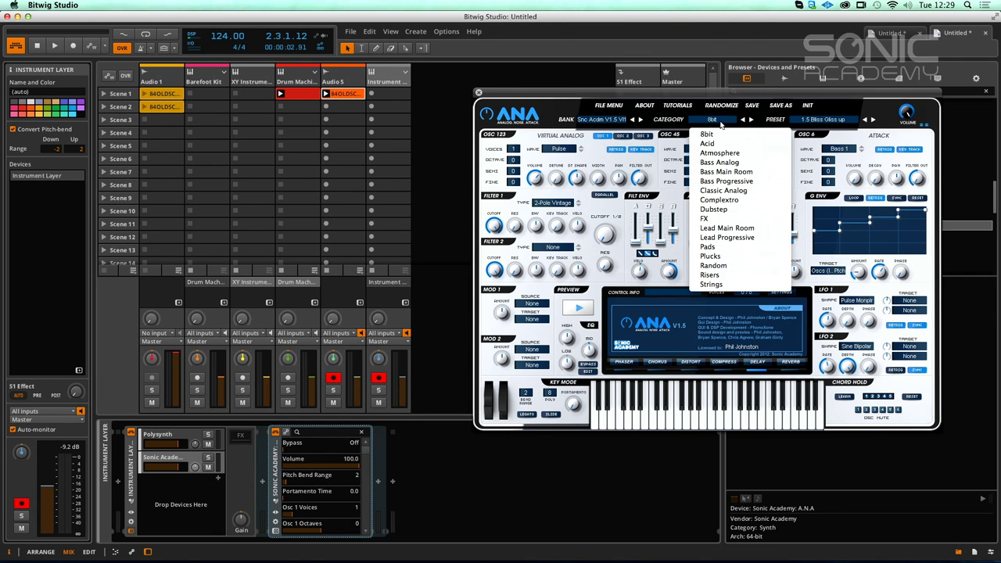
pyautogui.click(727, 236)
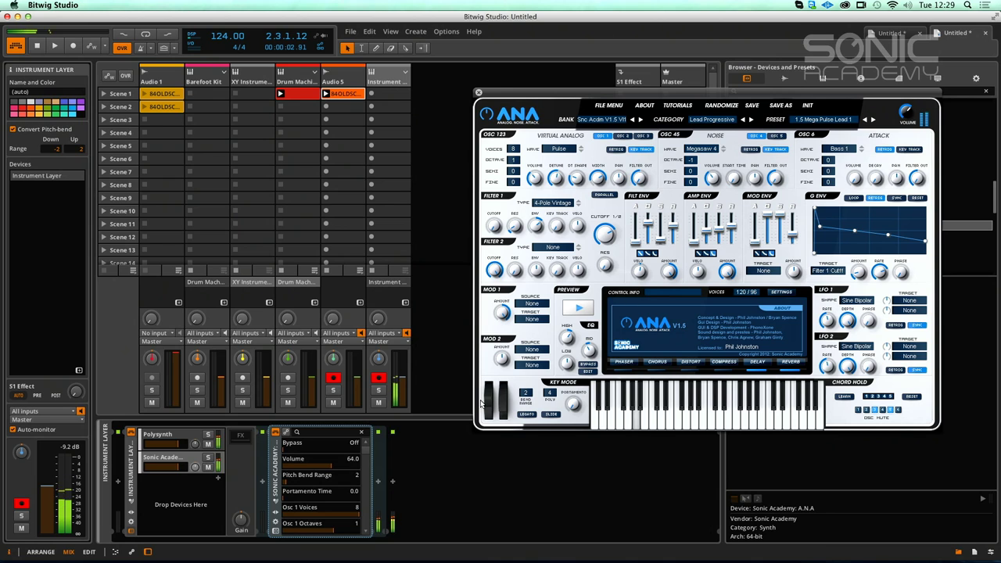
# Step: Solo the Polysynth layer, load its Dance To My Bit preset, and unsolo it to hear both layers together
pyautogui.click(207, 434)
pyautogui.click(178, 434)
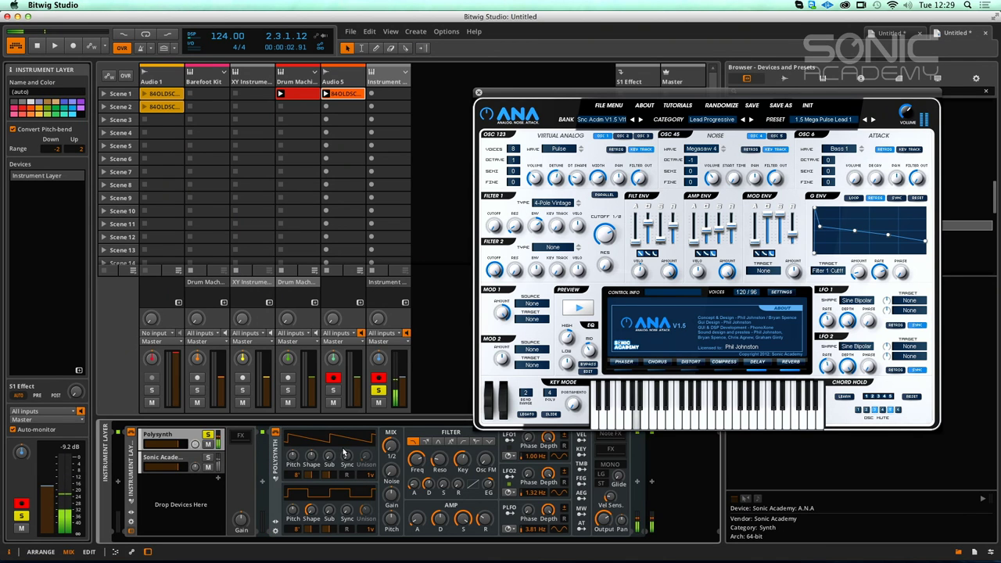
pyautogui.click(276, 522)
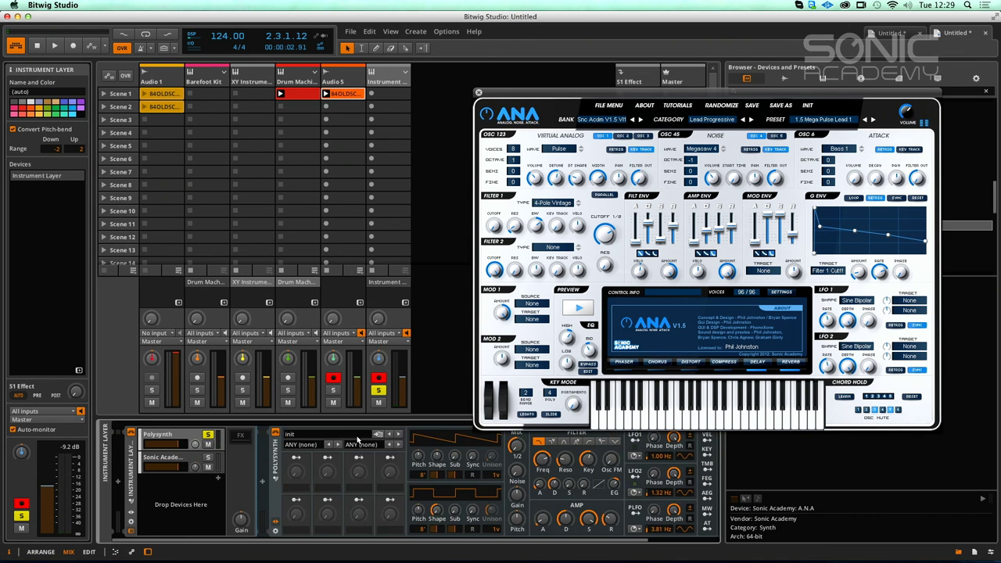
pyautogui.click(356, 436)
pyautogui.click(334, 419)
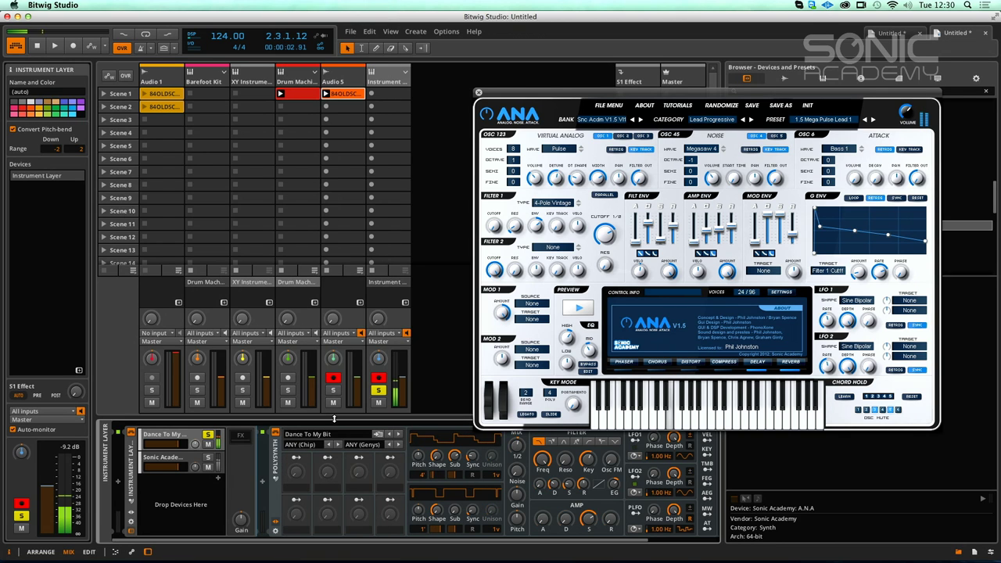
pyautogui.click(208, 435)
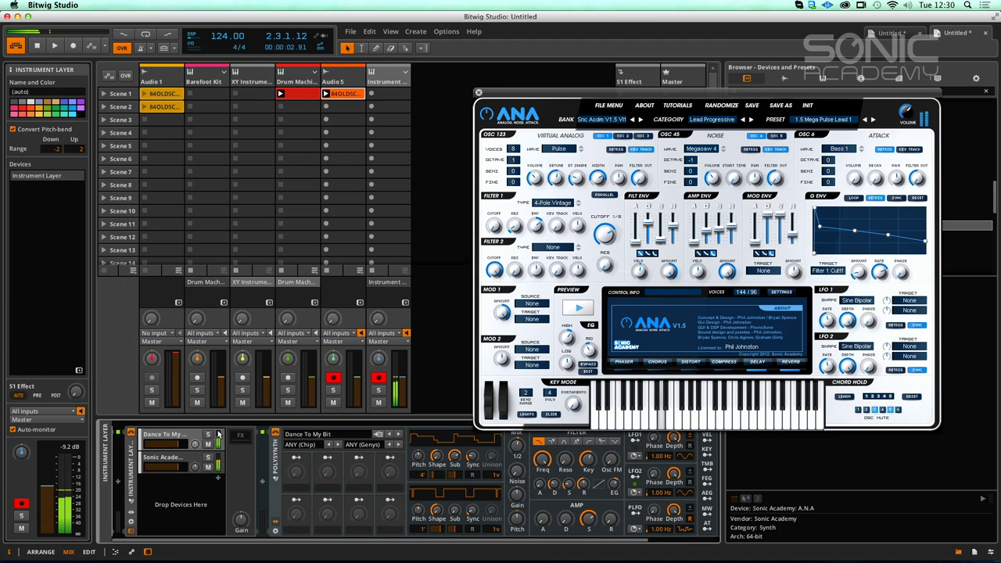
# Step: Close the ANA plug-in window and delete the Instrument Layer device from its track
pyautogui.click(478, 91)
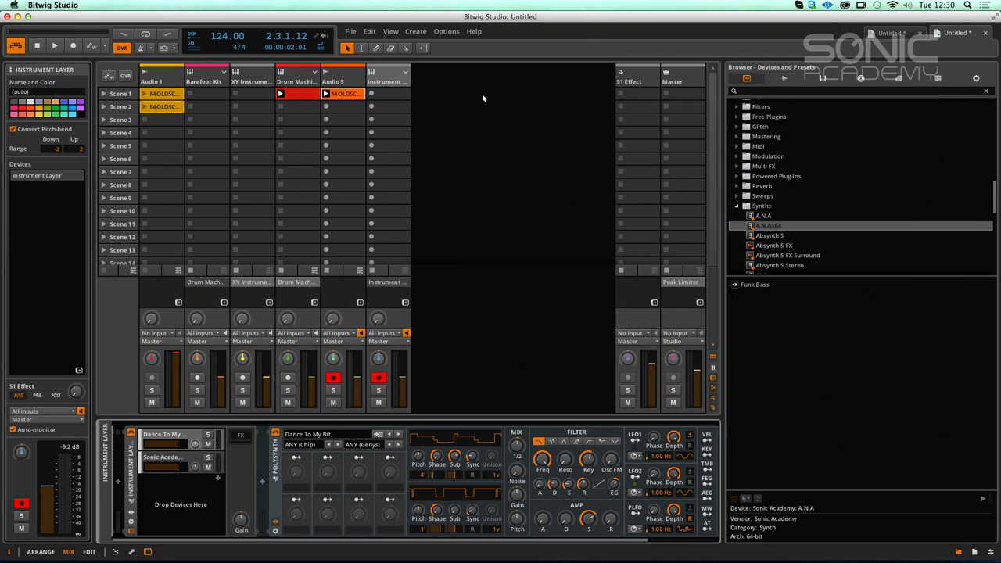
pyautogui.click(130, 494)
pyautogui.press('Delete')
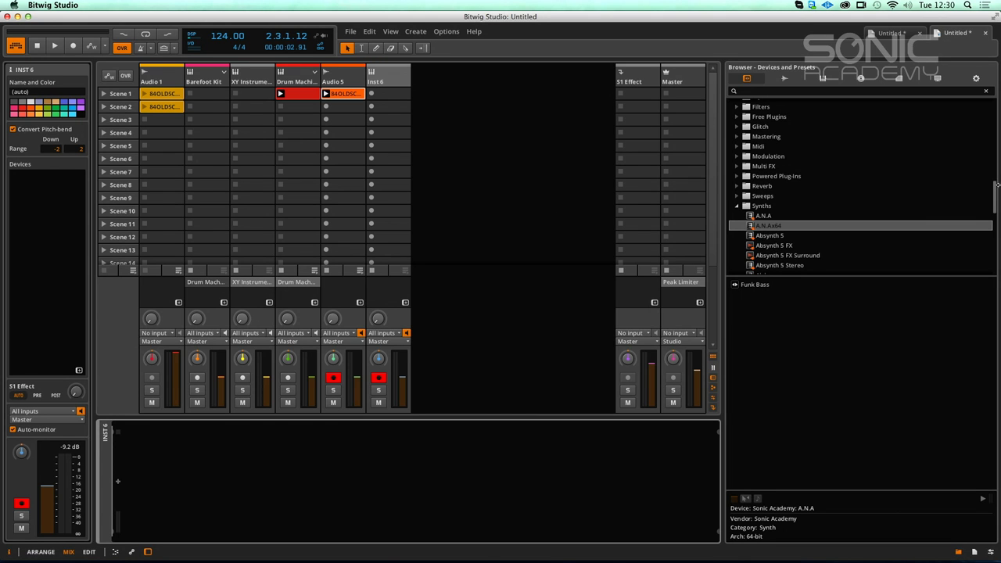
# Step: Load the Multiband FX-2 container onto the empty instrument track and move it to the Audio 5 track
pyautogui.moveTo(996, 188); pyautogui.dragTo(999, 104)
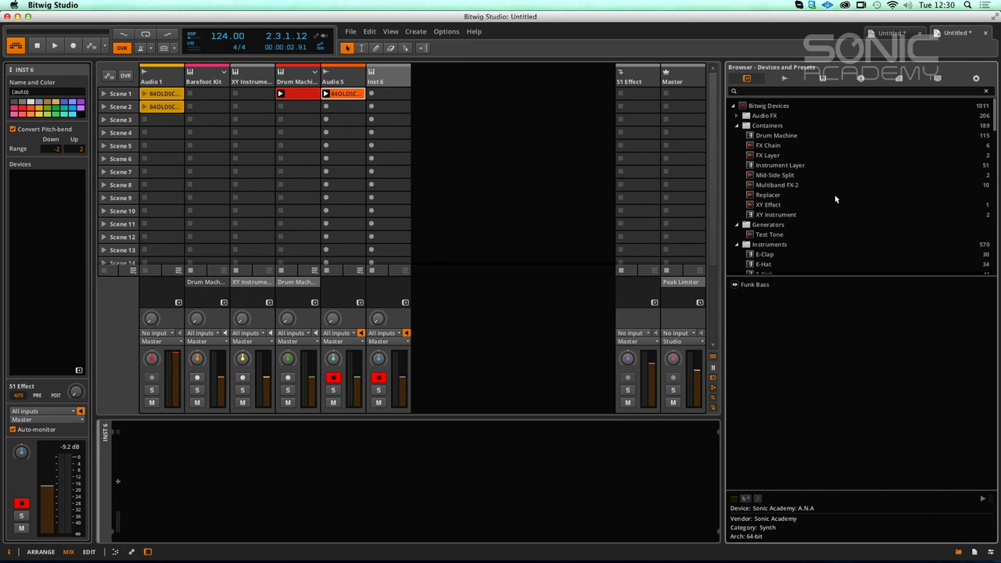
pyautogui.moveTo(788, 187); pyautogui.dragTo(186, 494)
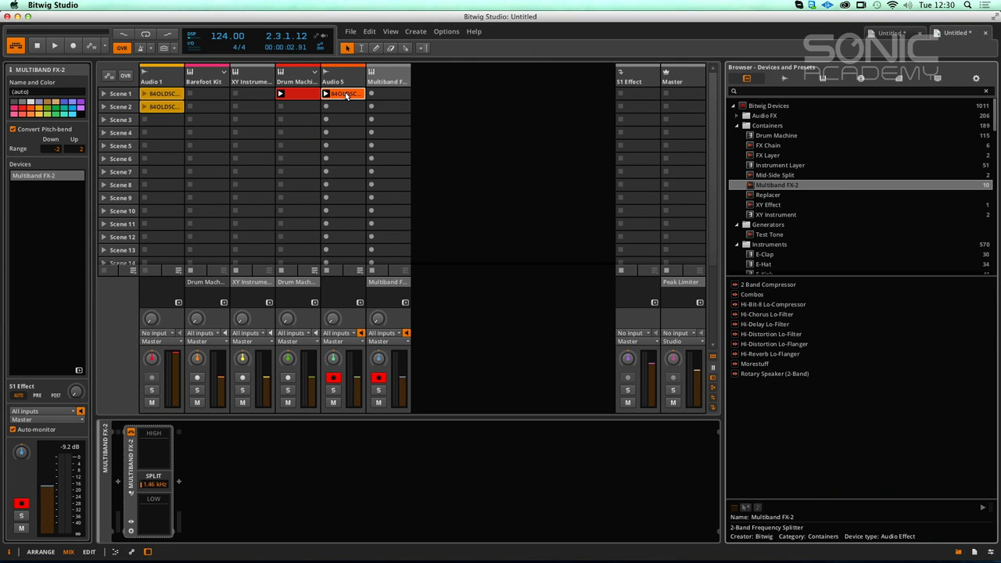
pyautogui.click(387, 76)
pyautogui.moveTo(133, 459); pyautogui.dragTo(346, 75)
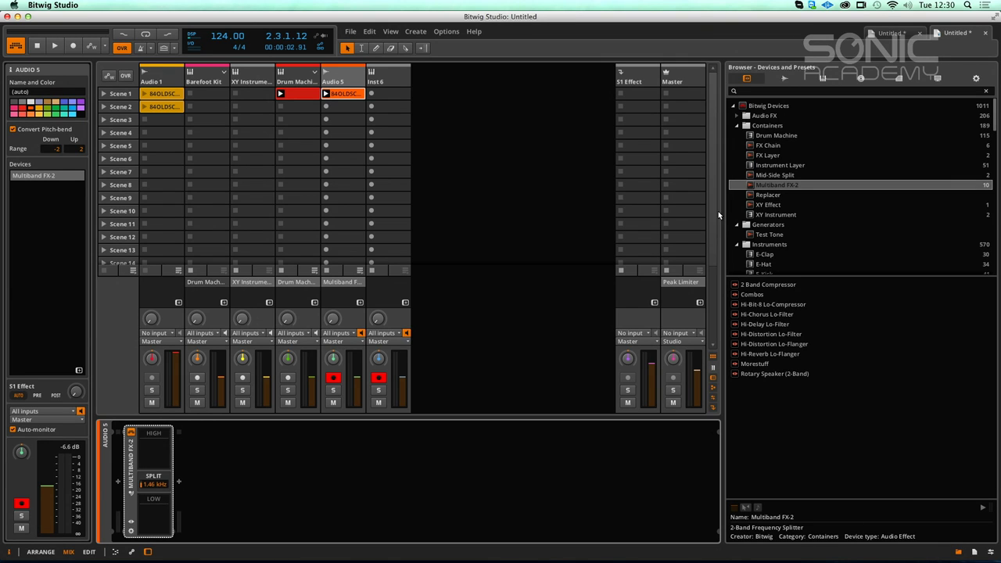
# Step: Set the Multiband FX-2 split frequency to 865 Hz and open its High band
pyautogui.click(784, 79)
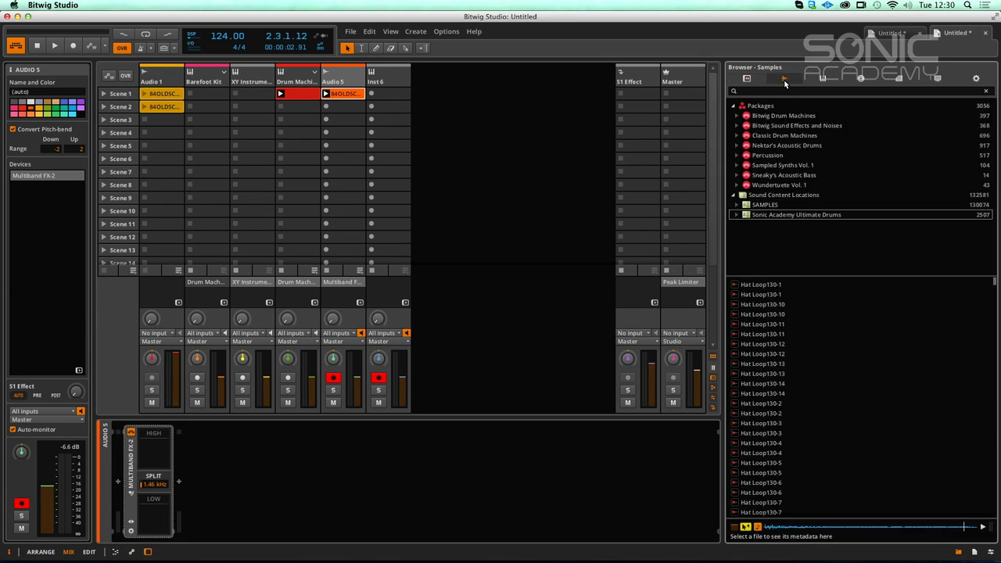
pyautogui.click(749, 80)
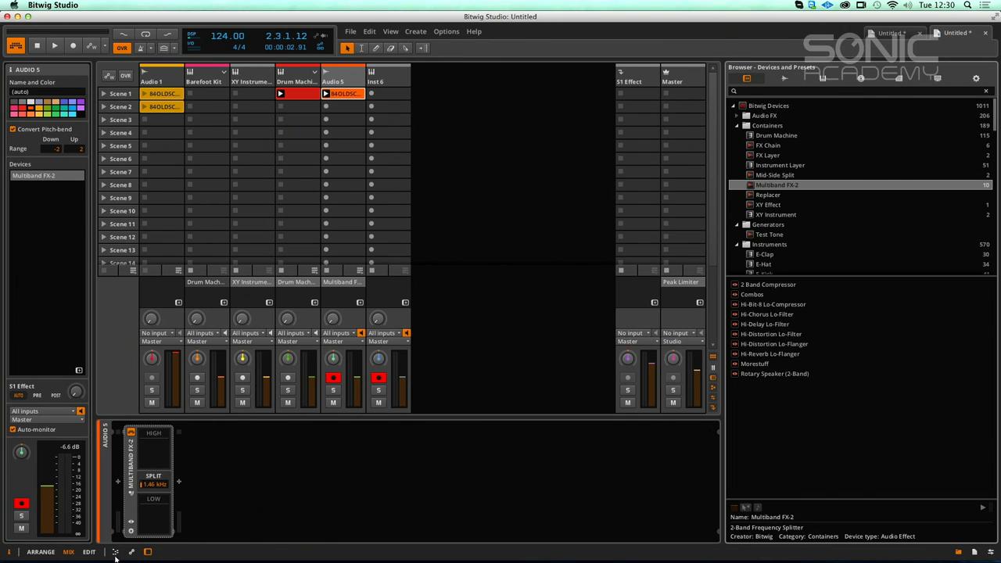
pyautogui.moveTo(154, 485); pyautogui.dragTo(156, 481)
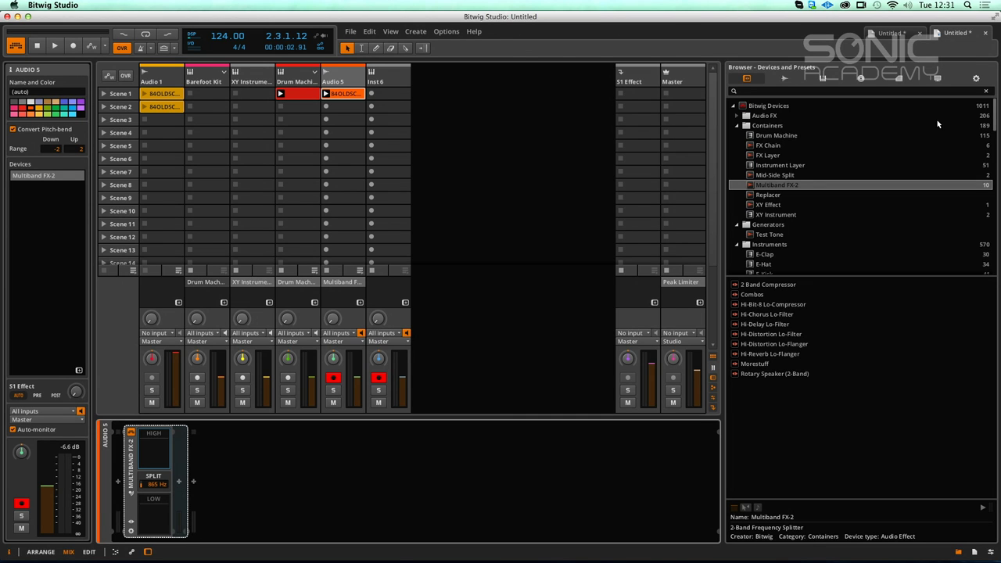
# Step: Expand the Audio FX devices and add Blur to the High band of the Multiband FX-2
pyautogui.moveTo(997, 127)
pyautogui.mouseDown()
pyautogui.moveTo(998, 153)
pyautogui.moveTo(997, 125)
pyautogui.mouseUp()
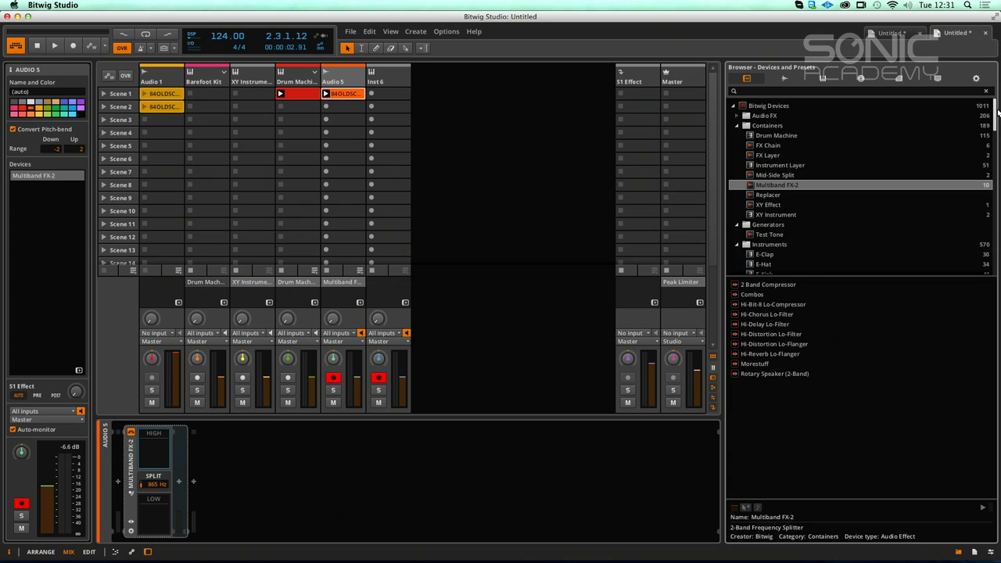
pyautogui.click(737, 116)
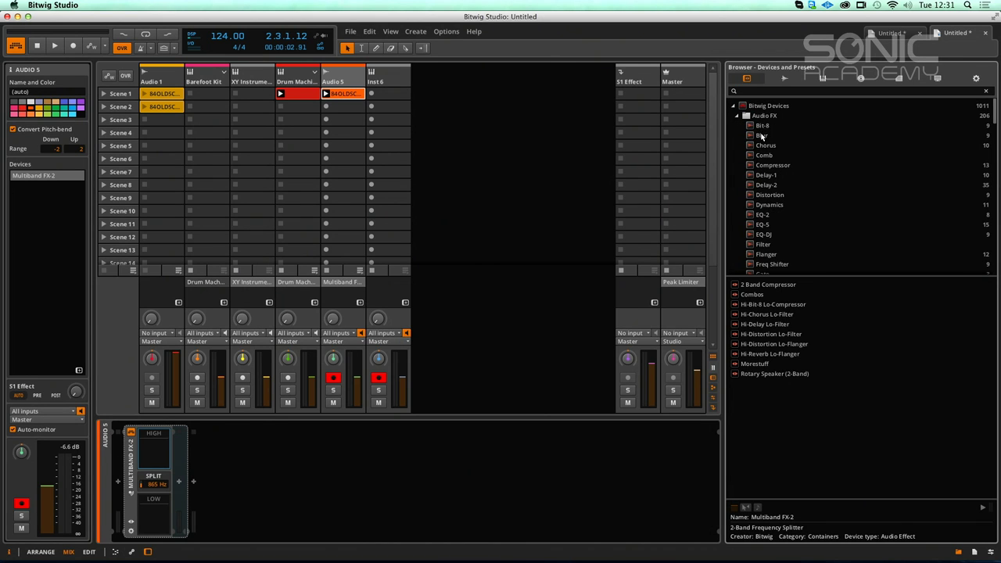
pyautogui.moveTo(761, 136); pyautogui.dragTo(181, 484)
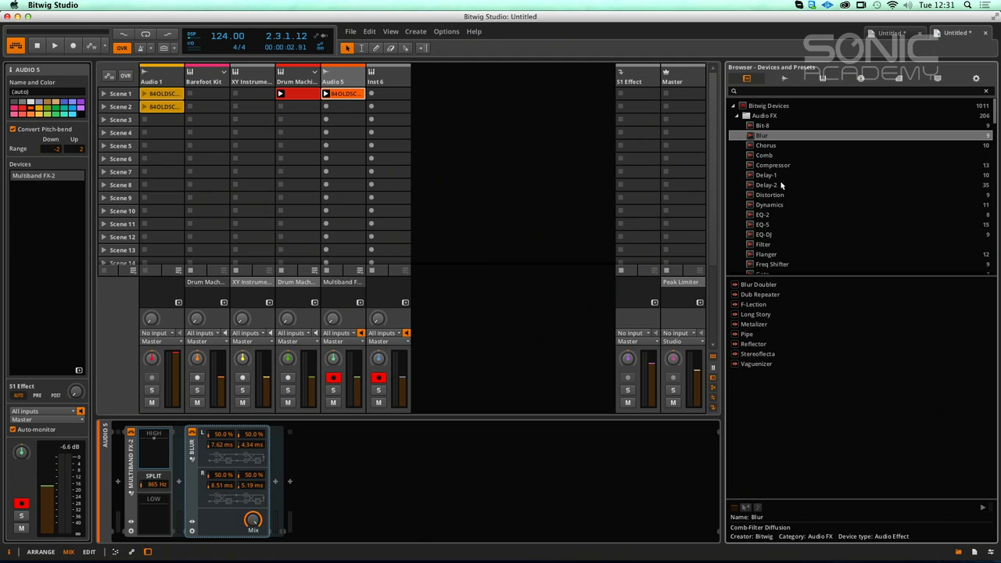
# Step: Start playback and add the Distortion device to the Low band of the Multiband FX-2
pyautogui.click(766, 204)
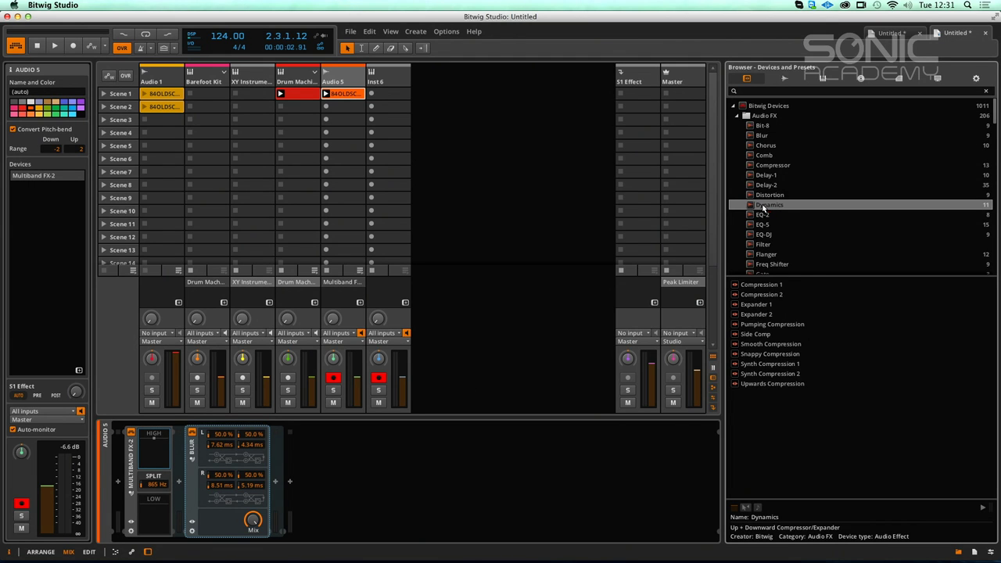
pyautogui.click(766, 195)
pyautogui.press('space')
pyautogui.click(150, 457)
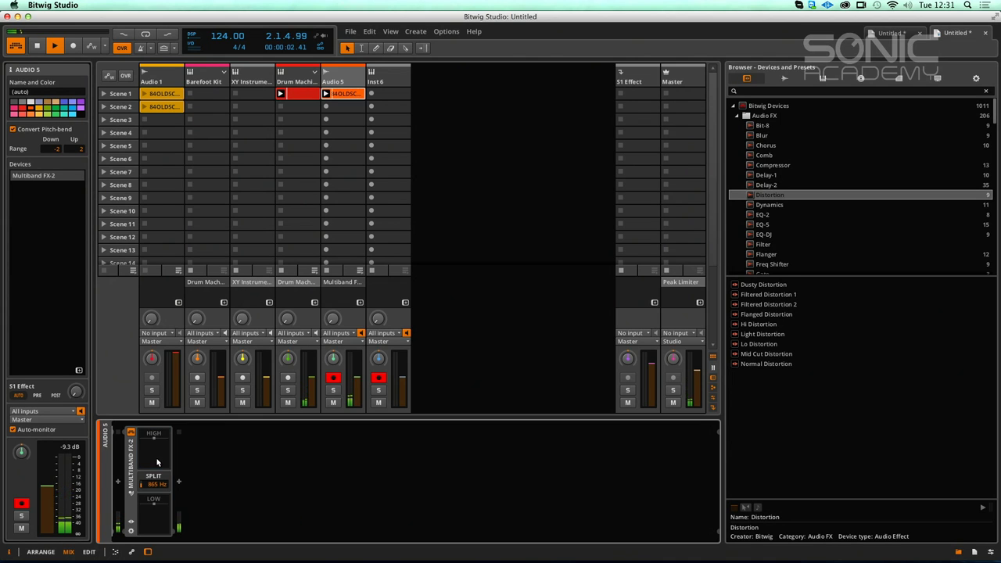
pyautogui.click(163, 455)
pyautogui.click(152, 509)
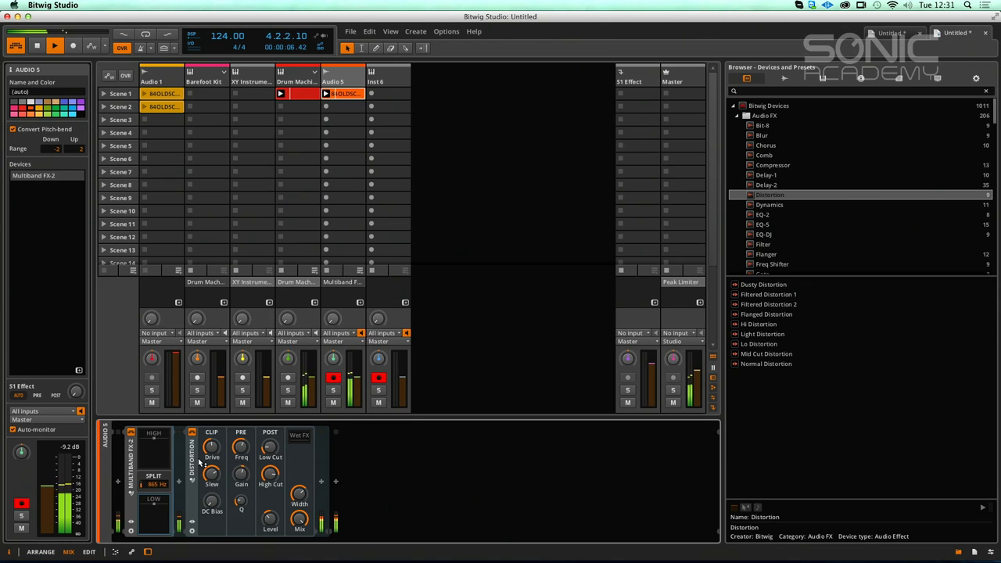
# Step: Set the Multiband FX-2 split frequency to 637 Hz and delete the Distortion device from the Low band
pyautogui.moveTo(162, 484); pyautogui.dragTo(153, 462)
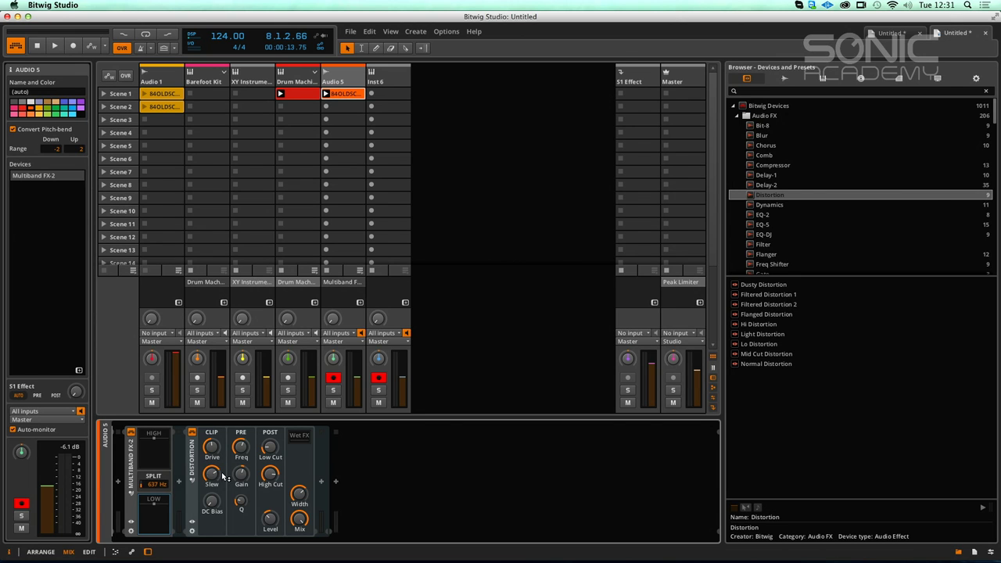
pyautogui.click(194, 482)
pyautogui.press('Delete')
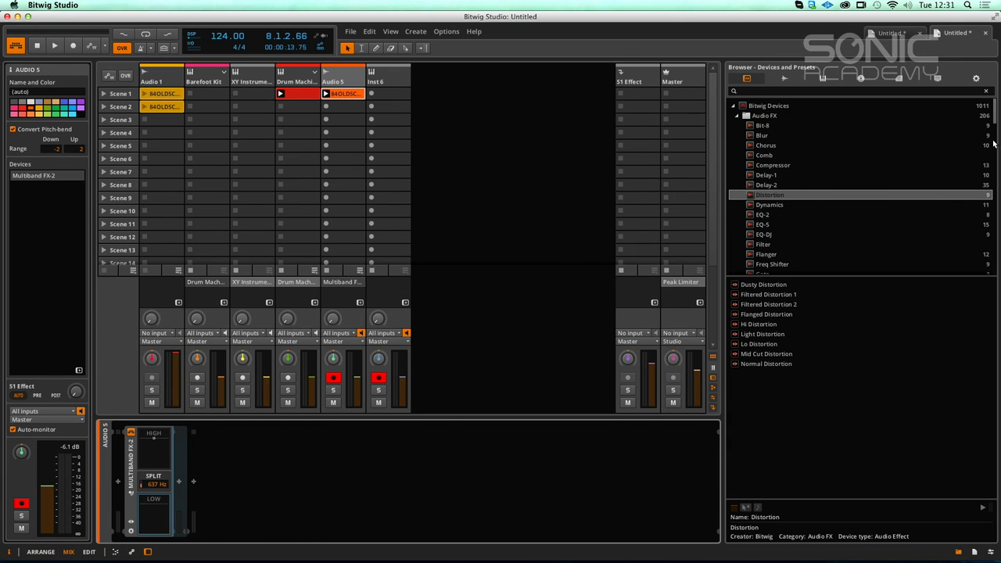
# Step: Insert the Tool device into the Low band and move it to the High band after Blur
pyautogui.moveTo(994, 121); pyautogui.dragTo(994, 147)
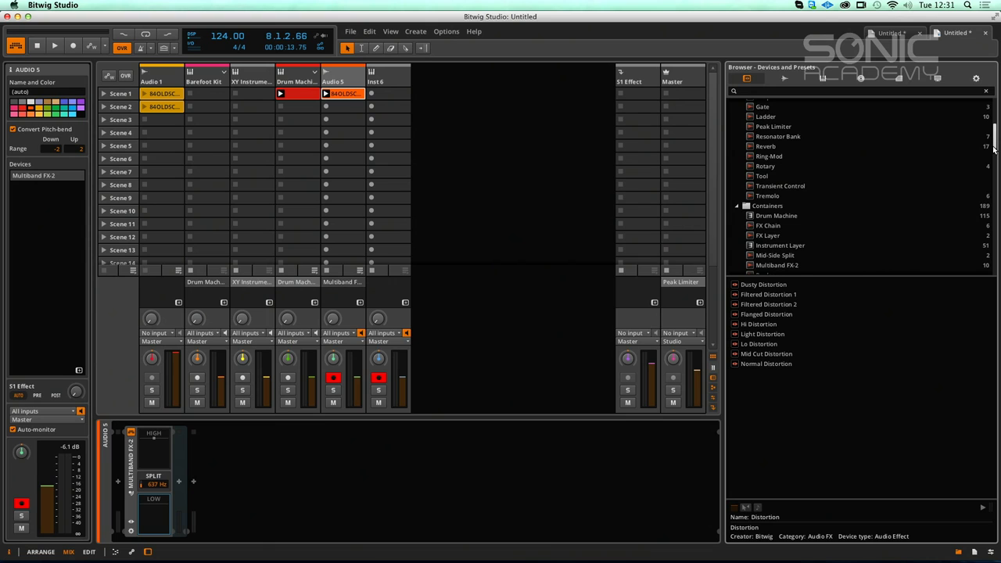
pyautogui.moveTo(762, 175); pyautogui.dragTo(159, 528)
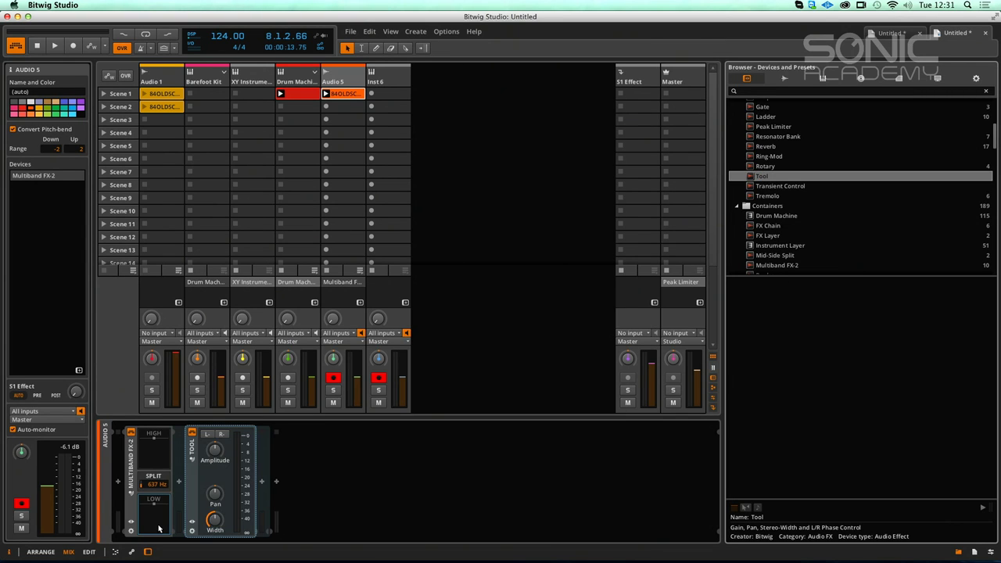
pyautogui.click(162, 466)
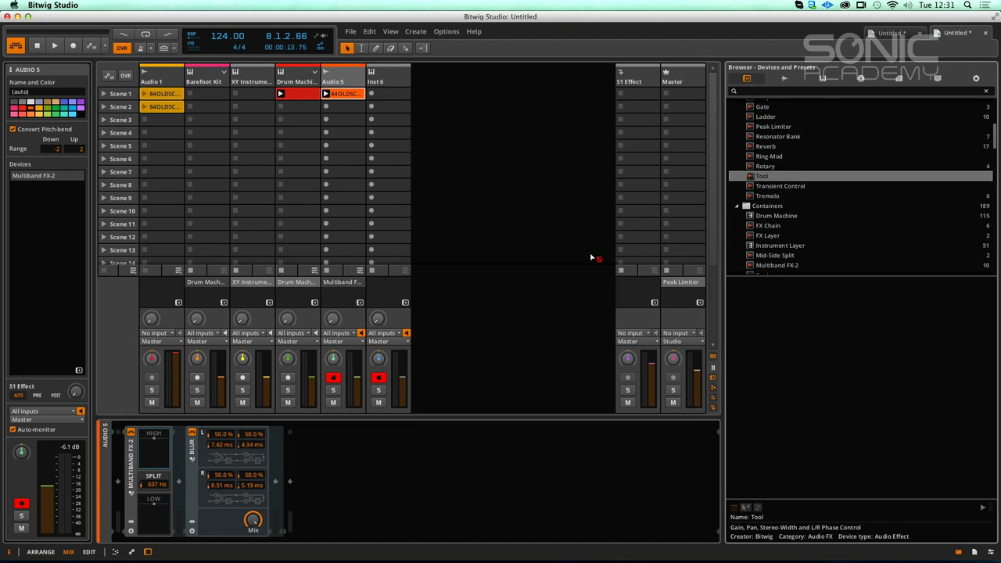
pyautogui.click(192, 459)
pyautogui.click(160, 451)
pyautogui.press('super+v')
# Step: Increase the stereo Width of the Tool device in the High band while auditioning the loop
pyautogui.click(311, 519)
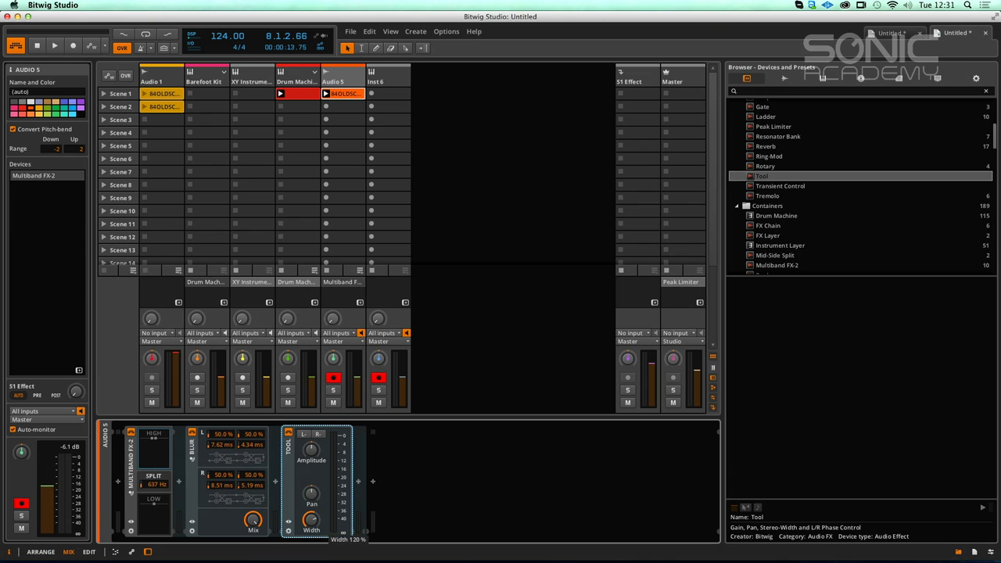
pyautogui.press('space')
pyautogui.moveTo(313, 519); pyautogui.dragTo(313, 497)
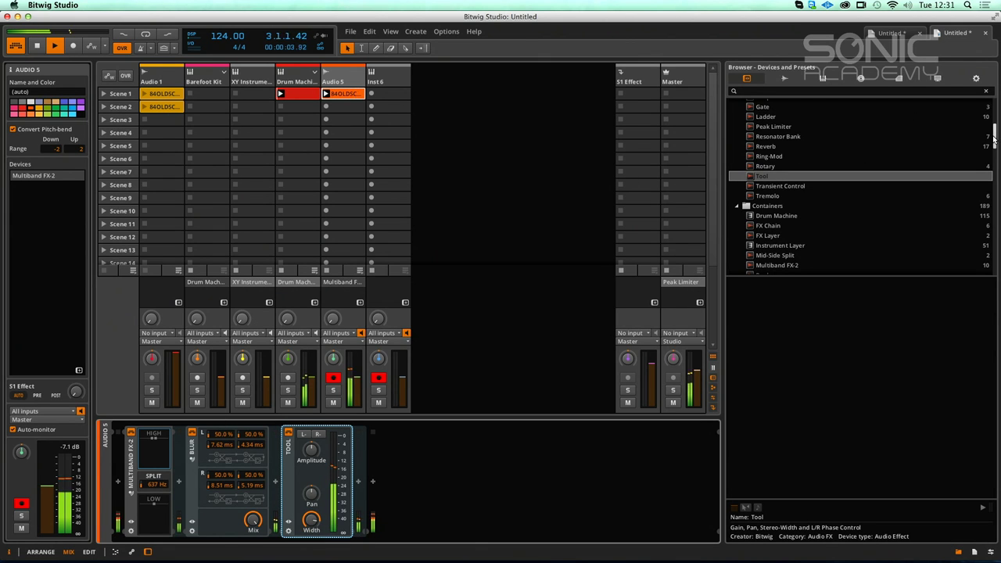
pyautogui.scroll(-4, 744, 218)
pyautogui.scroll(-10, 744, 218)
pyautogui.scroll(3, 818, 143)
pyautogui.moveTo(757, 137)
pyautogui.mouseDown()
pyautogui.moveTo(364, 456)
pyautogui.moveTo(250, 475)
pyautogui.moveTo(391, 475)
pyautogui.moveTo(754, 264)
pyautogui.moveTo(774, 135)
pyautogui.mouseUp()
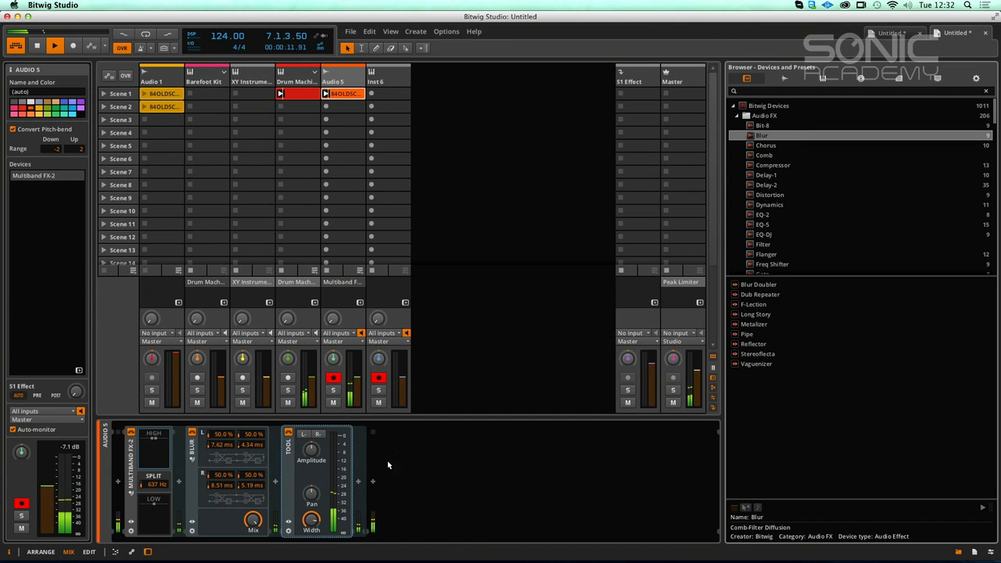
pyautogui.click(312, 519)
pyautogui.press('space')
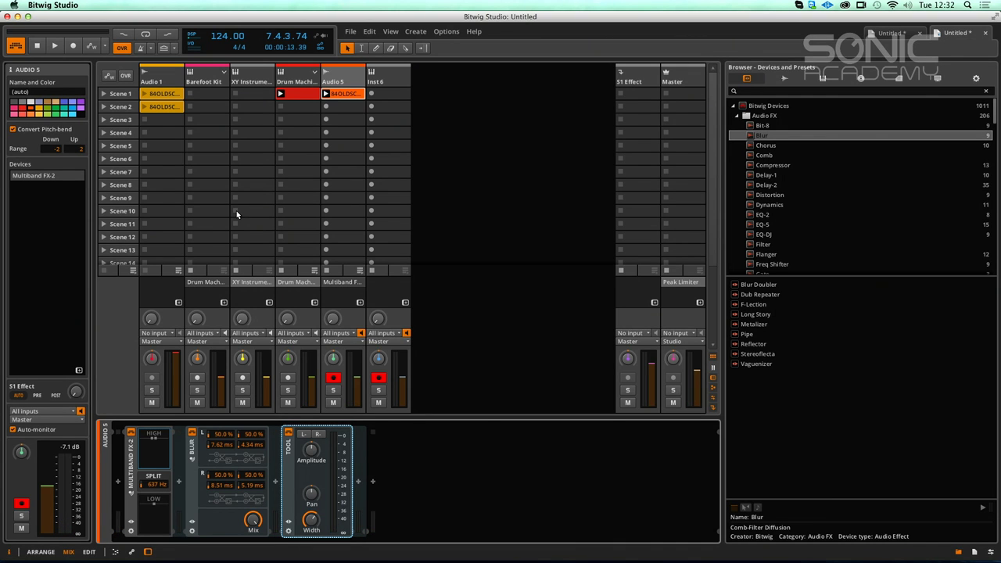
# Step: Delete the whole Multiband FX-2 container from the Audio 5 track
pyautogui.click(130, 480)
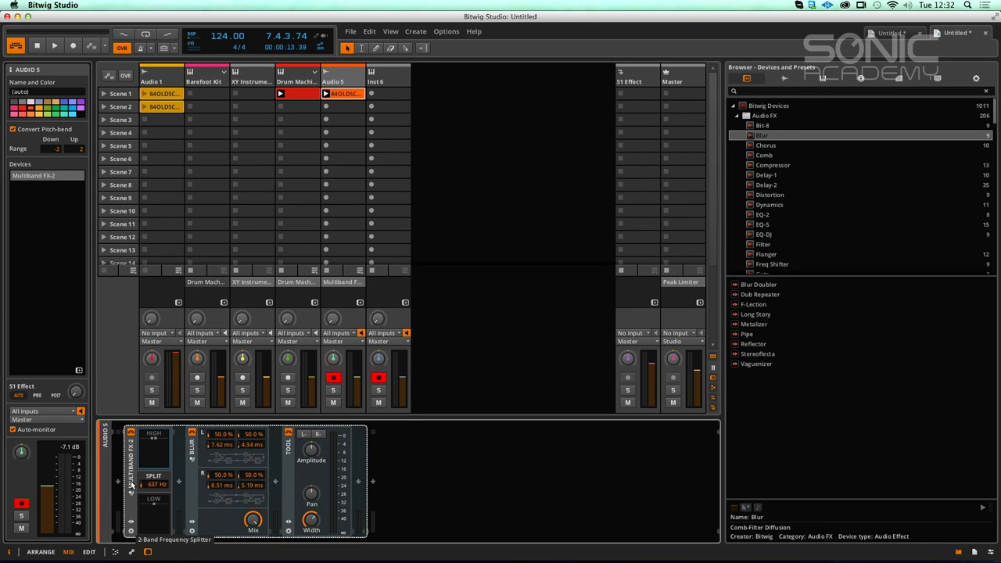
pyautogui.click(201, 467)
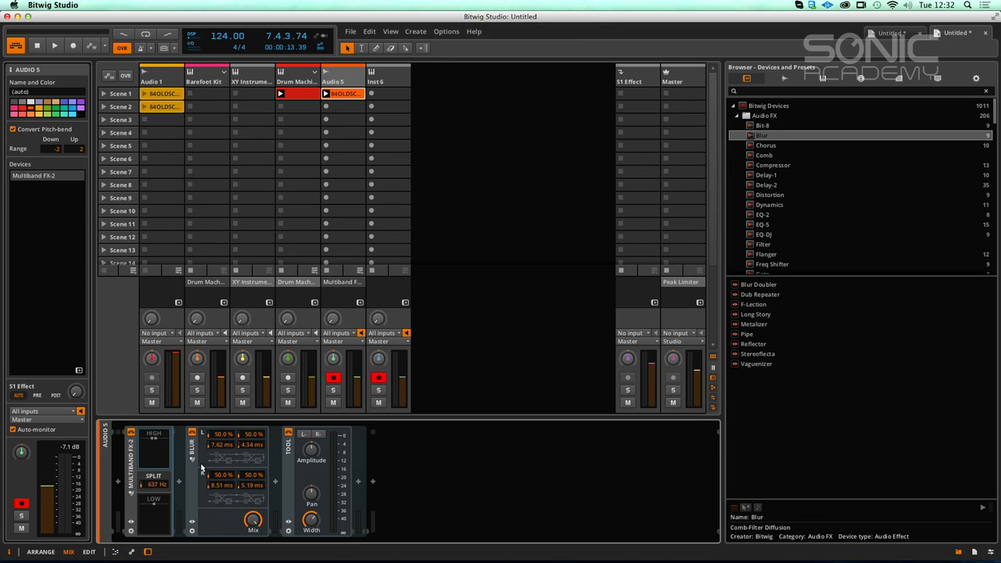
pyautogui.click(188, 471)
pyautogui.click(129, 468)
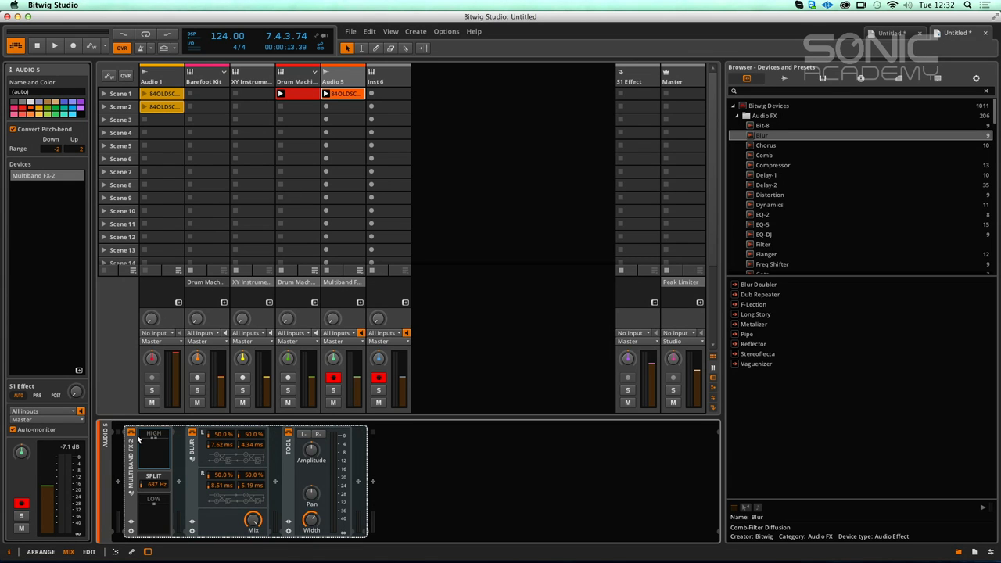
pyautogui.press('Delete')
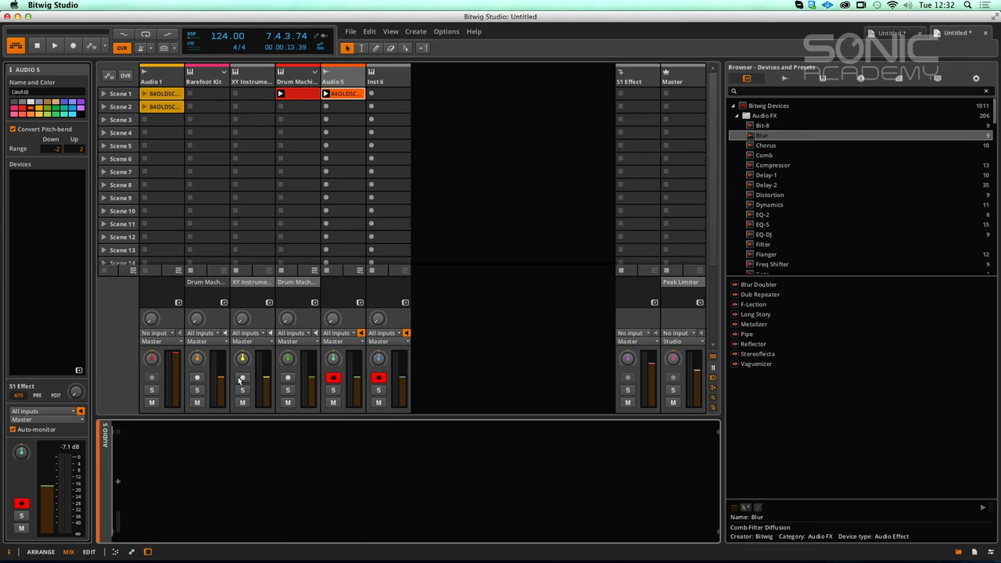
# Step: Try the Mid-Side Split container on the Audio 5 track, opening its Mid chain, and delete the device
pyautogui.click(735, 116)
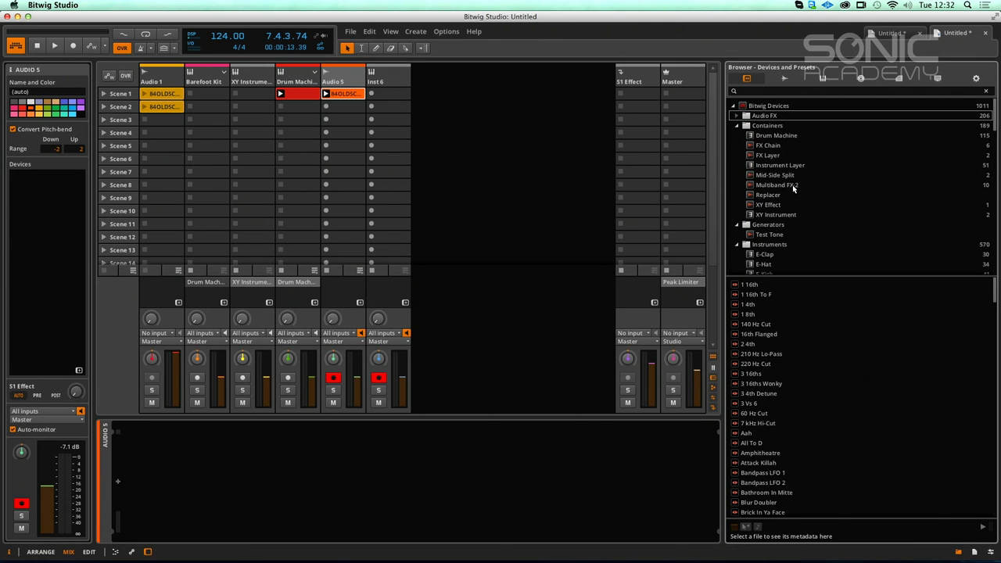
pyautogui.moveTo(775, 175); pyautogui.dragTo(297, 454)
pyautogui.click(158, 444)
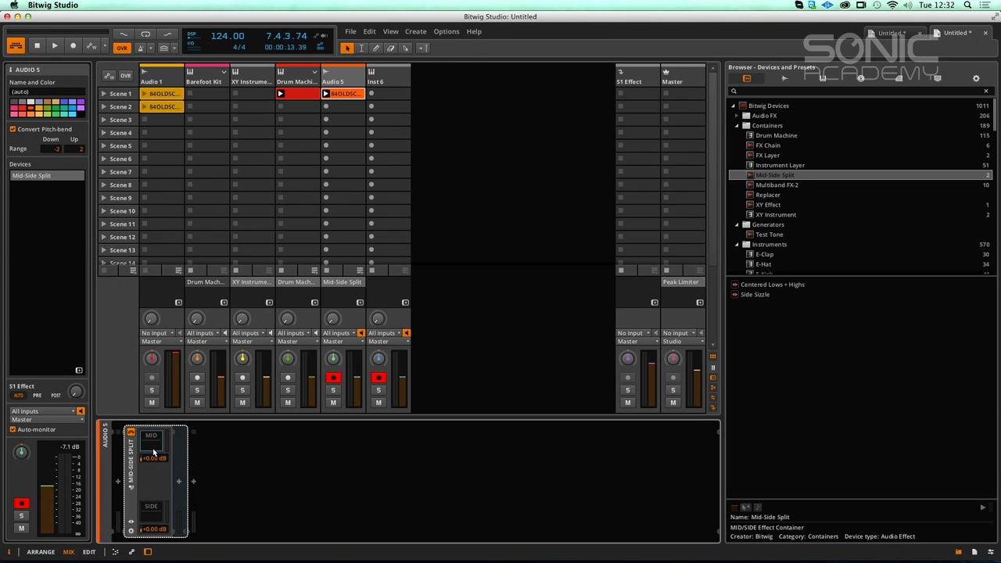
pyautogui.press('Delete')
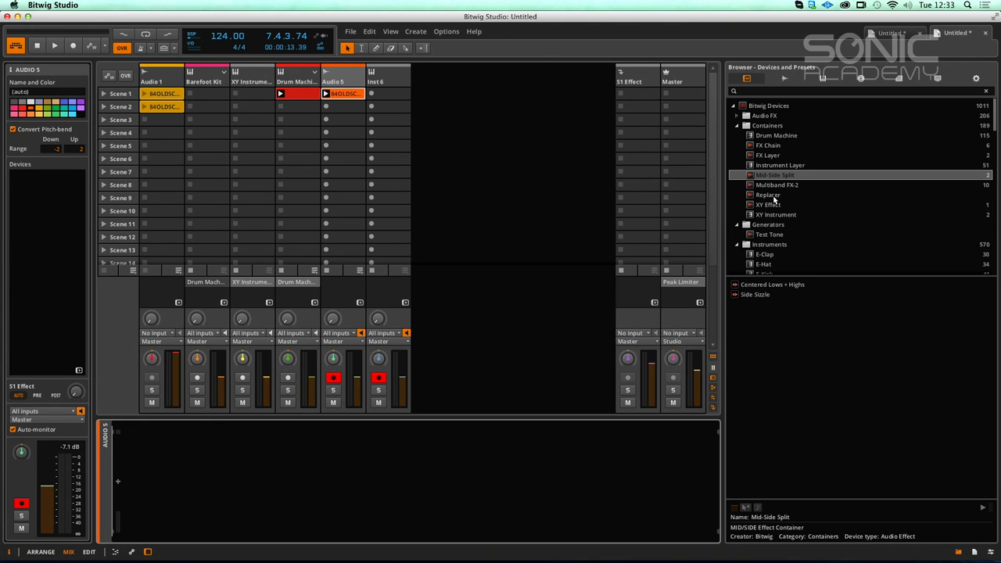
# Step: Load the Replacer container onto Audio 5 with its band-pass filter enabled and nest E-Kick as its generator instrument
pyautogui.moveTo(772, 197); pyautogui.dragTo(331, 140)
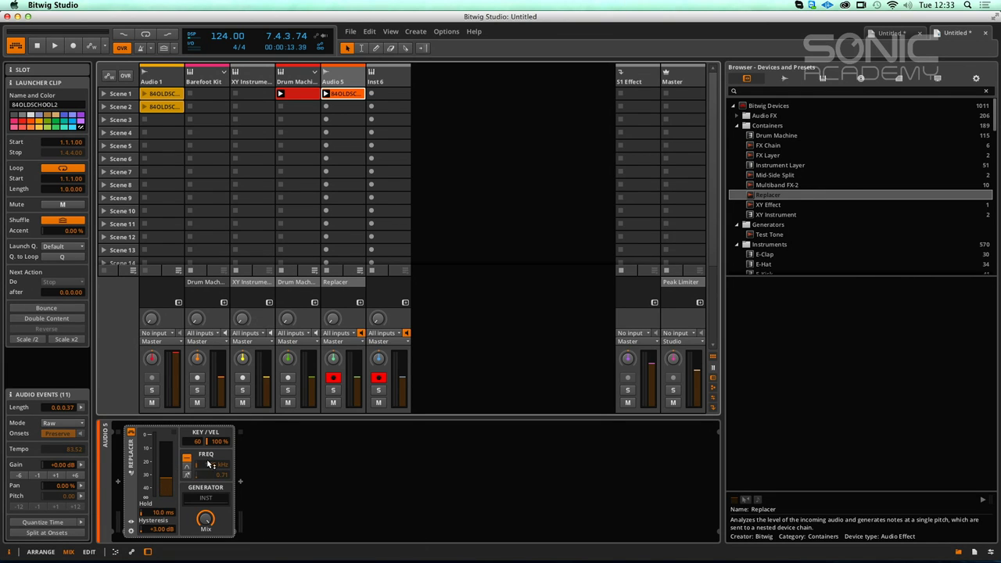
pyautogui.click(186, 468)
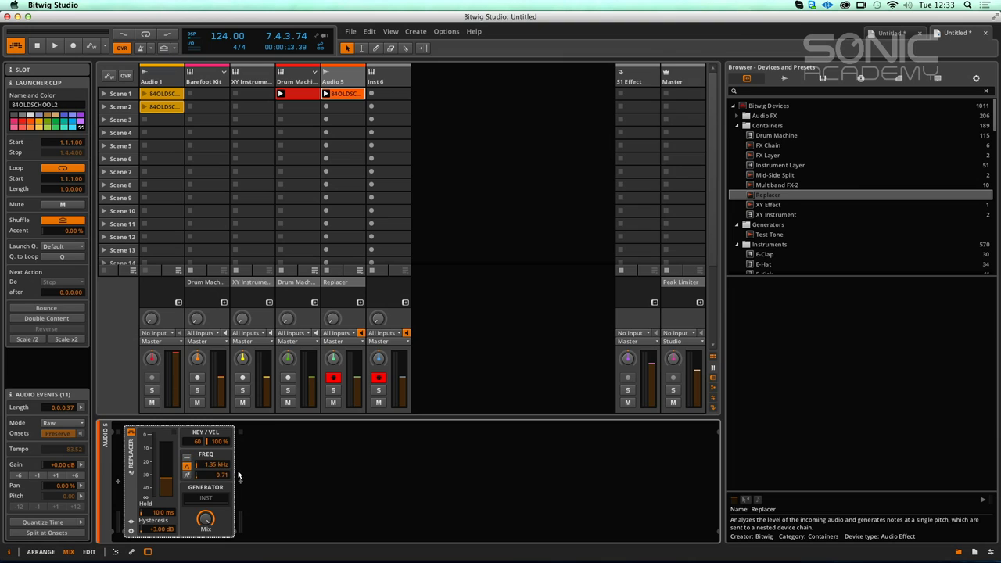
pyautogui.moveTo(213, 464); pyautogui.dragTo(213, 472)
pyautogui.moveTo(770, 273); pyautogui.dragTo(235, 473)
# Step: Solo Audio 5 during playback, tuning the Replacer's detection frequency to 43.7 Hz and raising its trigger threshold
pyautogui.press('space')
pyautogui.click(334, 391)
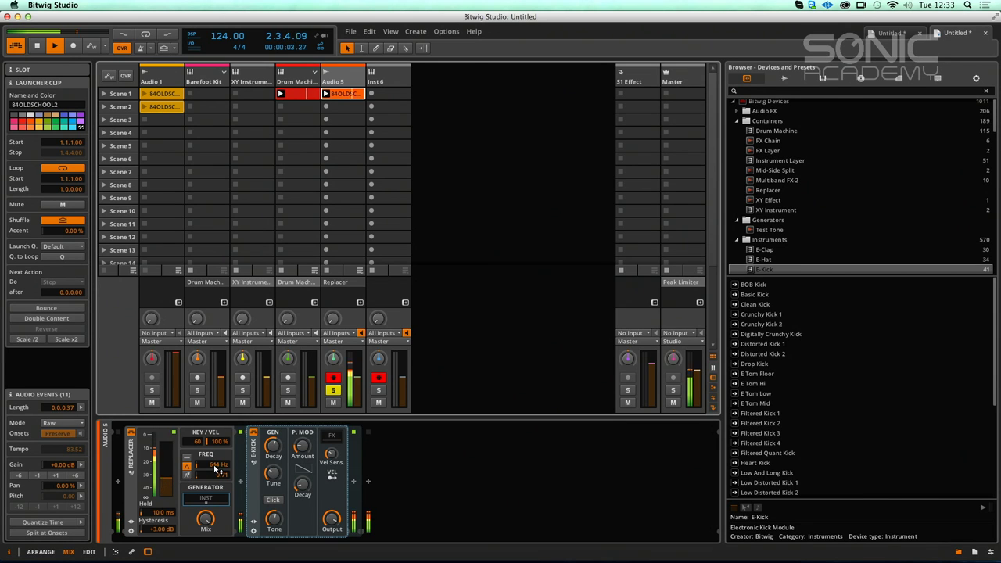
pyautogui.moveTo(215, 466); pyautogui.dragTo(215, 512)
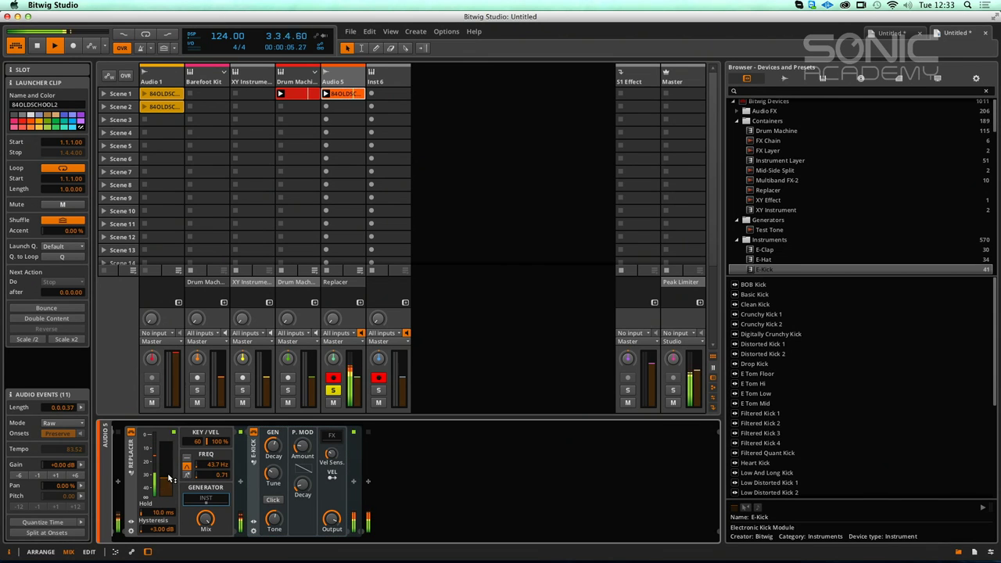
pyautogui.moveTo(166, 478); pyautogui.dragTo(168, 468)
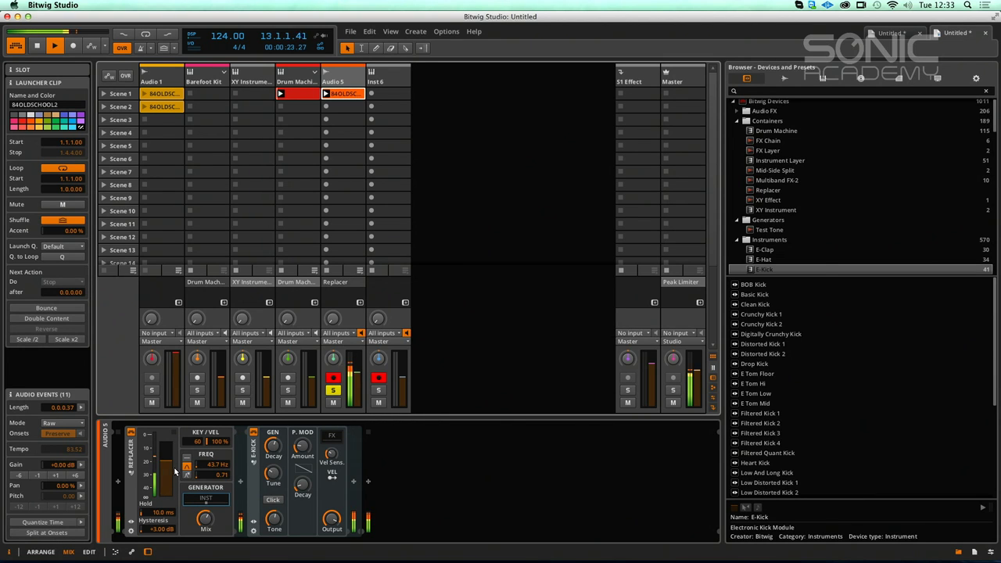
# Step: Retune the Replacer's detection filter to 91.7 Hz with a Q of 100.00 and lower its trigger threshold during playback
pyautogui.moveTo(213, 465); pyautogui.dragTo(214, 446)
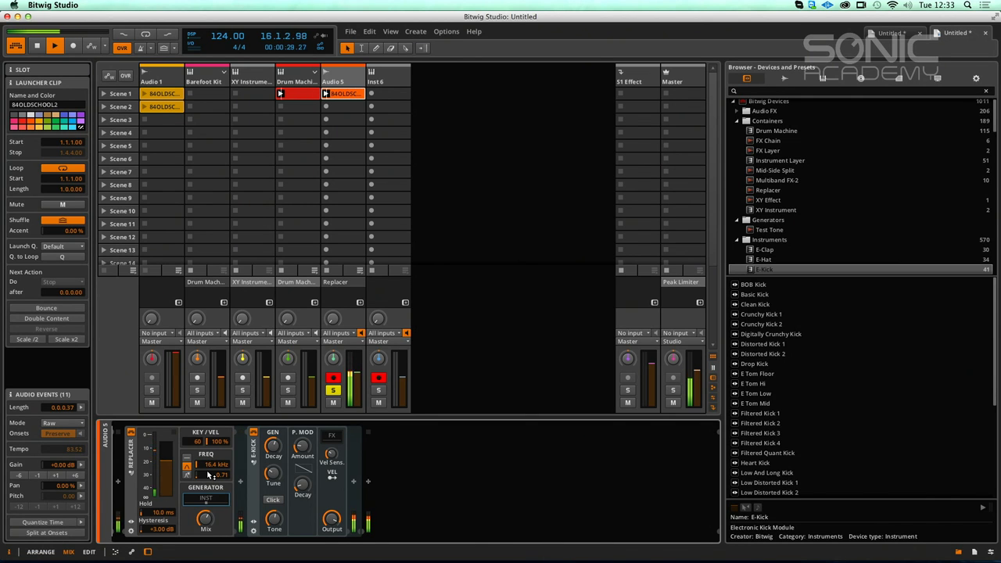
pyautogui.moveTo(209, 476)
pyautogui.mouseDown()
pyautogui.moveTo(210, 489)
pyautogui.moveTo(166, 478)
pyautogui.mouseUp()
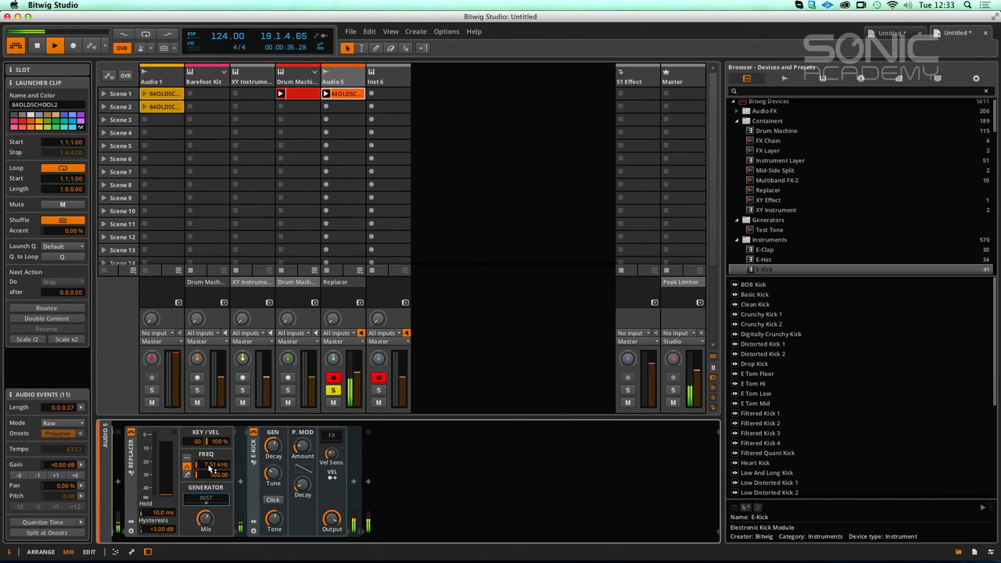
pyautogui.moveTo(209, 466); pyautogui.dragTo(209, 547)
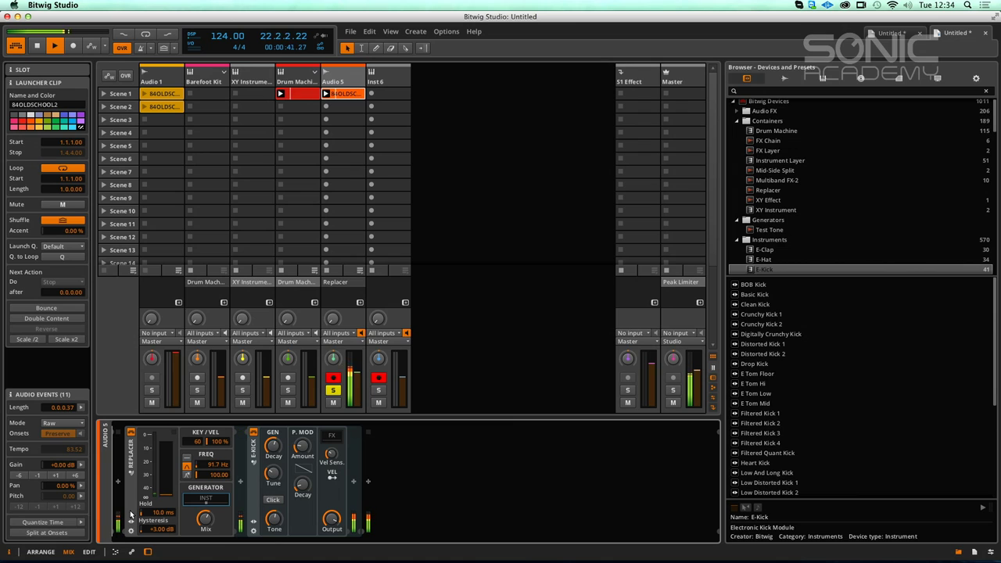
pyautogui.press('space')
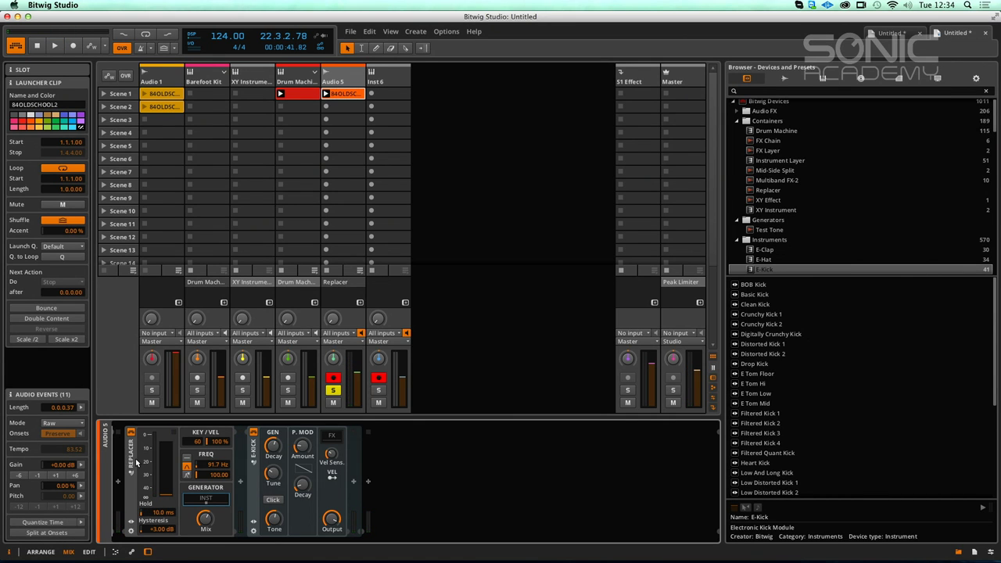
# Step: Delete the Replacer from Audio 5 and load the XY Instrument and XY Effect containers in its place
pyautogui.click(133, 463)
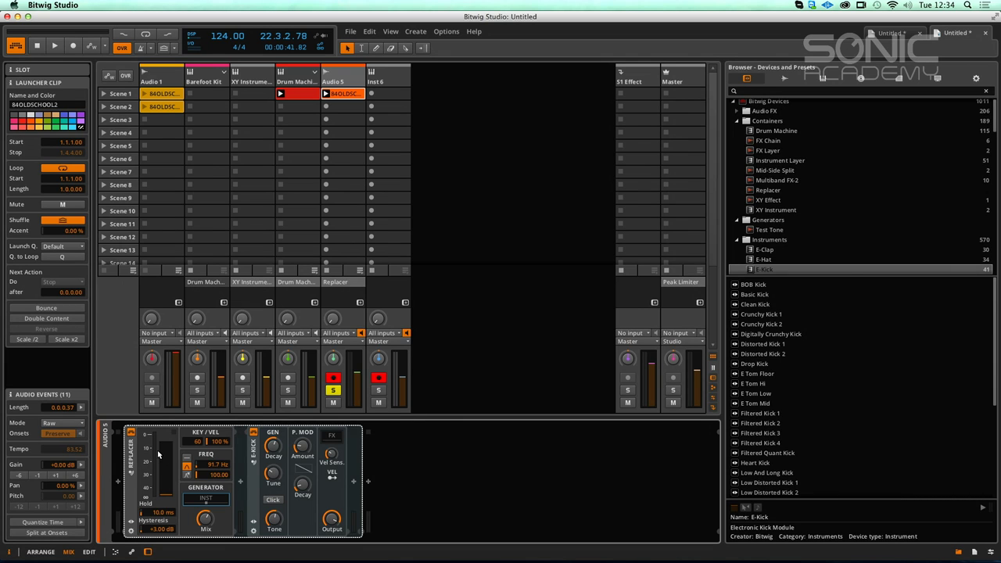
pyautogui.press('Delete')
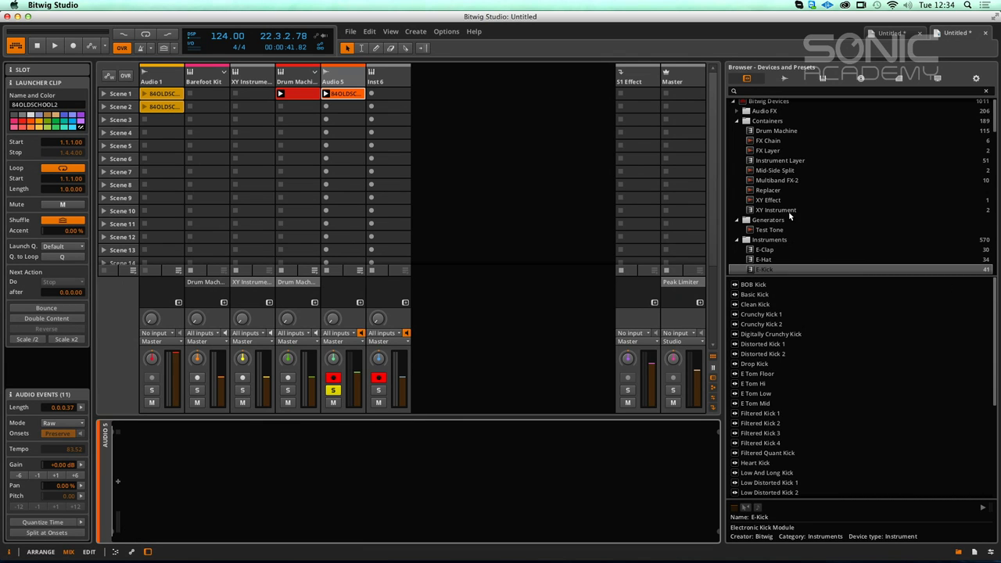
pyautogui.click(782, 211)
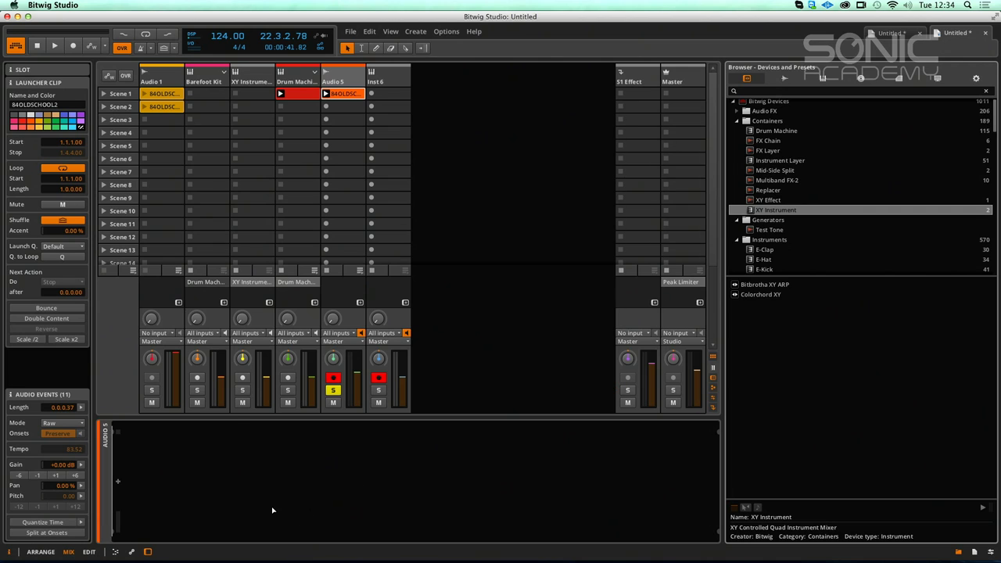
pyautogui.moveTo(273, 509); pyautogui.dragTo(268, 504)
pyautogui.moveTo(756, 200); pyautogui.dragTo(299, 516)
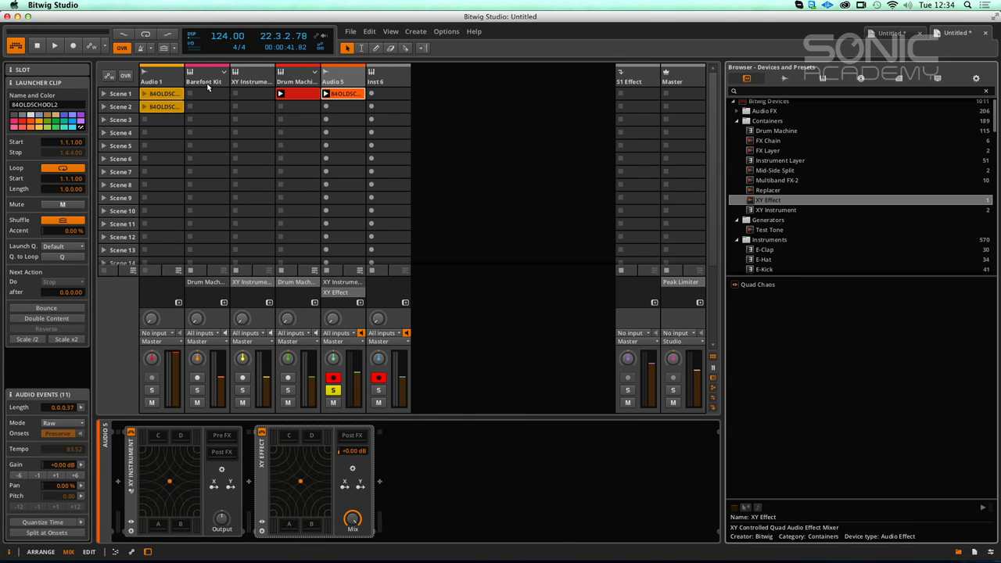
# Step: Solo the XY Instrument track and open slot D of its XY Instrument to show the nested Polysynth
pyautogui.click(243, 81)
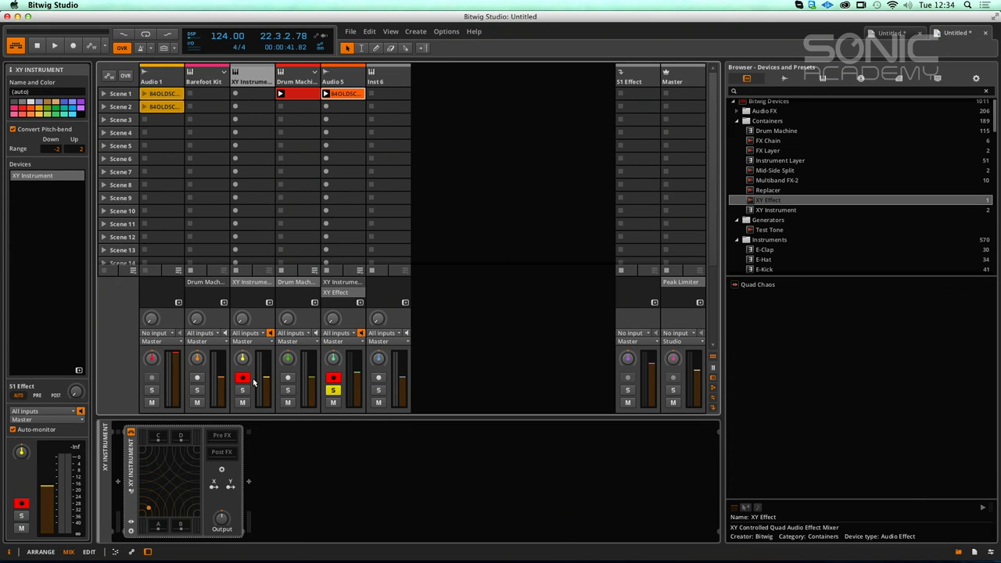
pyautogui.click(243, 390)
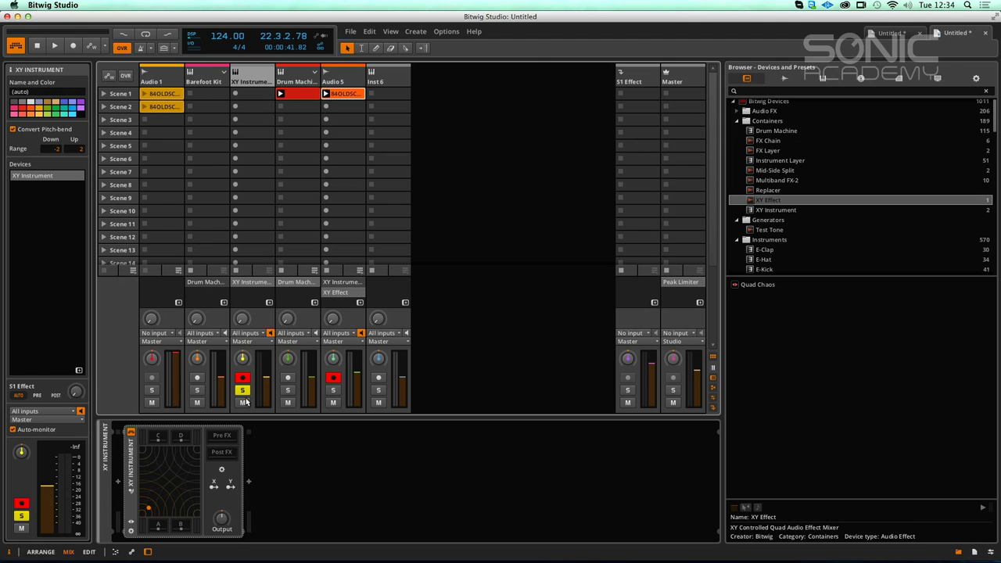
pyautogui.click(161, 433)
pyautogui.click(163, 437)
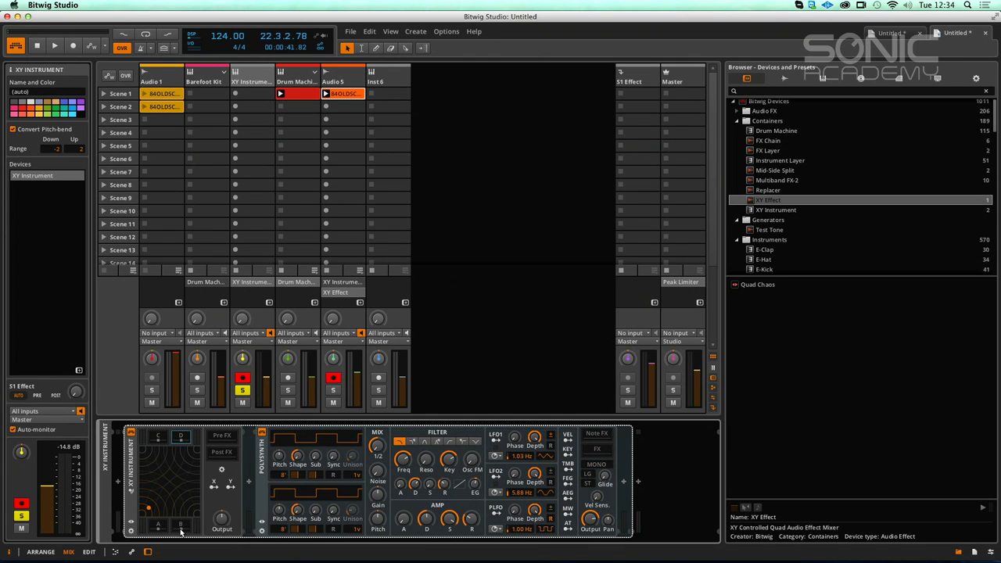
# Step: Inspect the Polysynths nested in slots A, C and D of the XY Instrument
pyautogui.click(160, 528)
pyautogui.click(155, 437)
pyautogui.click(179, 437)
pyautogui.click(157, 524)
# Step: Blend the XY Instrument's synths by moving its XY point across C and D, checking the slots, and settling it below the pad's centre
pyautogui.moveTo(150, 508); pyautogui.dragTo(164, 448)
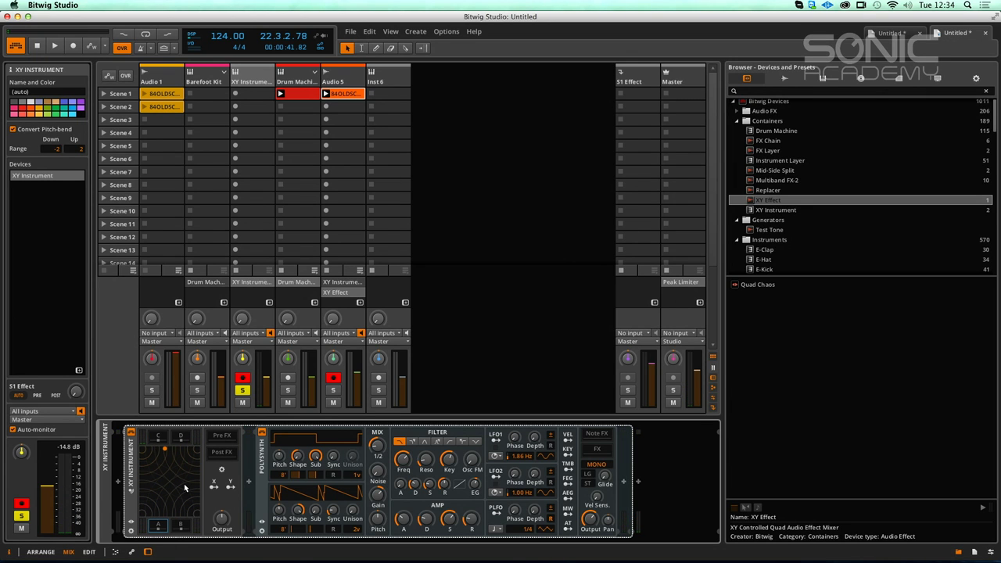
pyautogui.moveTo(165, 449)
pyautogui.mouseDown()
pyautogui.moveTo(137, 479)
pyautogui.moveTo(184, 509)
pyautogui.moveTo(175, 458)
pyautogui.moveTo(194, 520)
pyautogui.moveTo(154, 464)
pyautogui.moveTo(184, 449)
pyautogui.mouseUp()
pyautogui.click(159, 437)
pyautogui.click(180, 437)
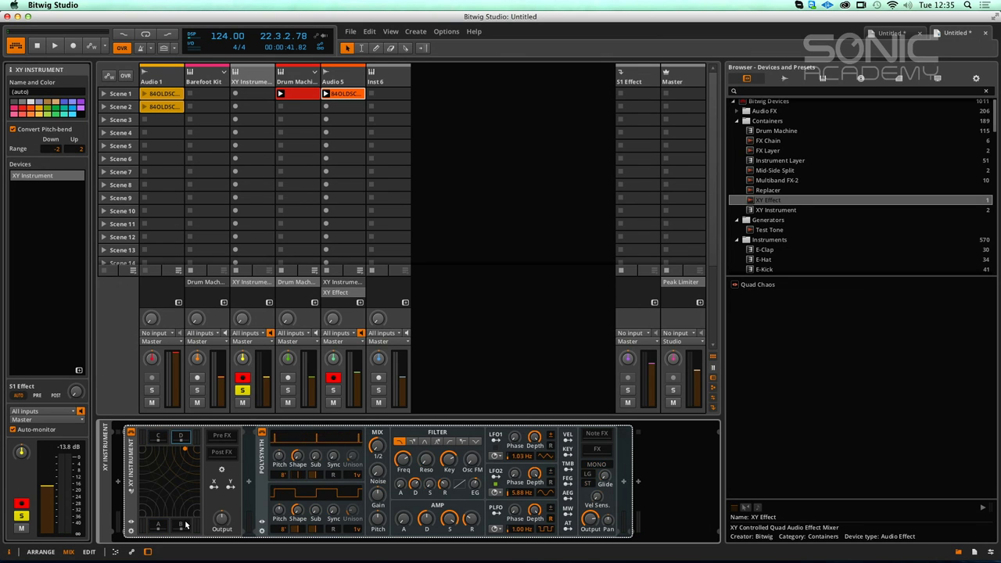
pyautogui.click(163, 524)
pyautogui.click(162, 437)
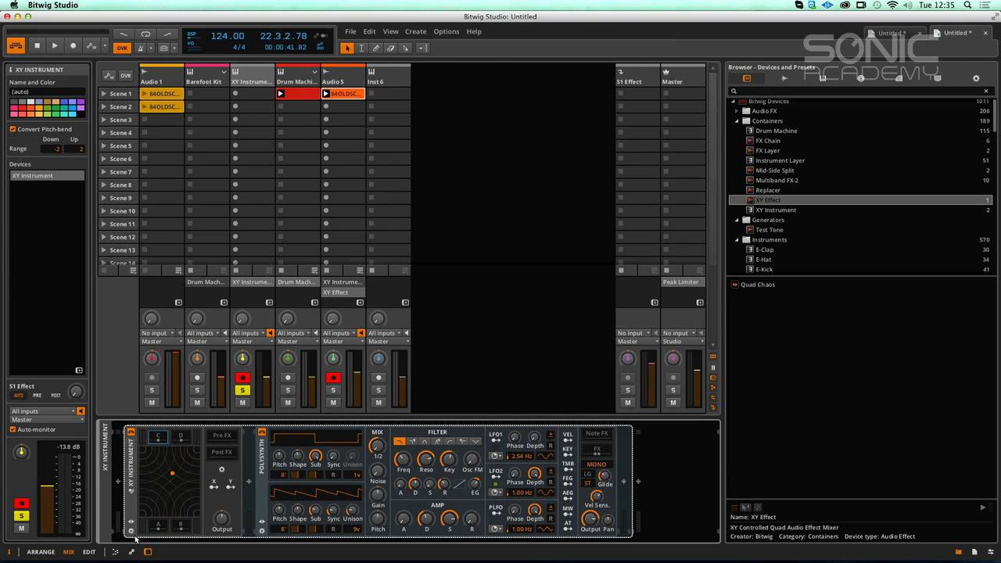
pyautogui.moveTo(185, 449); pyautogui.dragTo(161, 498)
# Step: Collapse the Containers, Generators, Instruments and Modulators folders in the device browser, keeping Note FX expanded
pyautogui.click(736, 122)
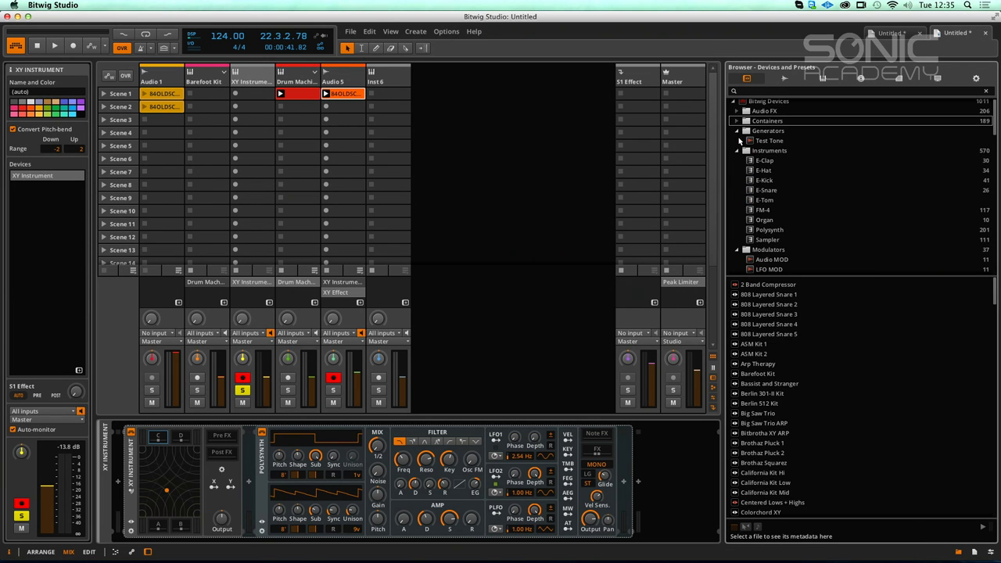
pyautogui.click(735, 151)
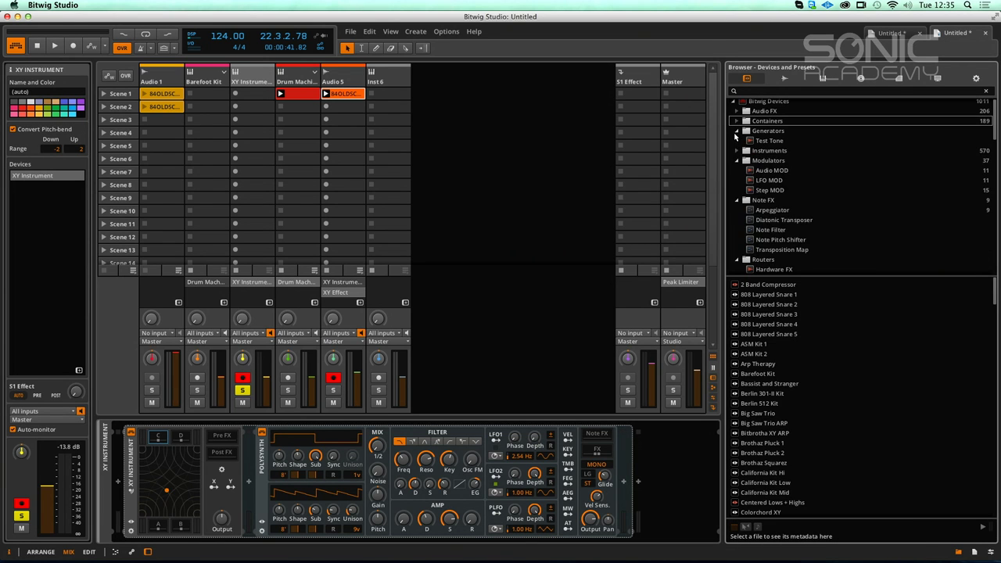
pyautogui.click(736, 131)
pyautogui.click(737, 151)
pyautogui.click(737, 161)
pyautogui.click(737, 161)
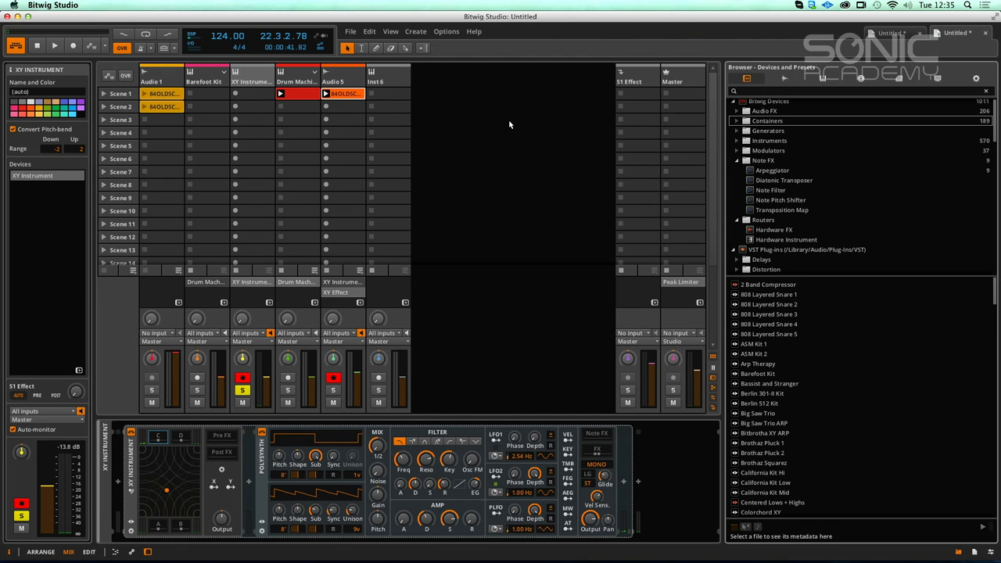
# Step: Add the Arpeggiator from Note FX on a new track and change its note pattern to upward
pyautogui.click(773, 170)
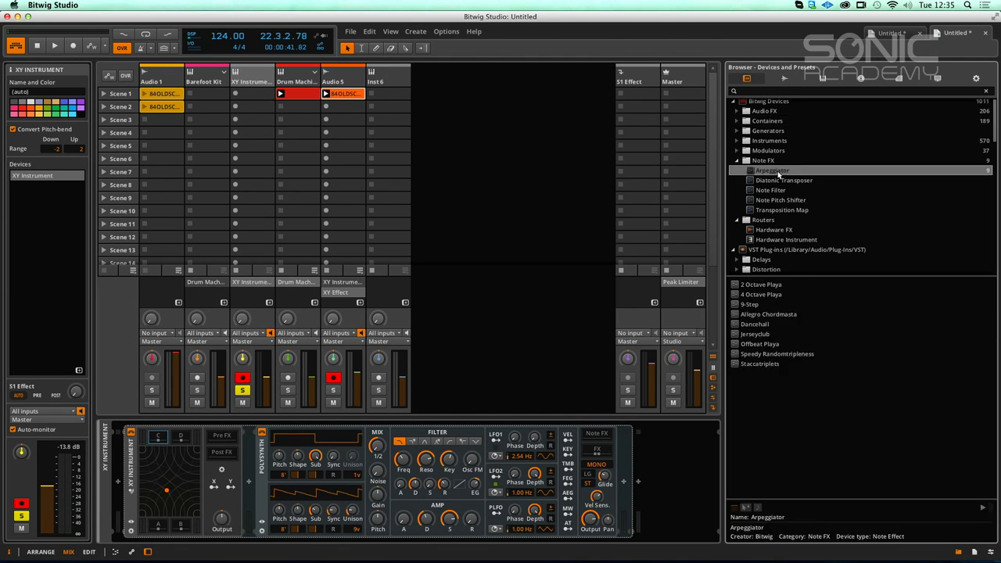
pyautogui.click(778, 180)
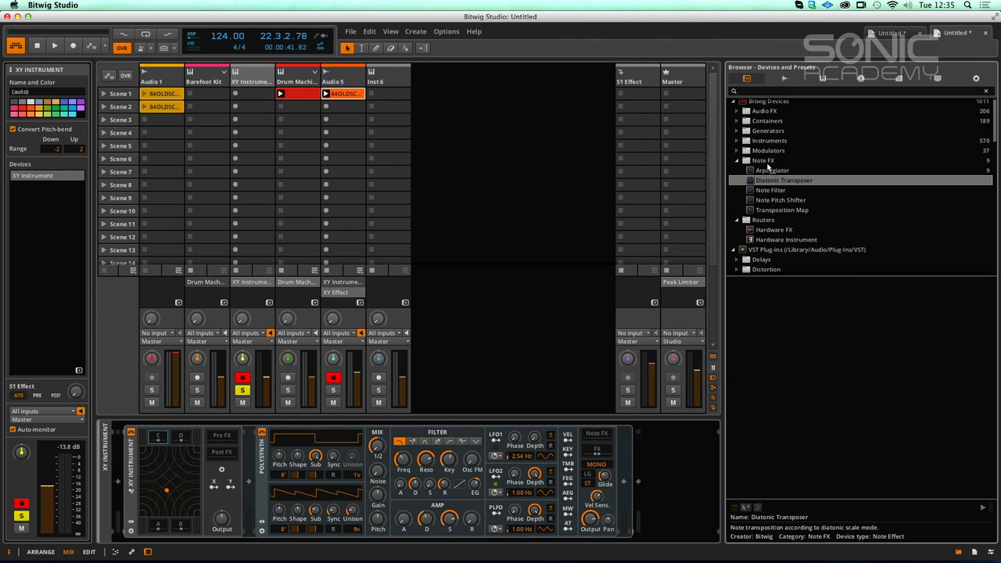
pyautogui.moveTo(771, 171); pyautogui.dragTo(453, 100)
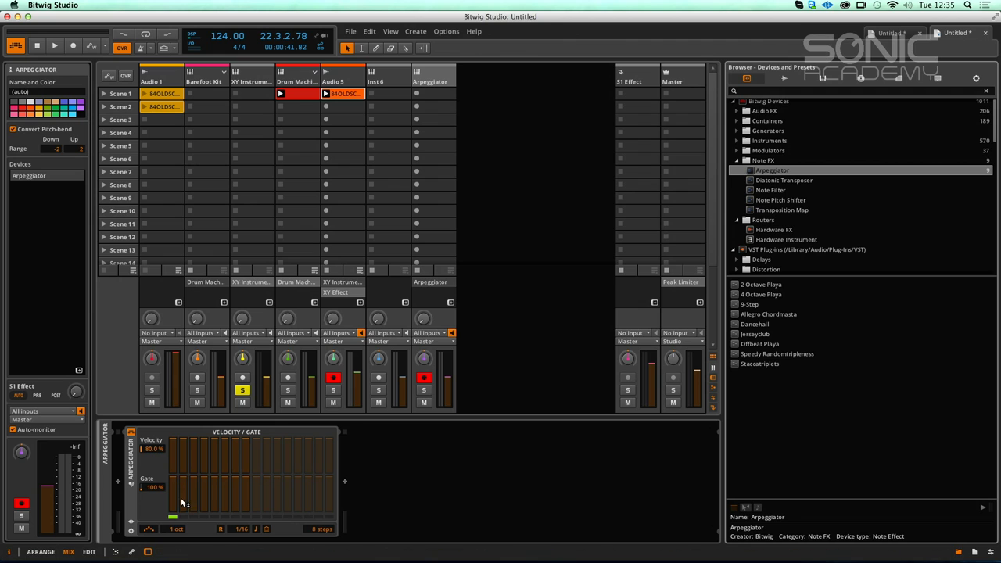
pyautogui.click(155, 530)
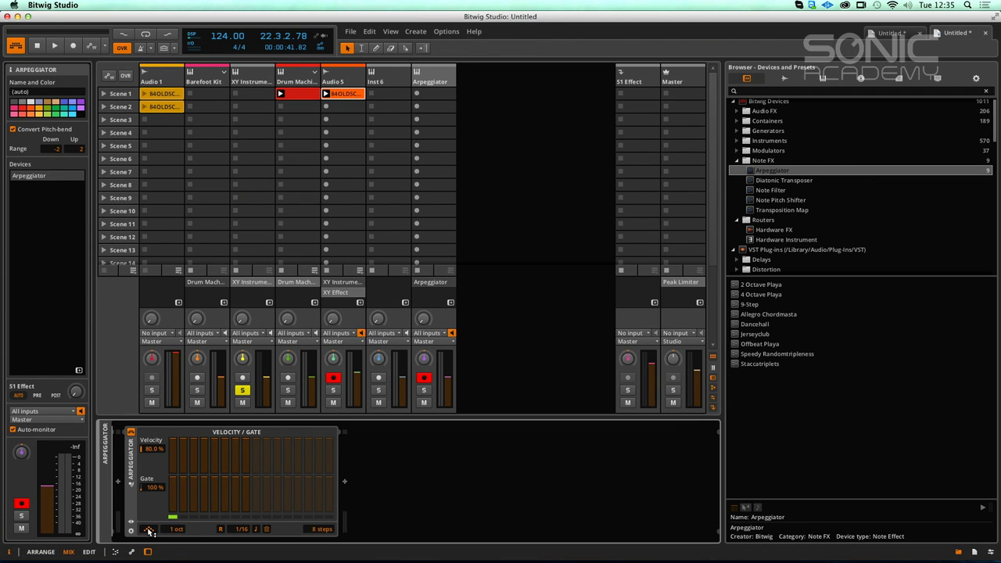
pyautogui.moveTo(148, 530); pyautogui.dragTo(148, 513)
# Step: Enlarge the browser's device list and tidy its folders, collapsing Synths and Note FX and expanding Instruments
pyautogui.moveTo(997, 129); pyautogui.dragTo(996, 230)
pyautogui.scroll(10, 989, 141)
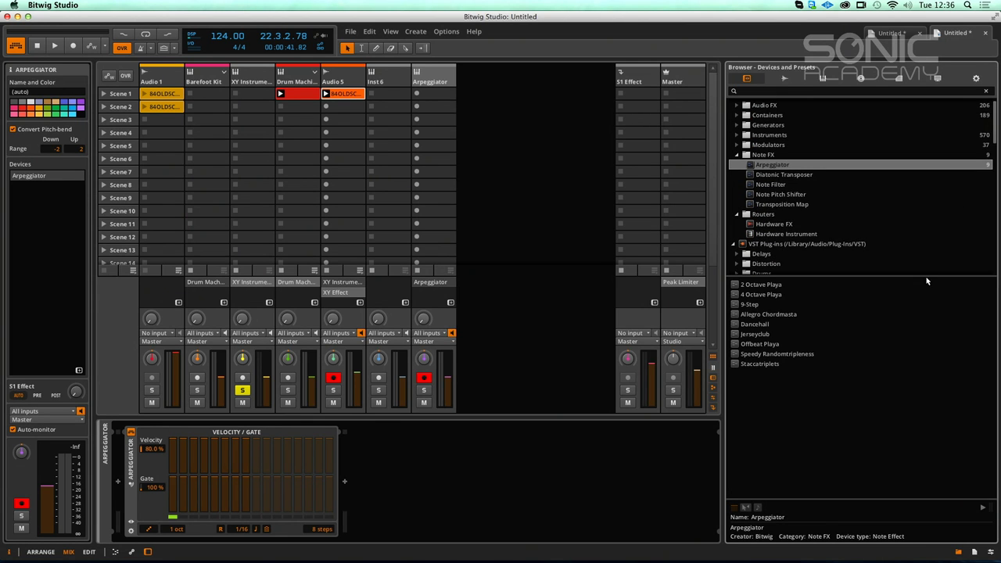
pyautogui.moveTo(926, 275); pyautogui.dragTo(926, 501)
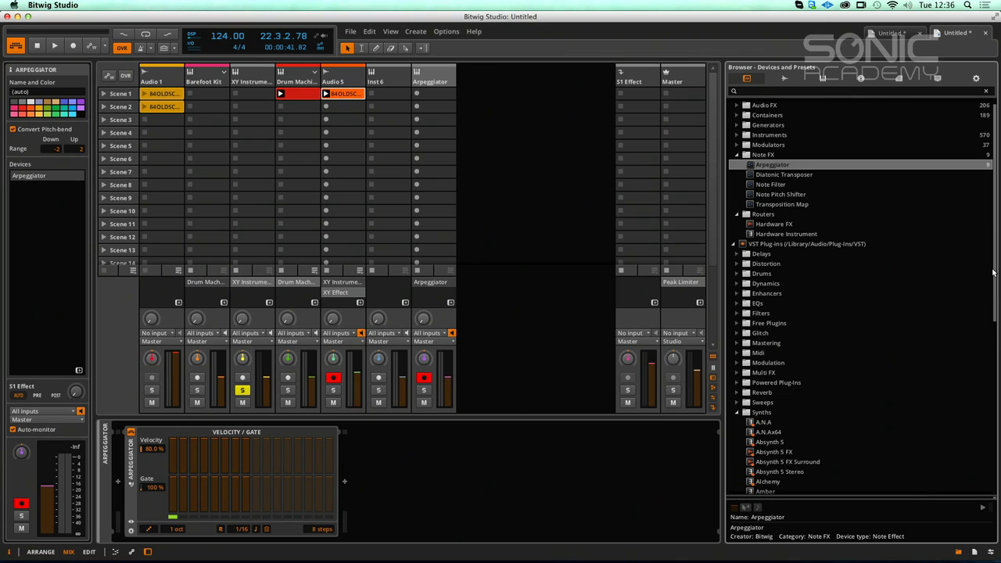
pyautogui.scroll(-10, 994, 268)
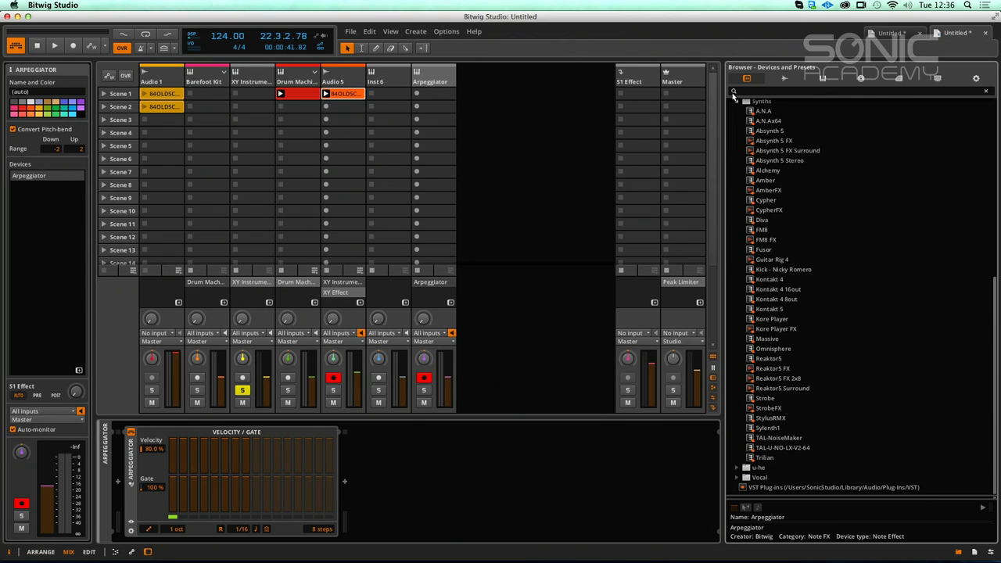
pyautogui.click(736, 102)
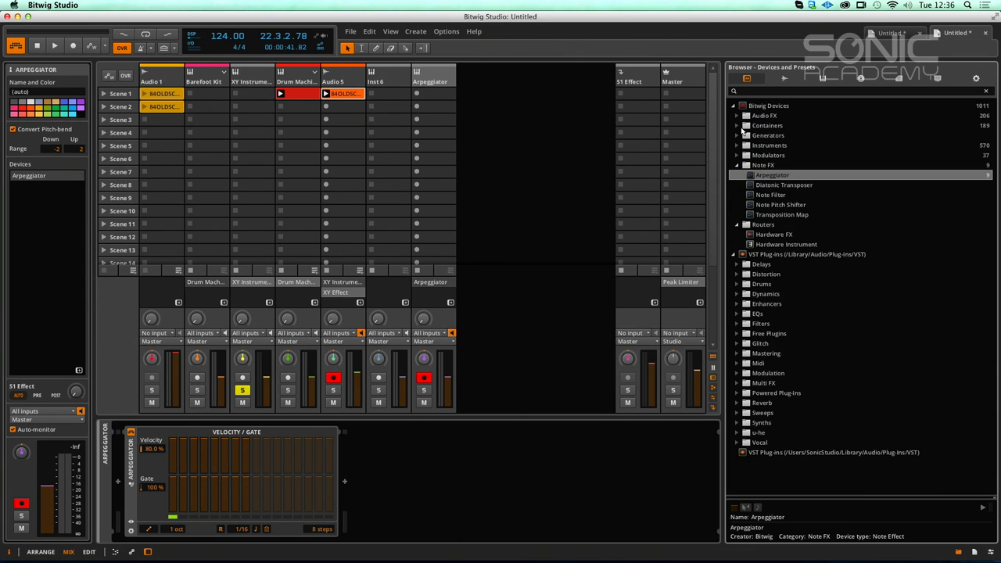
pyautogui.click(737, 165)
pyautogui.click(737, 145)
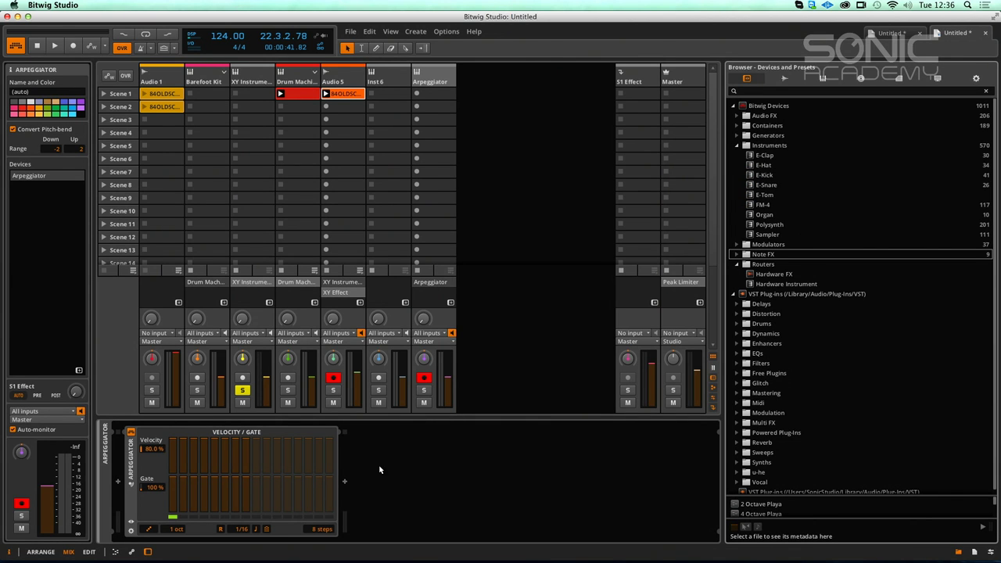
# Step: Insert a Polysynth after the Arpeggiator and unsolo the XY Instrument track
pyautogui.doubleClick(414, 450)
pyautogui.press('Up')
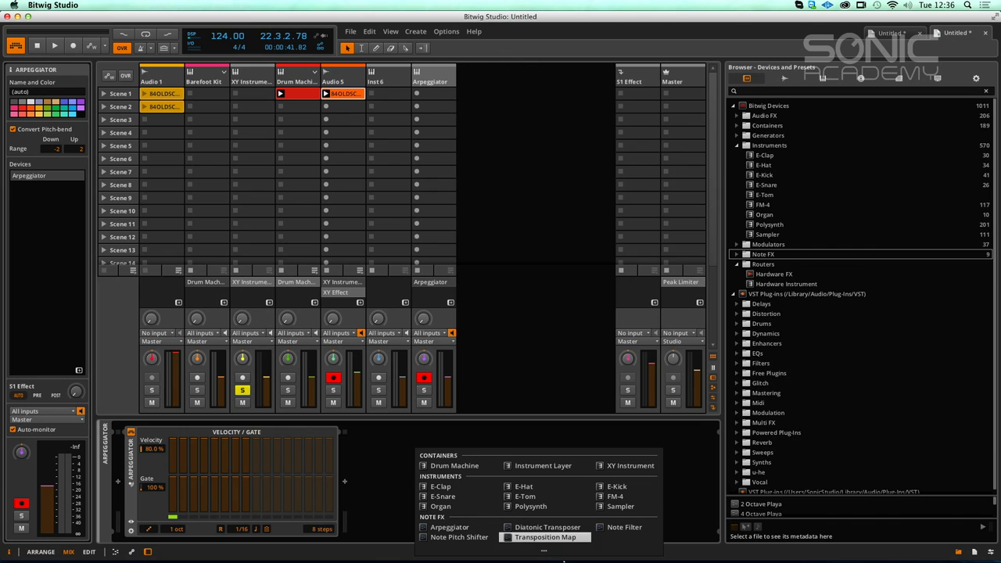
pyautogui.click(543, 552)
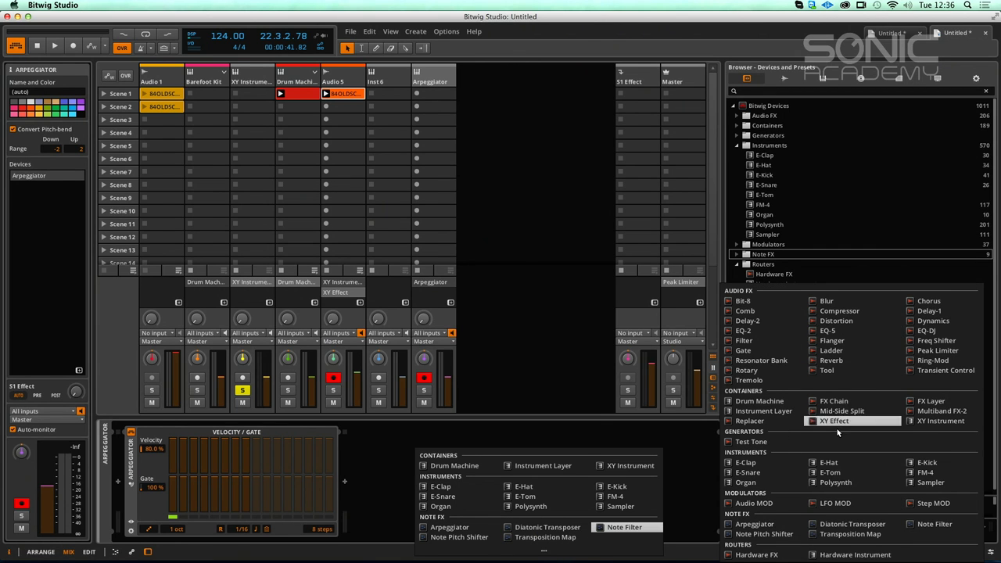
pyautogui.click(833, 483)
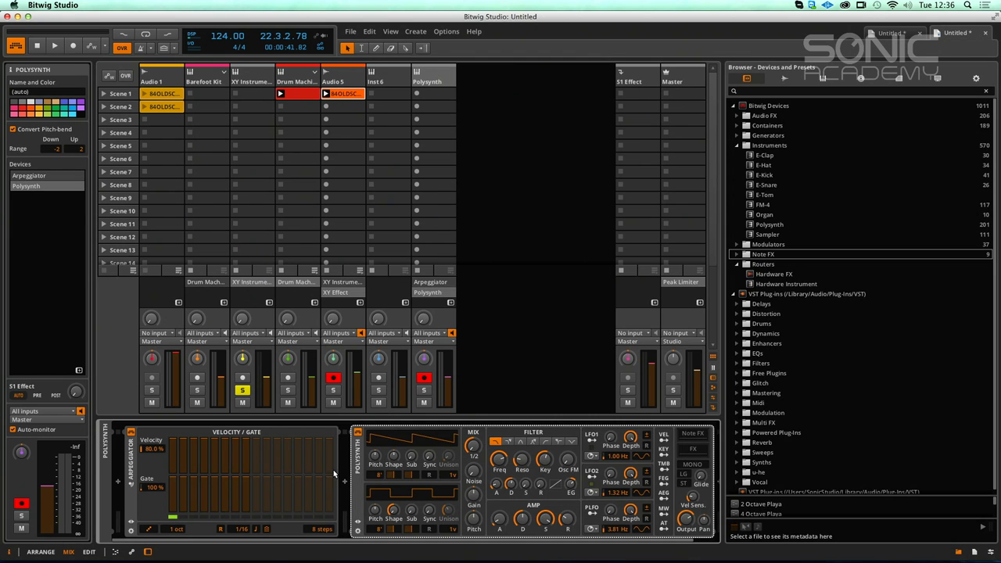
pyautogui.click(242, 395)
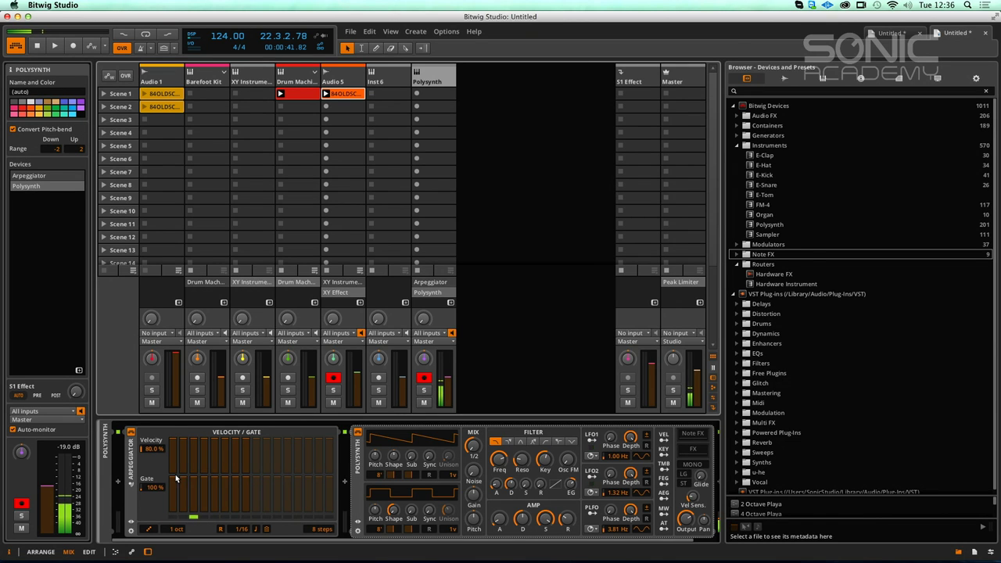
# Step: Shorten the Arpeggiator's gate lengths to varying amounts across its eight steps while notes play
pyautogui.moveTo(176, 475)
pyautogui.mouseDown()
pyautogui.moveTo(176, 512)
pyautogui.moveTo(175, 476)
pyautogui.moveTo(220, 510)
pyautogui.moveTo(221, 474)
pyautogui.moveTo(192, 496)
pyautogui.moveTo(175, 495)
pyautogui.mouseUp()
pyautogui.click(186, 492)
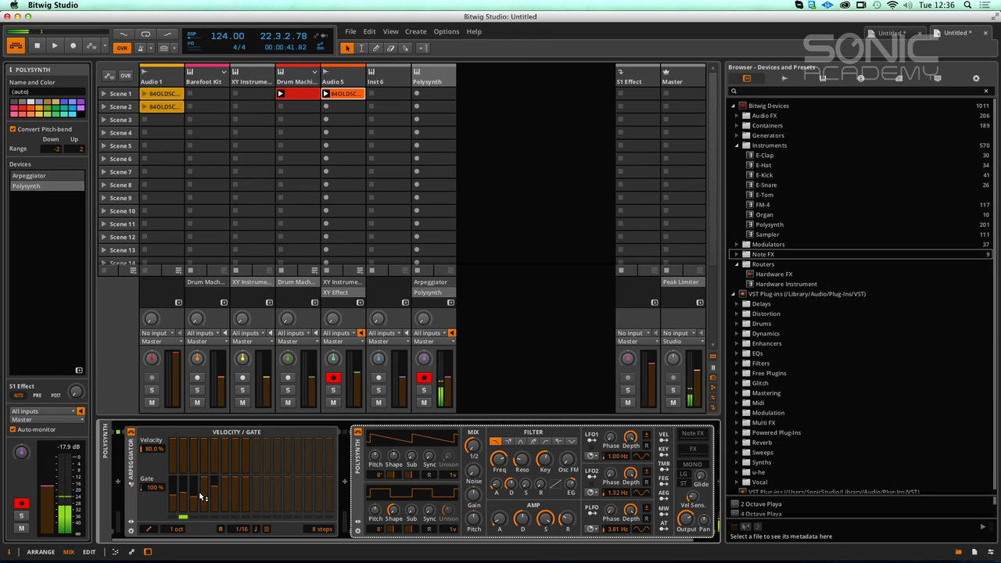
pyautogui.click(207, 492)
pyautogui.click(228, 491)
pyautogui.click(246, 494)
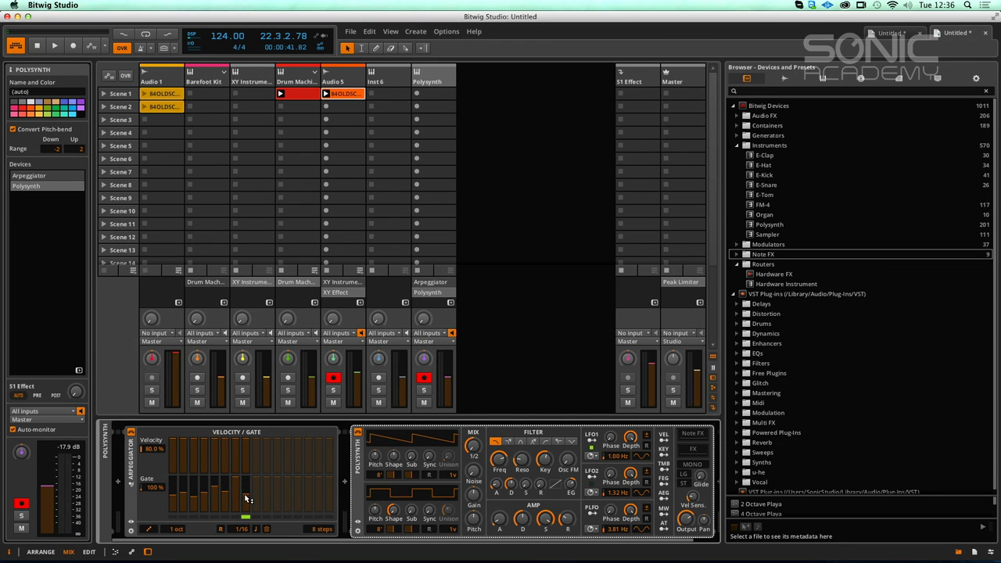
# Step: Lower the velocities of several Arpeggiator steps to different levels for a varied accent pattern
pyautogui.click(173, 463)
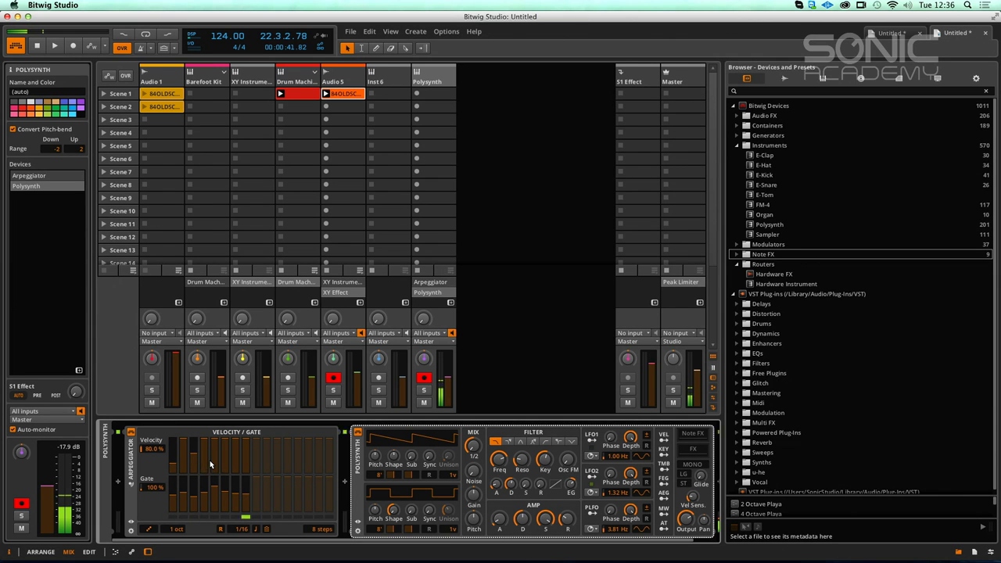
pyautogui.moveTo(210, 459); pyautogui.dragTo(218, 466)
pyautogui.click(236, 457)
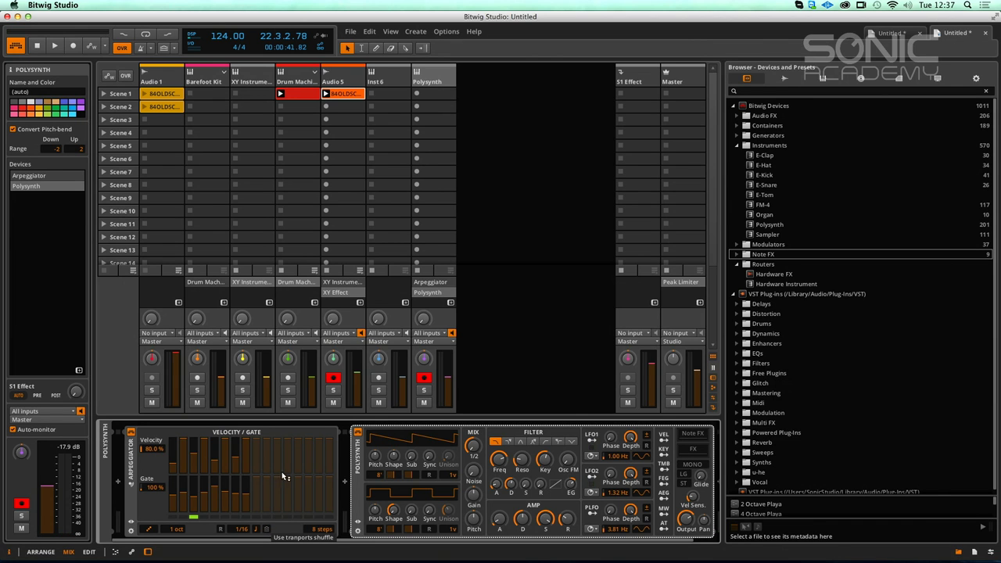
# Step: Enable the global groove and lower its 1/16 shuffle amount to 12.0 %
pyautogui.moveTo(224, 508)
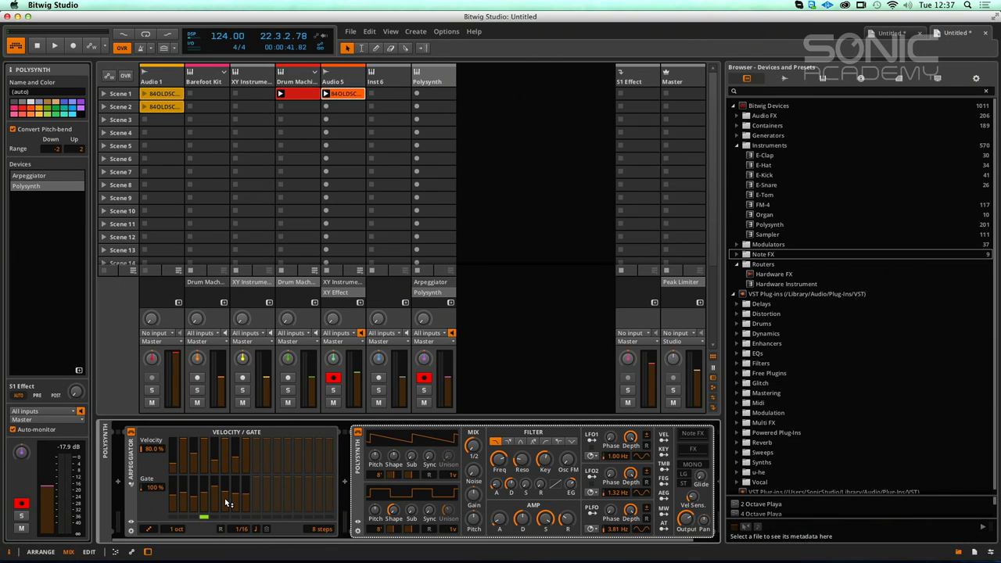
pyautogui.click(165, 53)
pyautogui.click(174, 48)
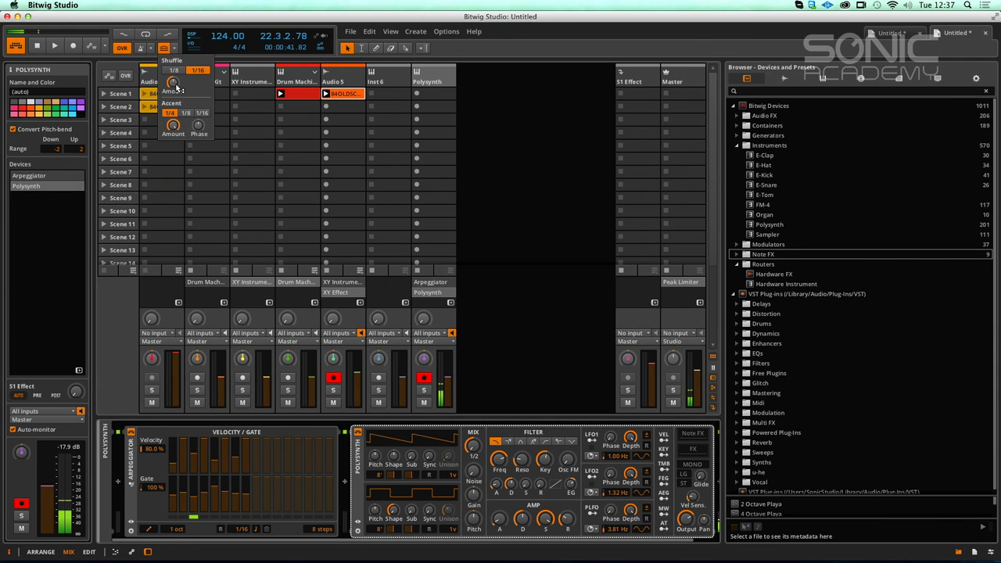
pyautogui.moveTo(178, 85); pyautogui.dragTo(177, 108)
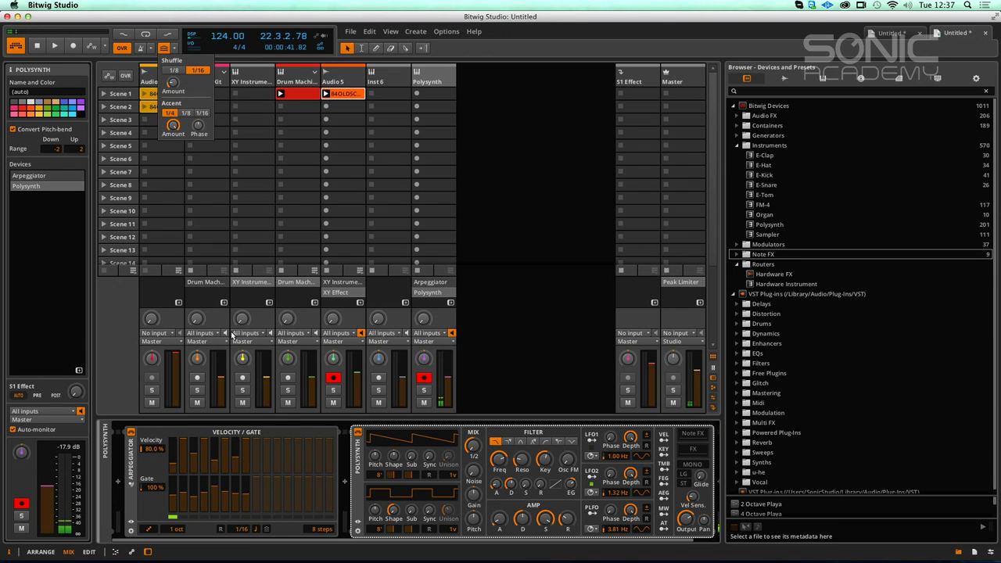
pyautogui.click(265, 534)
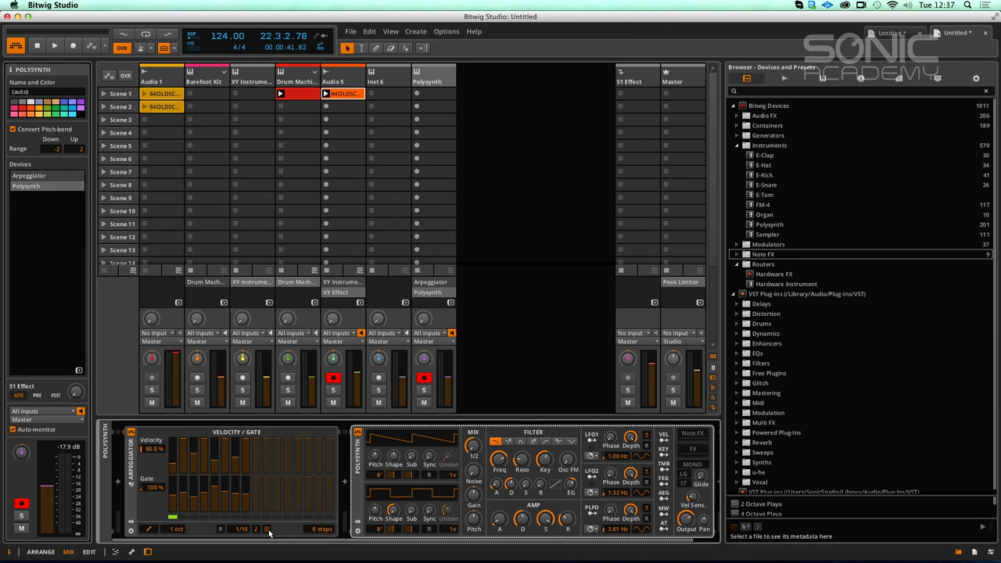
# Step: Review the global groove's shuffle and accent settings, checking the shuffle amount
pyautogui.click(174, 48)
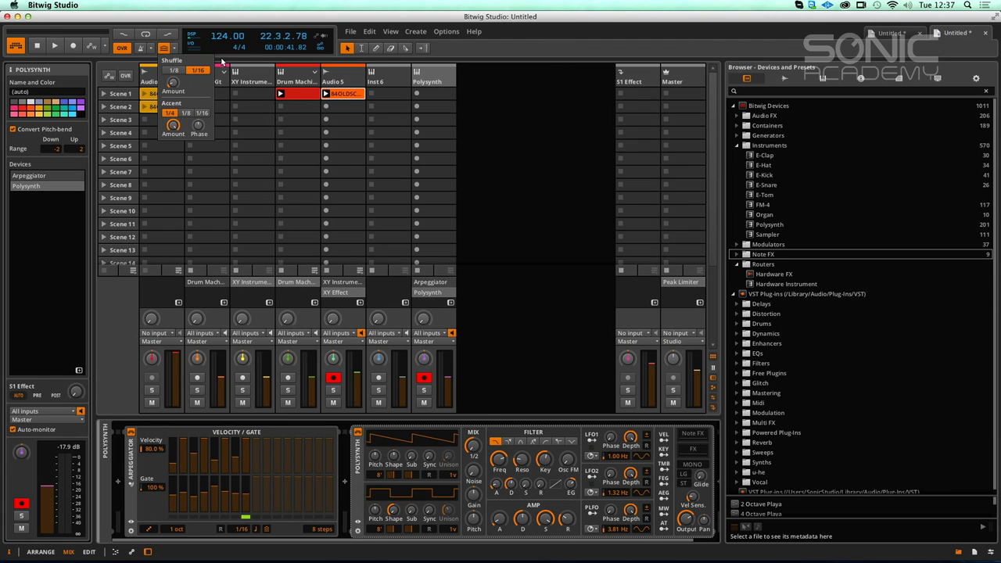
pyautogui.click(164, 49)
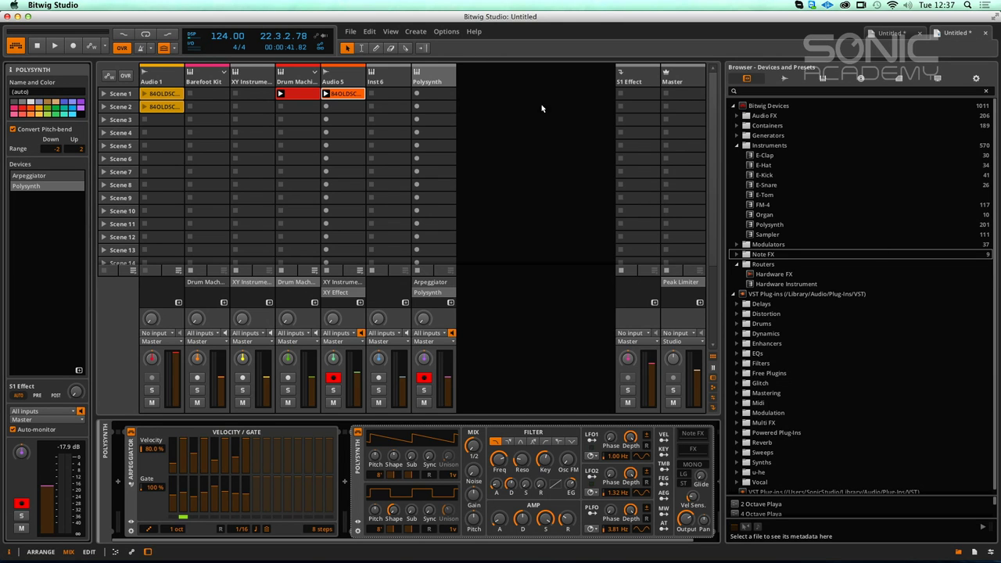
pyautogui.click(172, 50)
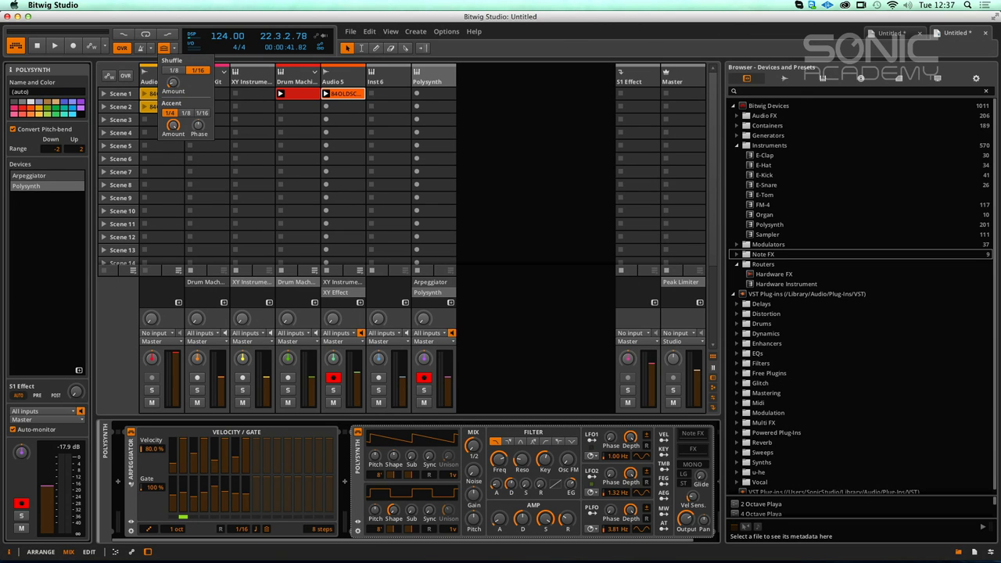
pyautogui.moveTo(186, 80)
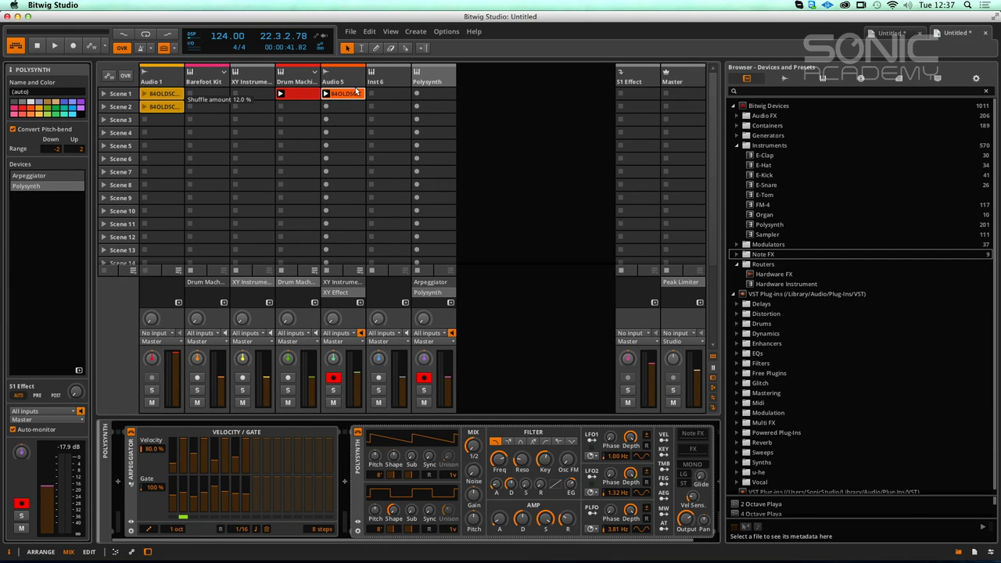
# Step: Open the Drum Machine clip in Scene 1 for note editing and set its Quantize Time grid mode to Custom
pyautogui.doubleClick(291, 93)
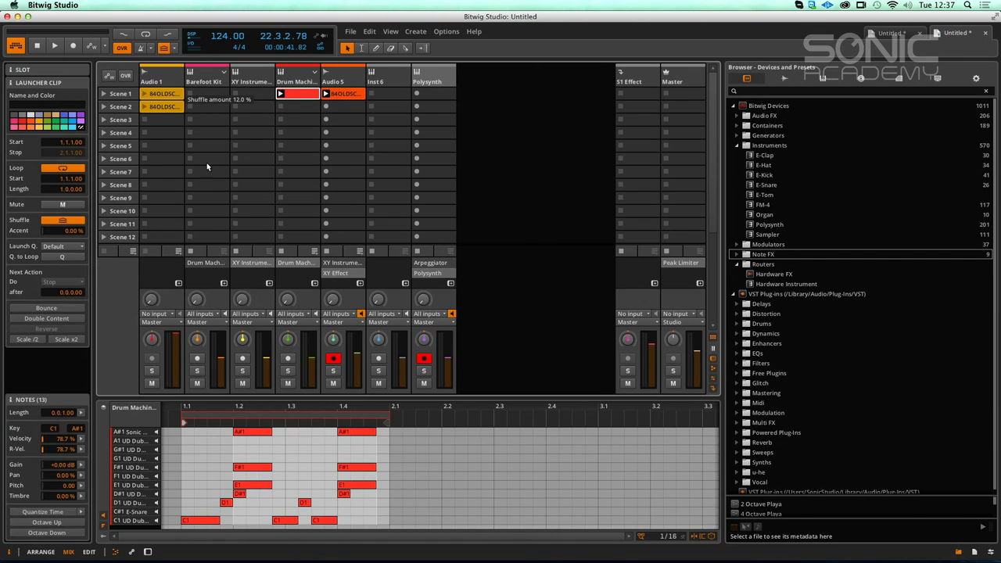
pyautogui.click(82, 511)
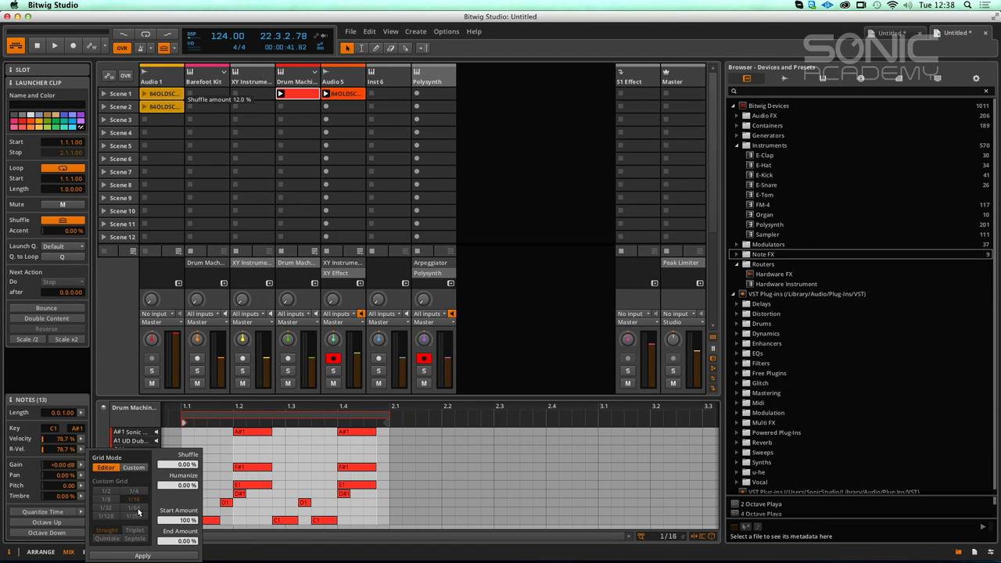
pyautogui.click(130, 469)
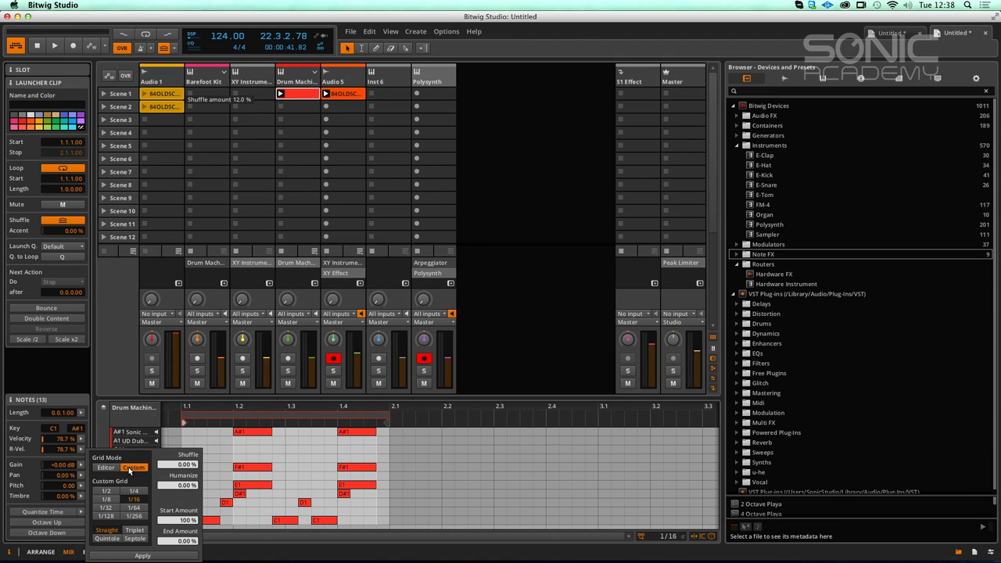
pyautogui.click(22, 471)
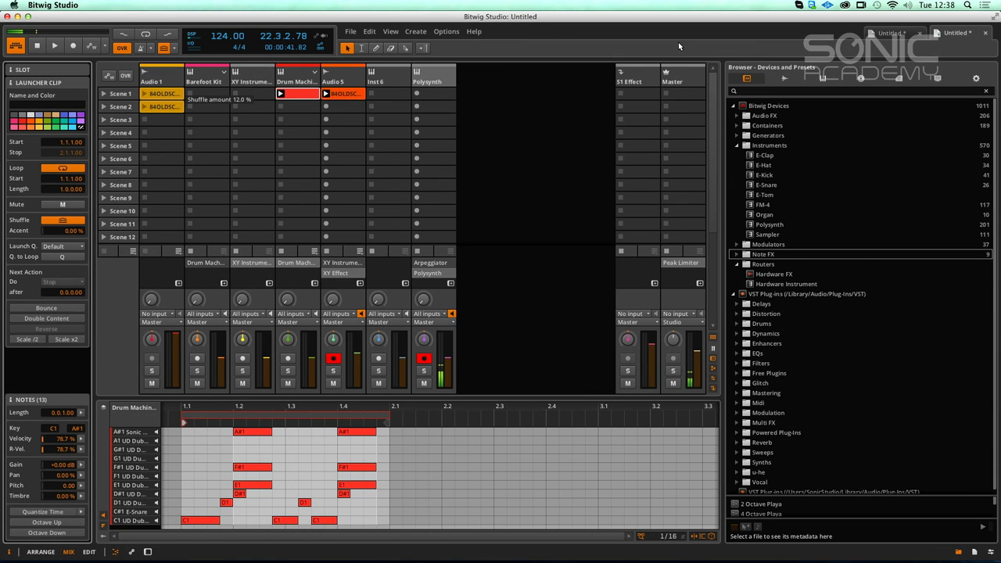
# Step: Add a Diatonic Transposer from the Note FX devices to the Polysynth track and show that track's device chain
pyautogui.click(739, 147)
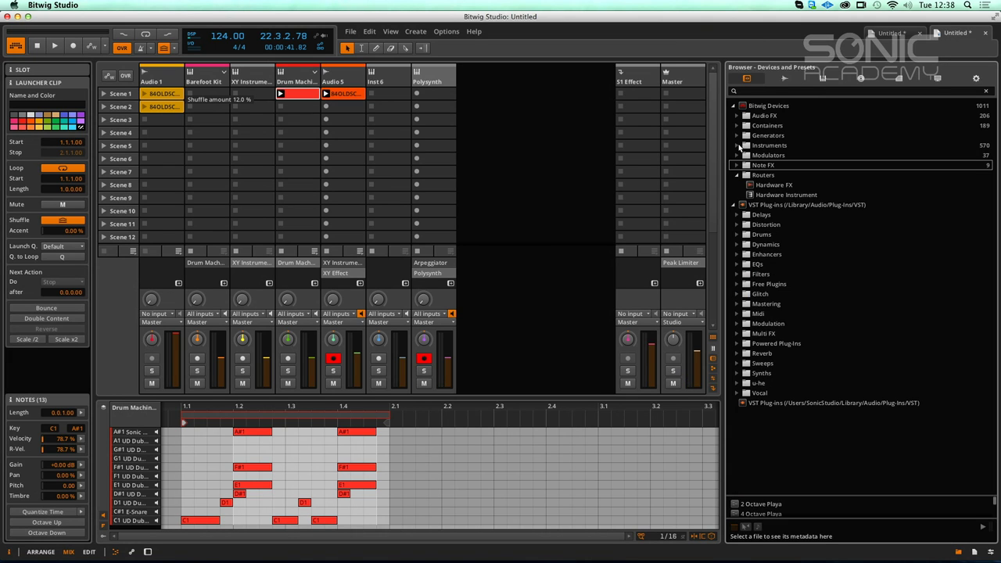
pyautogui.click(735, 166)
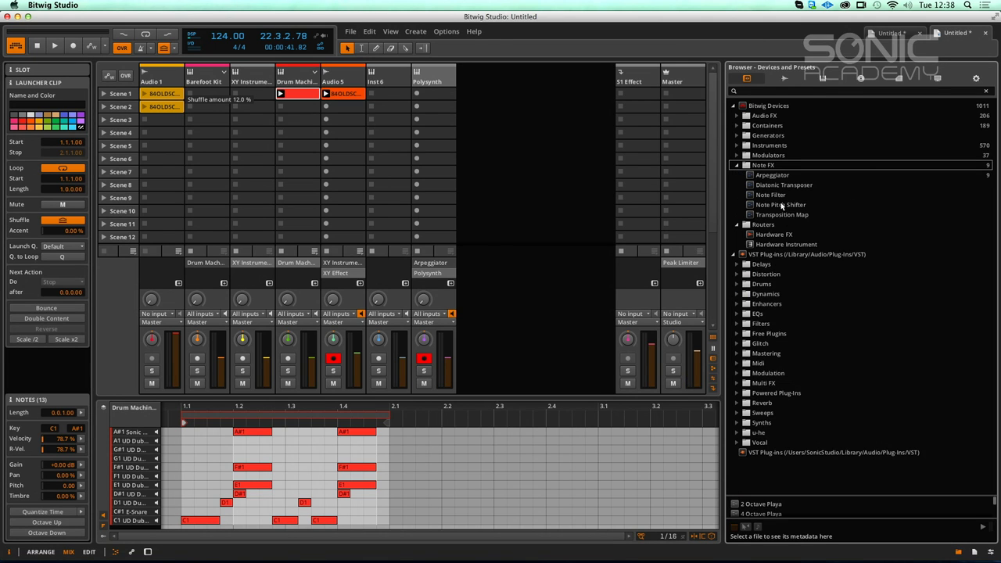
pyautogui.moveTo(784, 186); pyautogui.dragTo(447, 121)
pyautogui.doubleClick(435, 80)
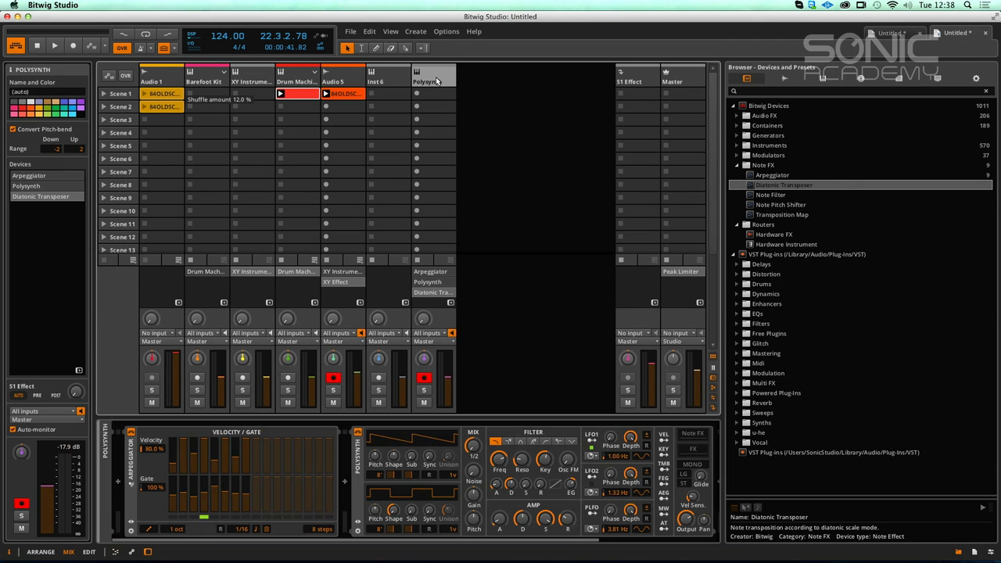
# Step: Remove the Arpeggiator from the Polysynth track and move the Diatonic Transposer ahead of the Polysynth
pyautogui.click(130, 484)
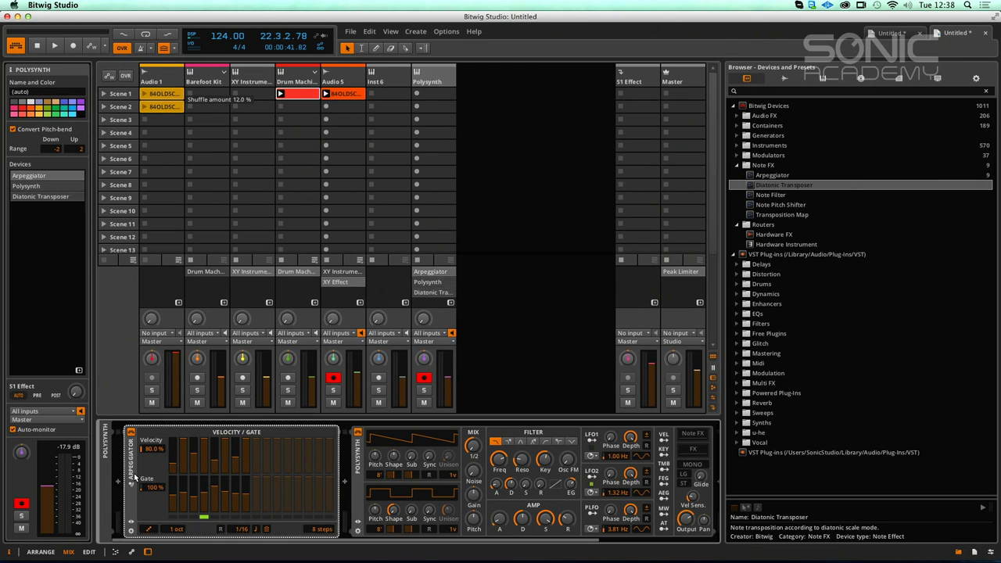
pyautogui.press('Delete')
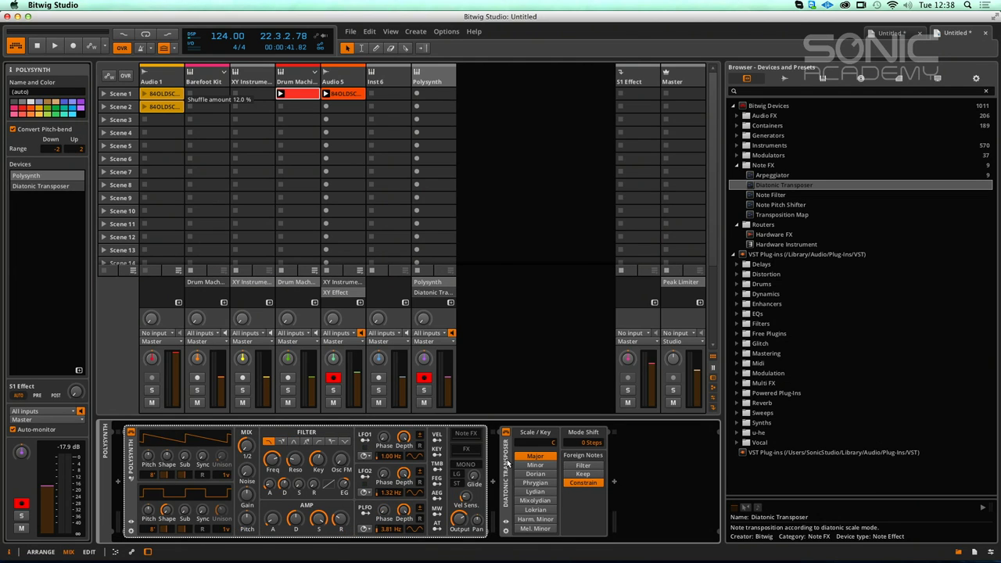
pyautogui.moveTo(507, 465); pyautogui.dragTo(118, 477)
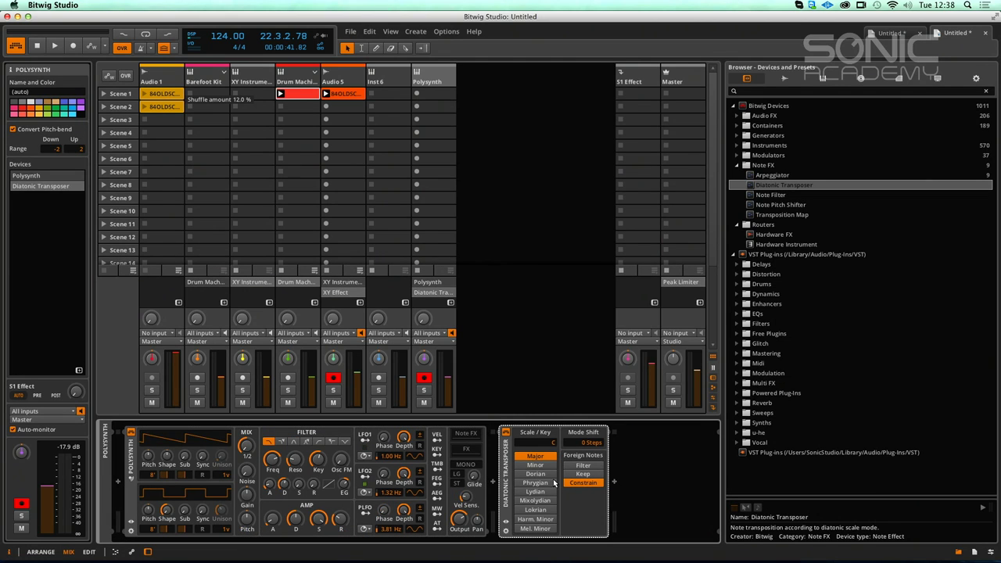
pyautogui.moveTo(216, 470); pyautogui.dragTo(127, 471)
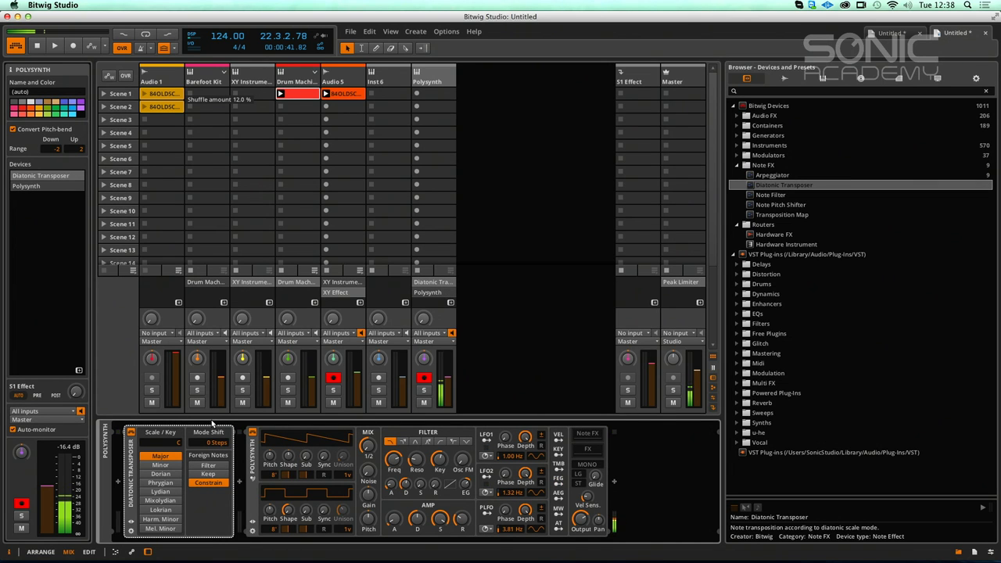
# Step: Try the Minor and Dorian scales in the Diatonic Transposer, then return it to Major
pyautogui.click(162, 465)
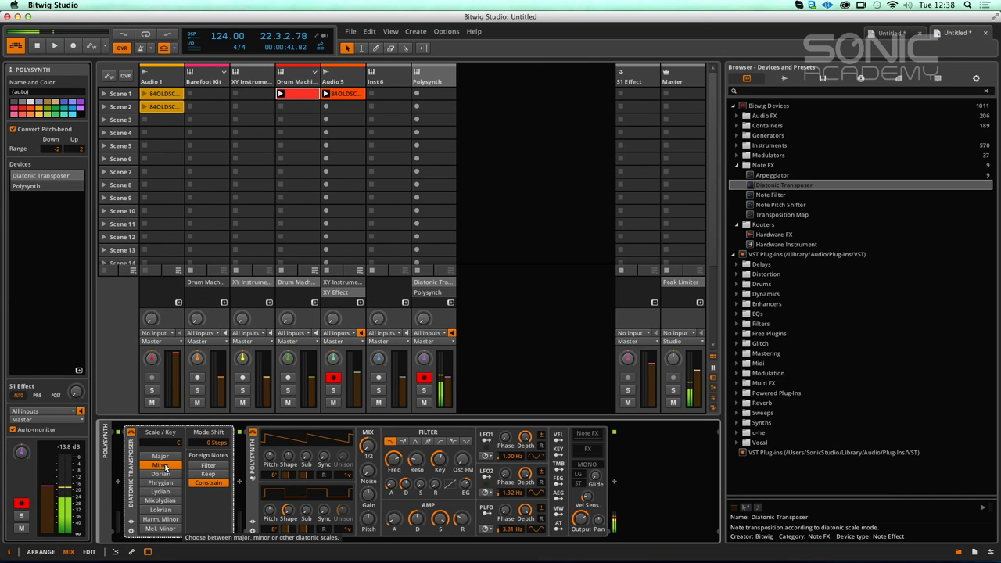
pyautogui.click(165, 472)
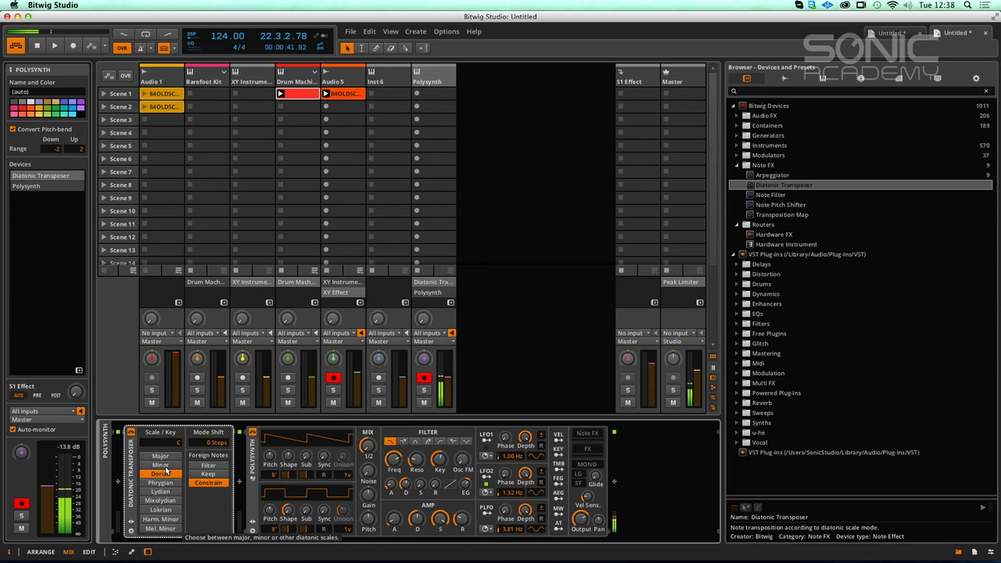
pyautogui.click(168, 457)
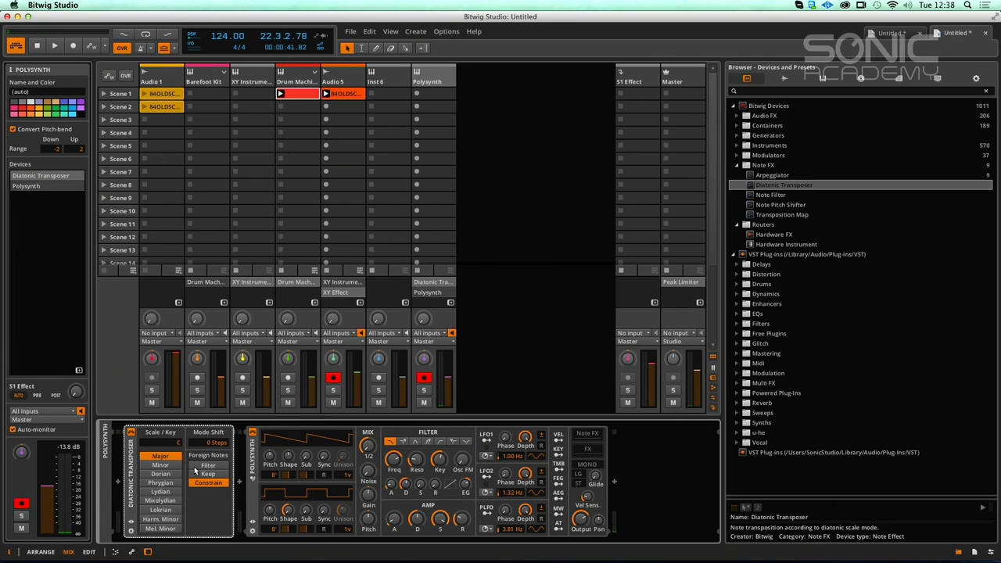
# Step: Try the Diatonic Transposer's Filter and Keep foreign-note modes with the Minor and Major scales, ending on Keep and Minor
pyautogui.click(204, 466)
pyautogui.click(160, 466)
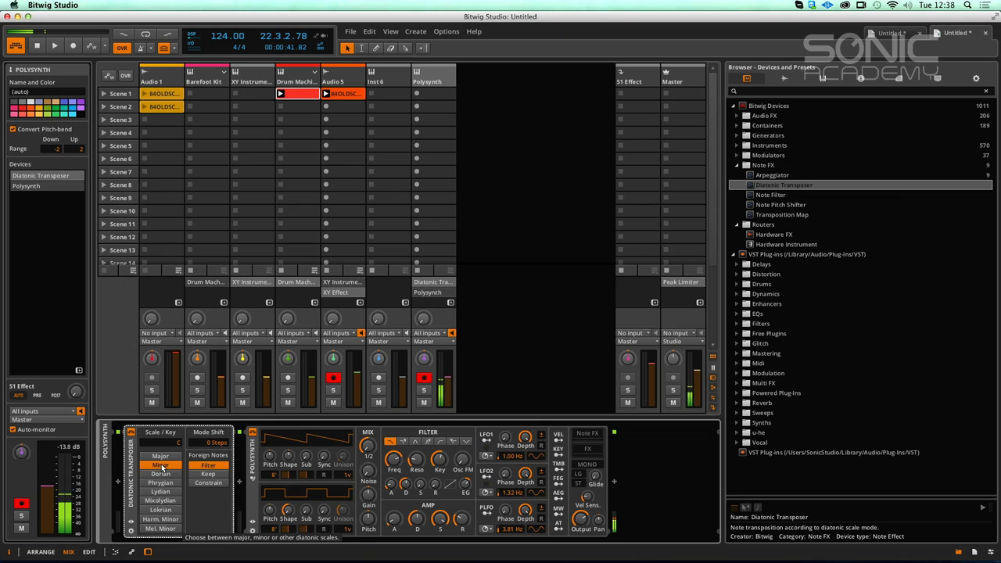
pyautogui.click(215, 474)
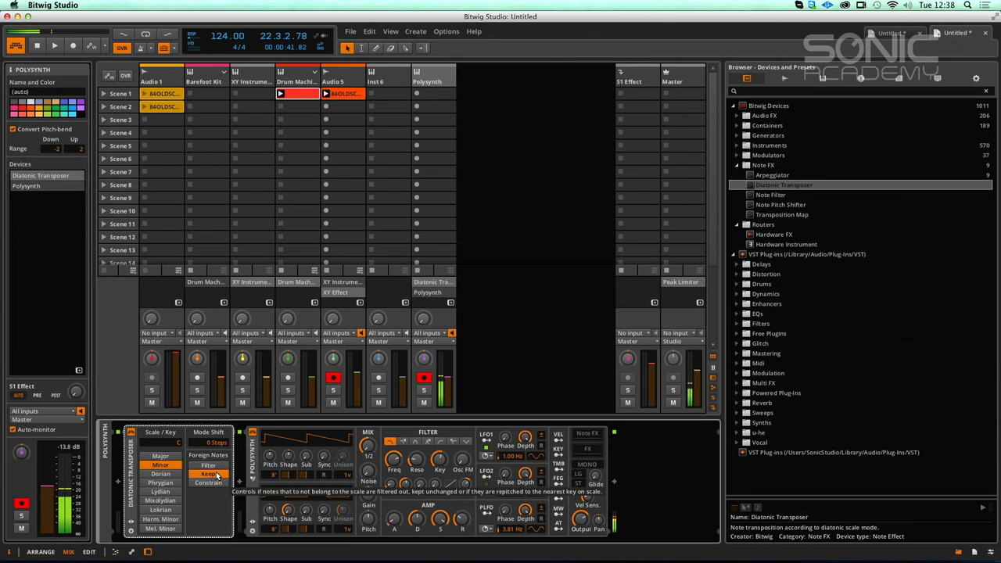
pyautogui.click(164, 458)
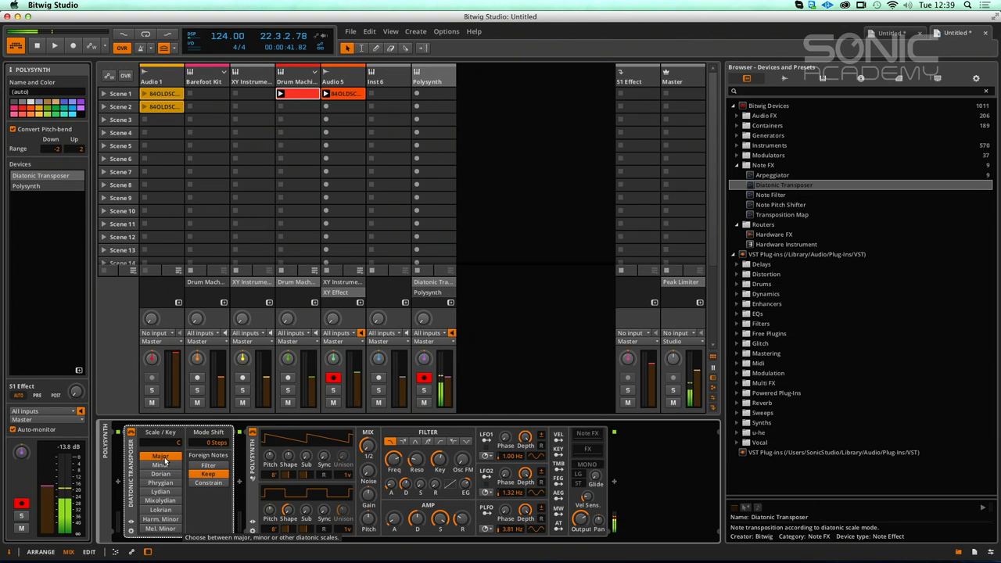
pyautogui.click(163, 465)
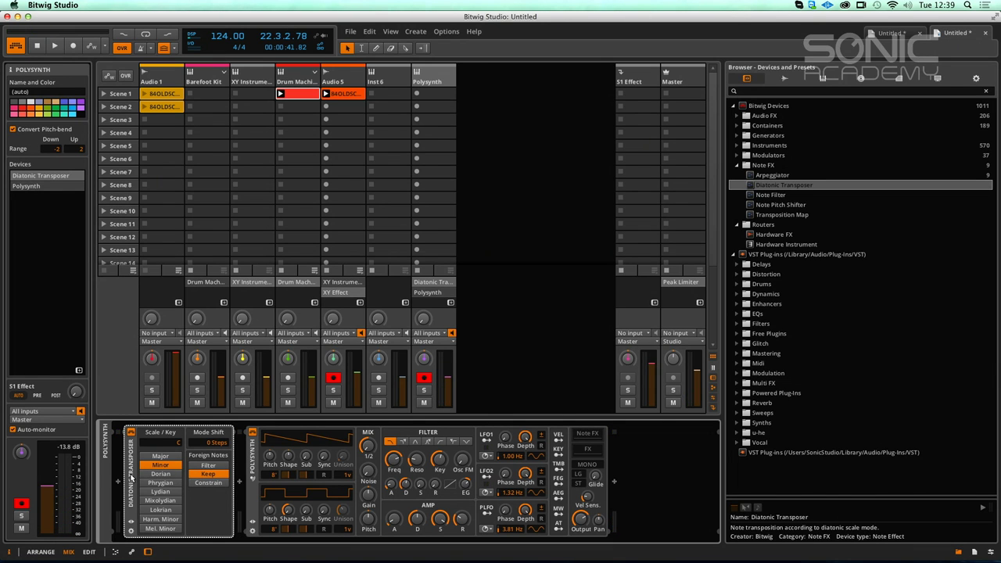
# Step: Replace the Diatonic Transposer with a Note Filter placed ahead of the Polysynth
pyautogui.press('Delete')
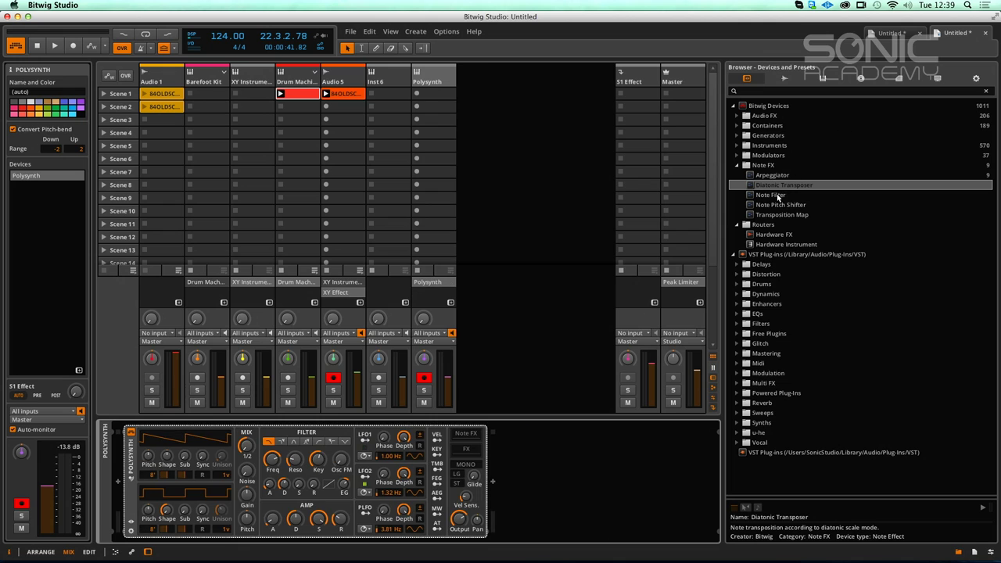
pyautogui.moveTo(777, 196); pyautogui.dragTo(185, 541)
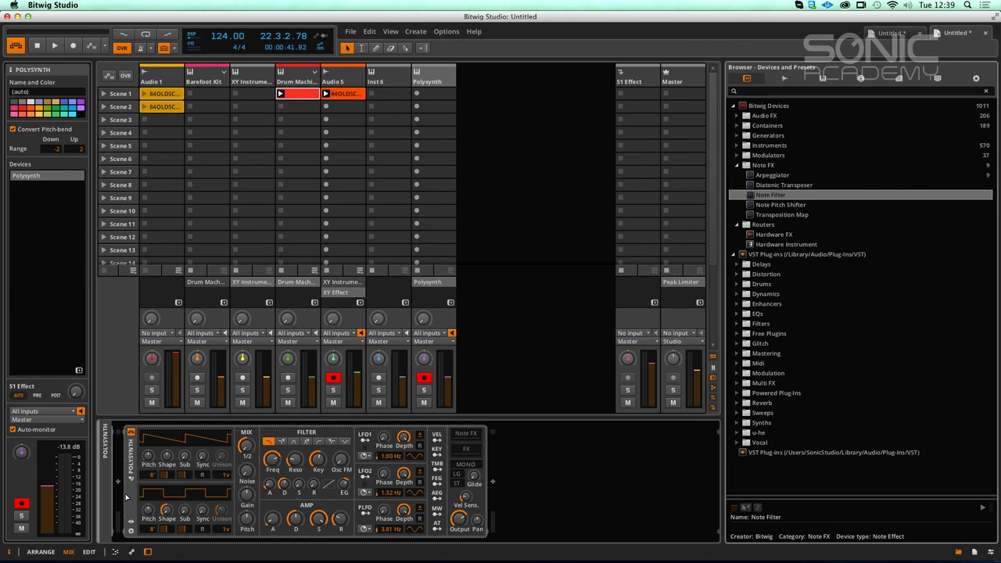
pyautogui.moveTo(126, 497); pyautogui.dragTo(127, 498)
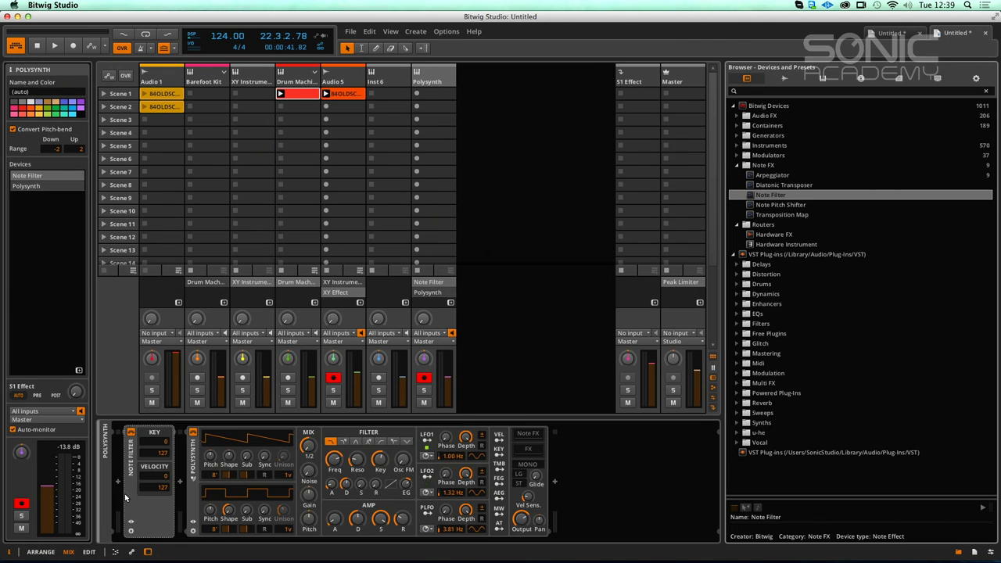
# Step: Raise the Note Filter's minimum velocity to 72 and minimum key to 26, and try adjusting its upper key limit
pyautogui.click(161, 461)
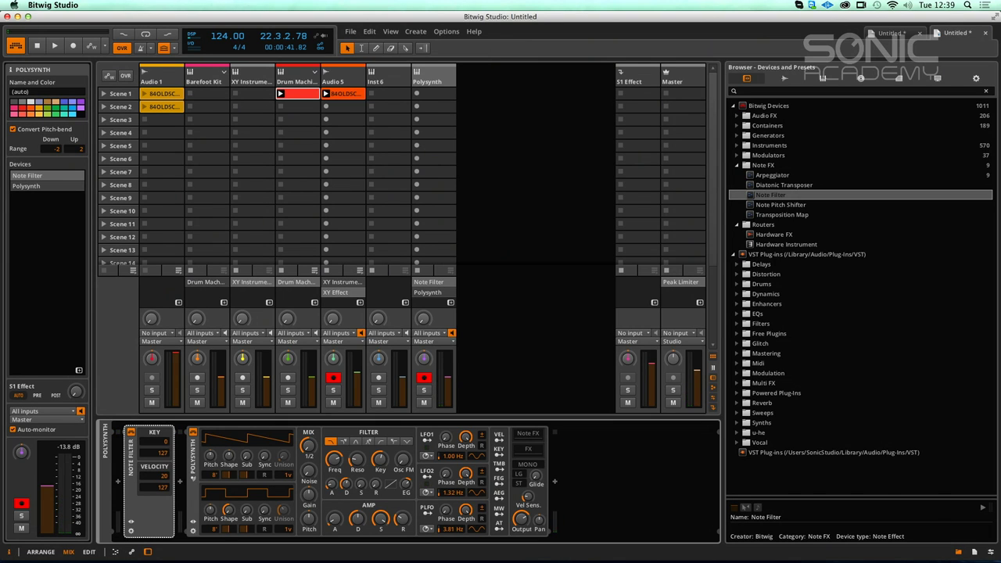
pyautogui.moveTo(163, 475); pyautogui.dragTo(163, 473)
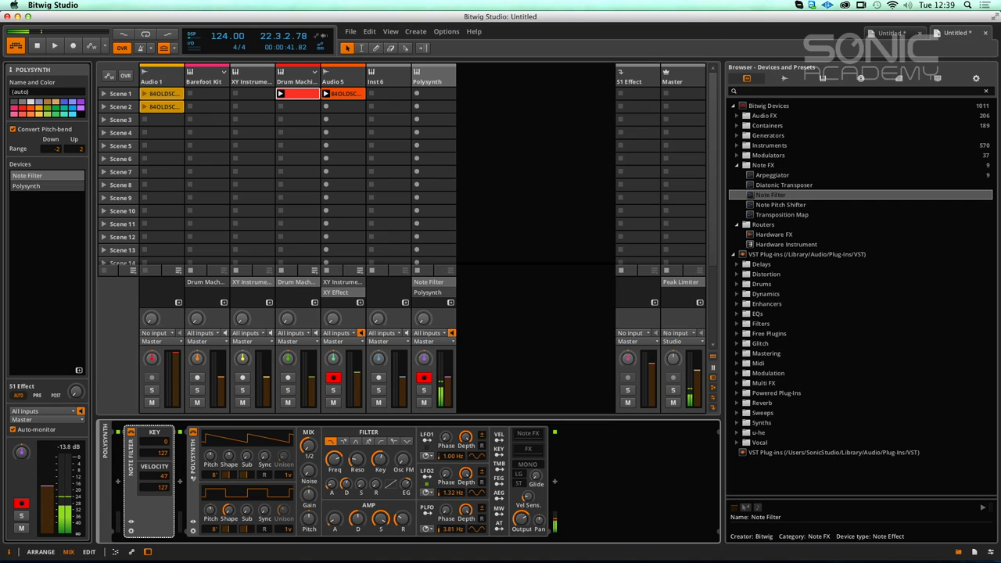
pyautogui.moveTo(162, 478); pyautogui.dragTo(162, 474)
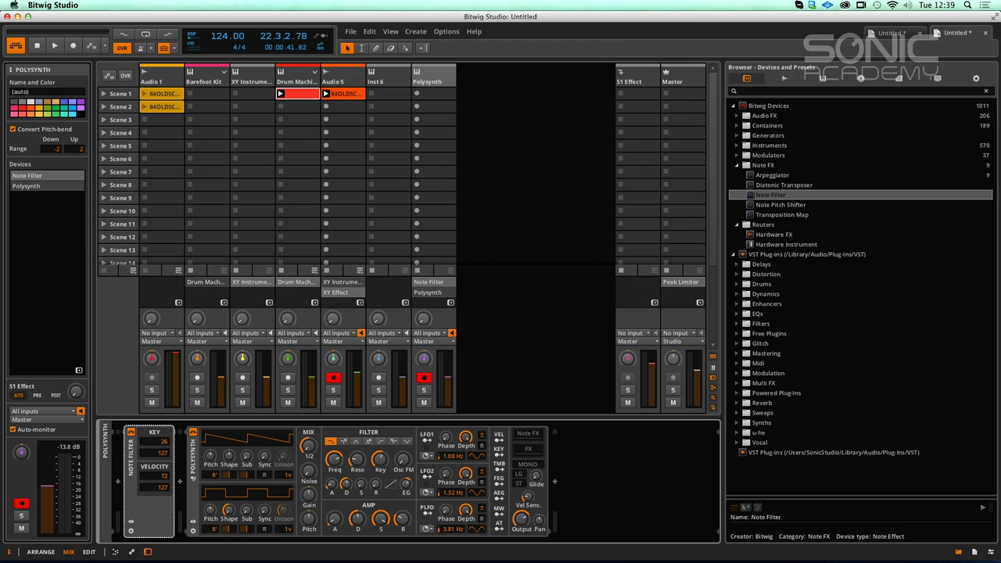
pyautogui.moveTo(164, 447); pyautogui.dragTo(166, 448)
# Step: Replace the Note Filter with a Note Pitch Shifter placed ahead of the Polysynth
pyautogui.press('Delete')
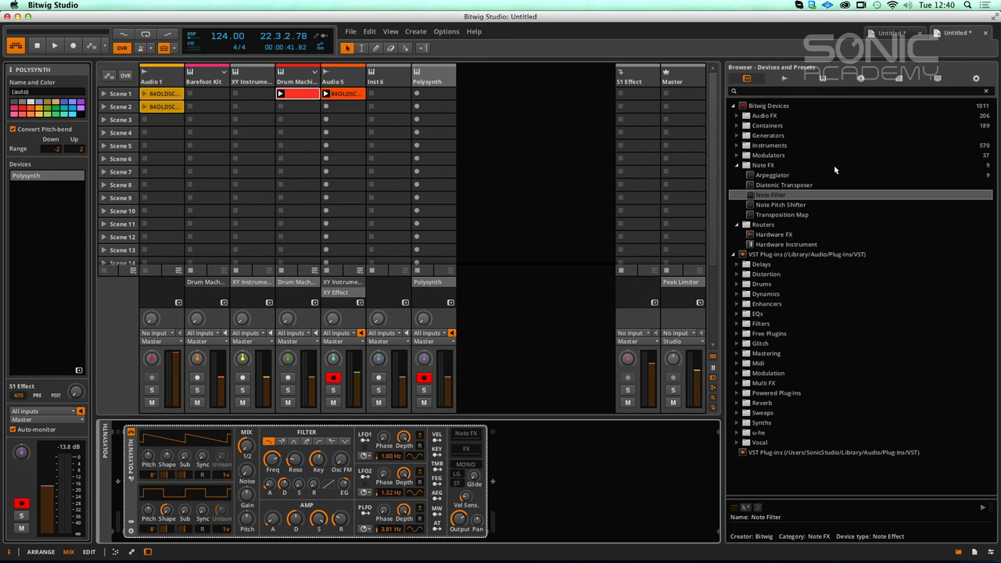
pyautogui.click(792, 204)
pyautogui.moveTo(243, 530); pyautogui.dragTo(121, 497)
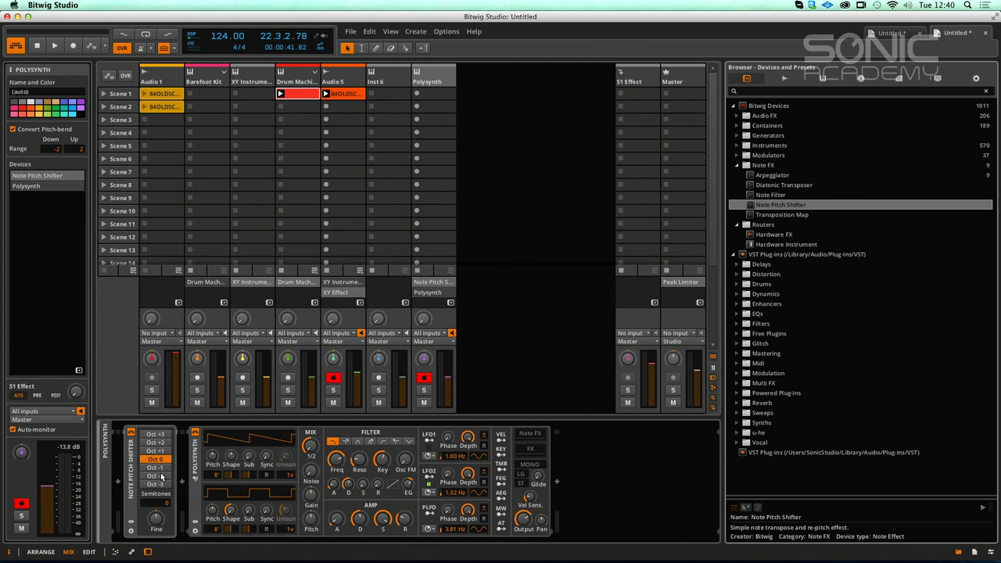
# Step: Try Oct +1 and Oct -1 in the Note Pitch Shifter, ending on Oct -1 with semitones at 8
pyautogui.click(159, 469)
pyautogui.click(156, 451)
pyautogui.click(156, 469)
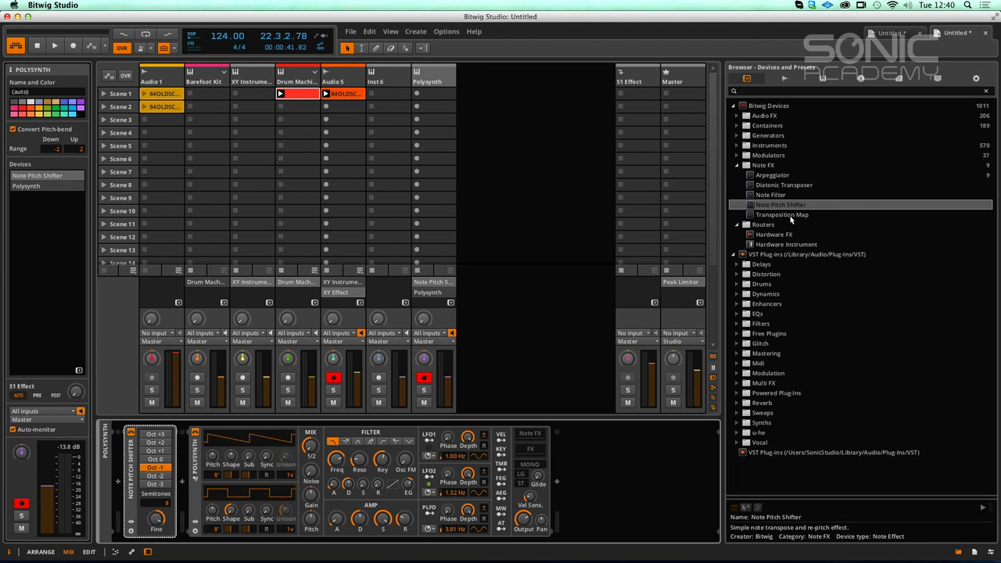
# Step: Insert a Transposition Map at the start of the Polysynth track's chain and remove the Note Pitch Shifter
pyautogui.moveTo(782, 214); pyautogui.dragTo(125, 463)
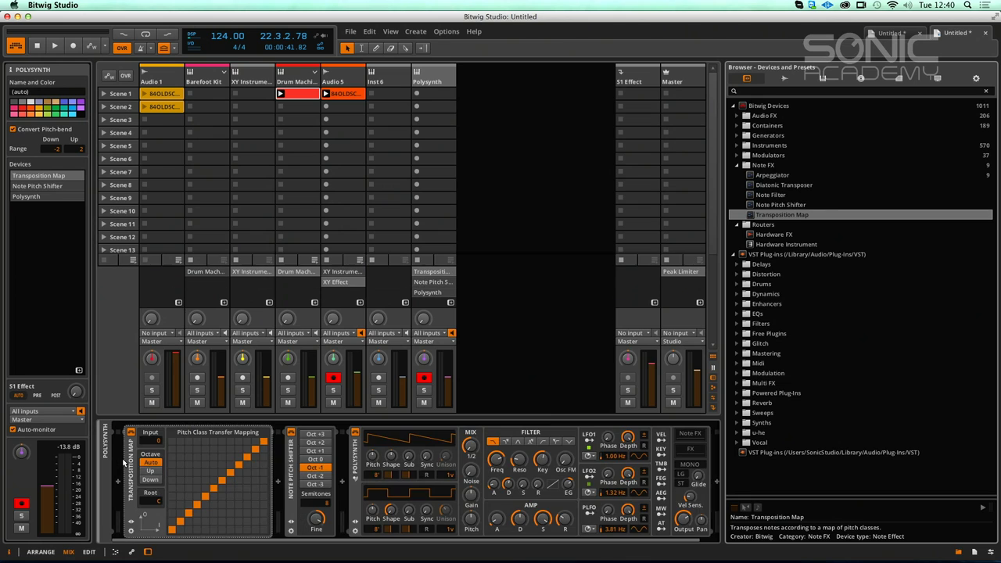
pyautogui.click(293, 472)
pyautogui.press('Delete')
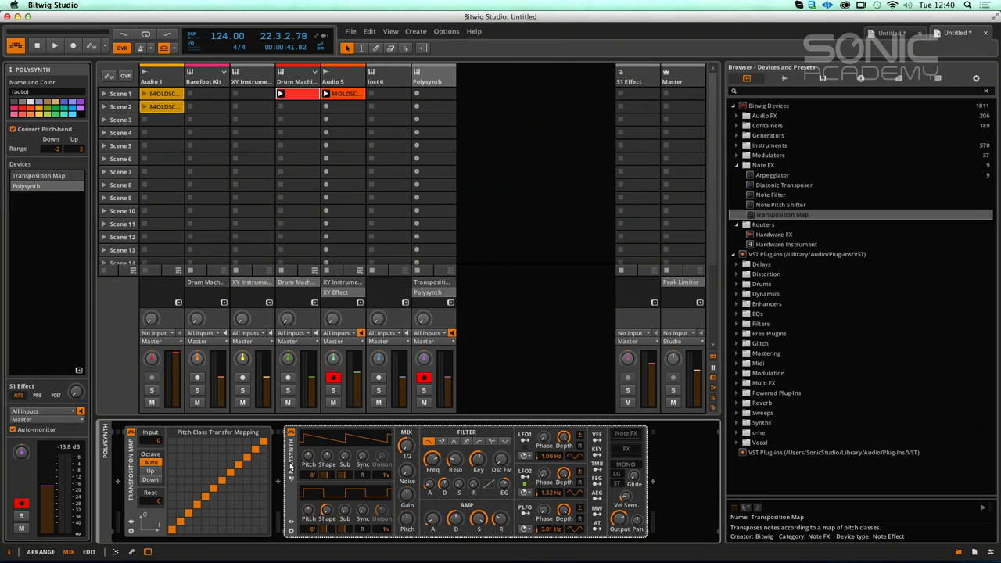
# Step: Remap several lower and middle pitch classes in the Transposition Map's grid so they deviate from the straight diagonal
pyautogui.click(180, 514)
pyautogui.click(181, 521)
pyautogui.click(181, 512)
pyautogui.click(190, 505)
pyautogui.click(197, 497)
pyautogui.moveTo(223, 498); pyautogui.dragTo(211, 475)
pyautogui.click(223, 452)
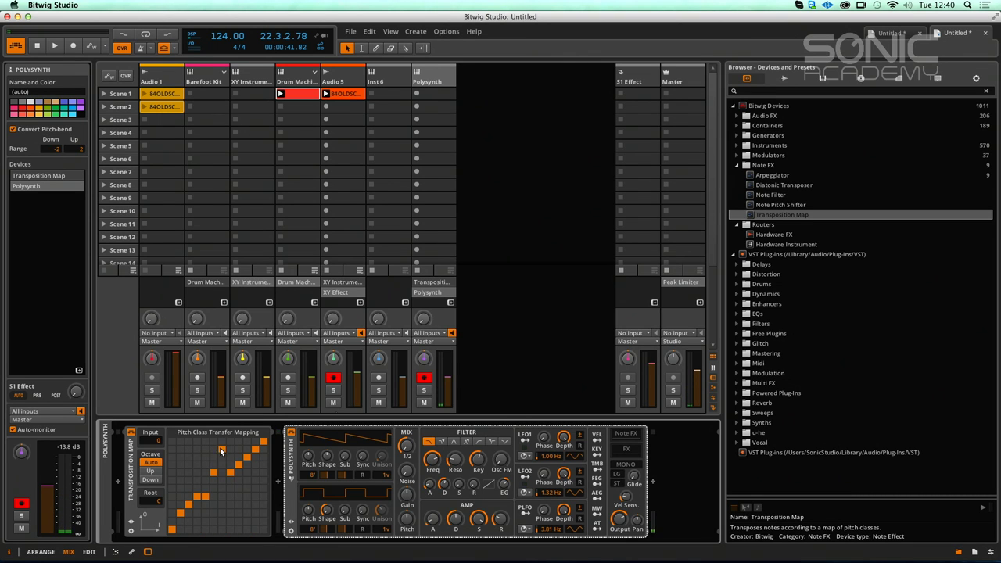
# Step: Enlarge the browser's lower preset area and remove the Transposition Map from the Polysynth track
pyautogui.click(129, 475)
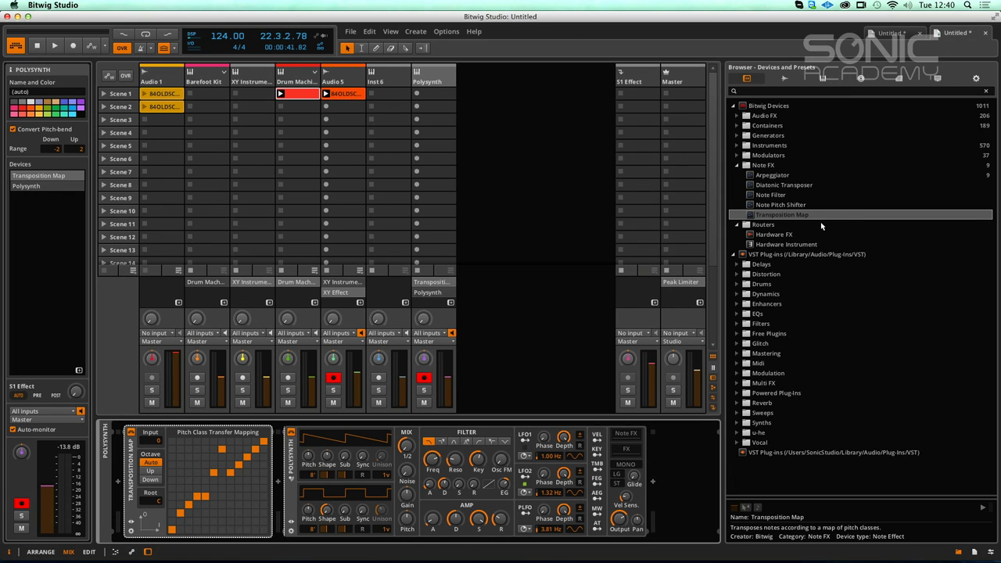
pyautogui.moveTo(823, 497); pyautogui.dragTo(855, 299)
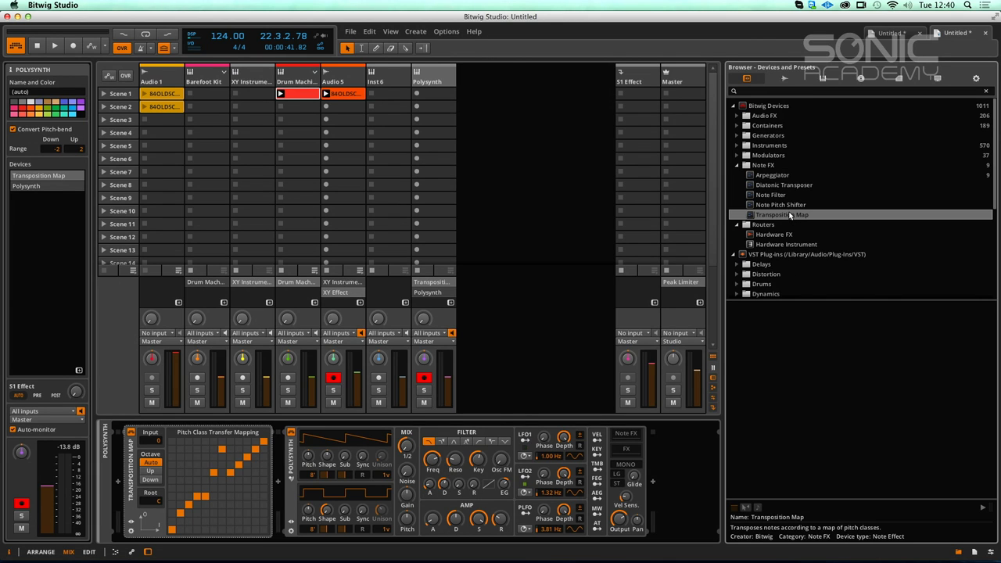
pyautogui.click(131, 481)
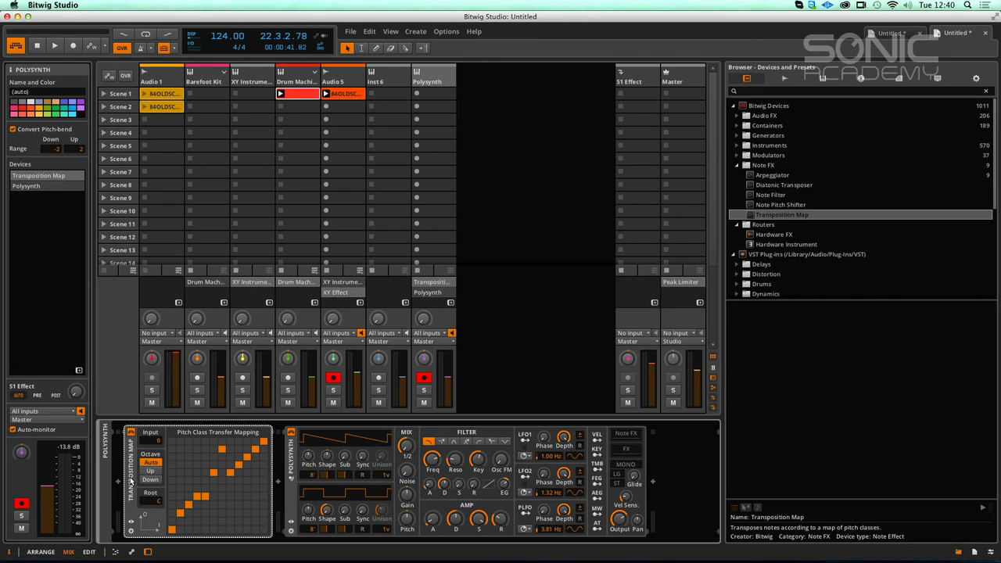
pyautogui.press('Delete')
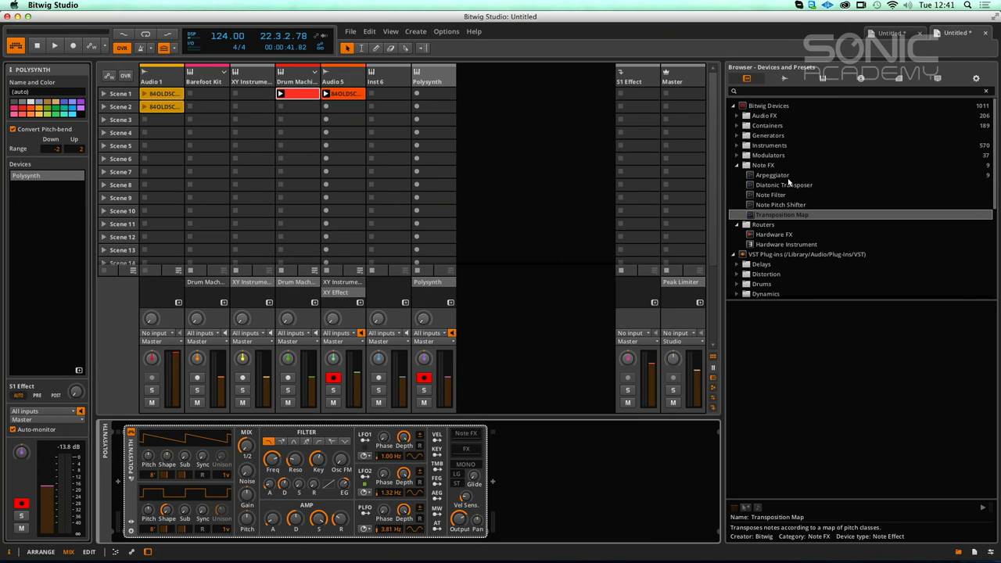
# Step: Add Hardware FX and Hardware Instrument after the Polysynth and check the Hardware FX audio output choices
pyautogui.moveTo(779, 233); pyautogui.dragTo(485, 483)
pyautogui.moveTo(765, 247); pyautogui.dragTo(610, 460)
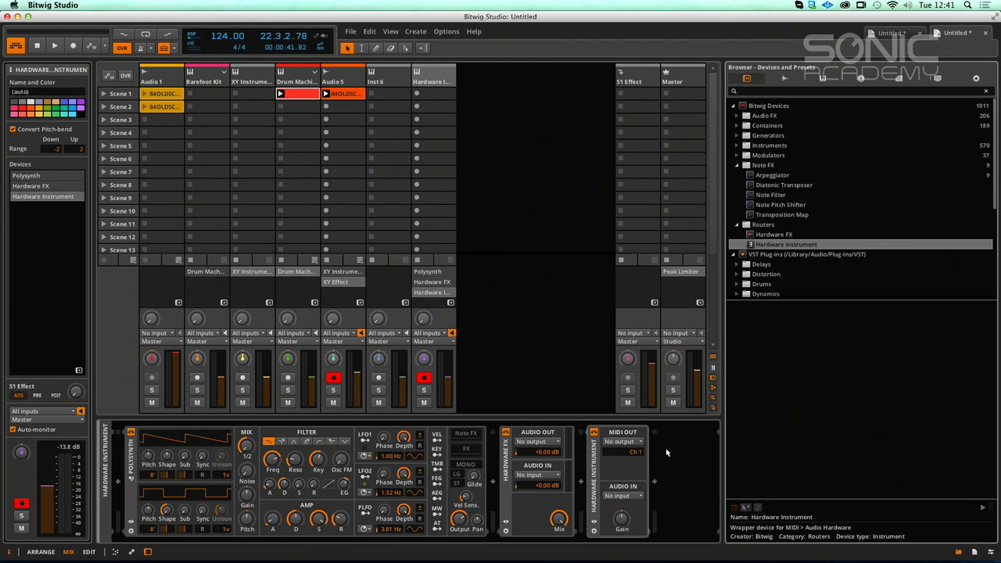
pyautogui.click(540, 442)
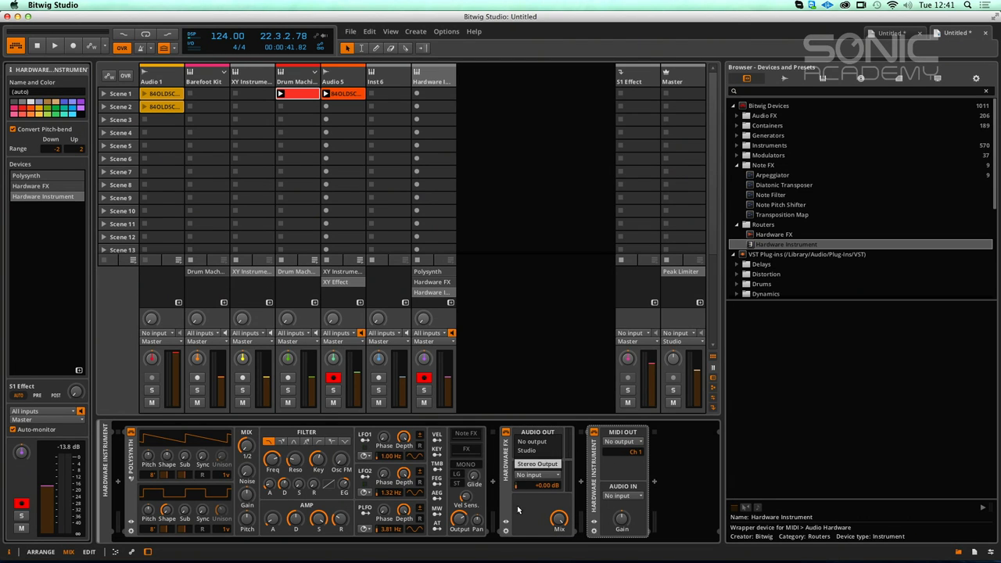
pyautogui.click(550, 442)
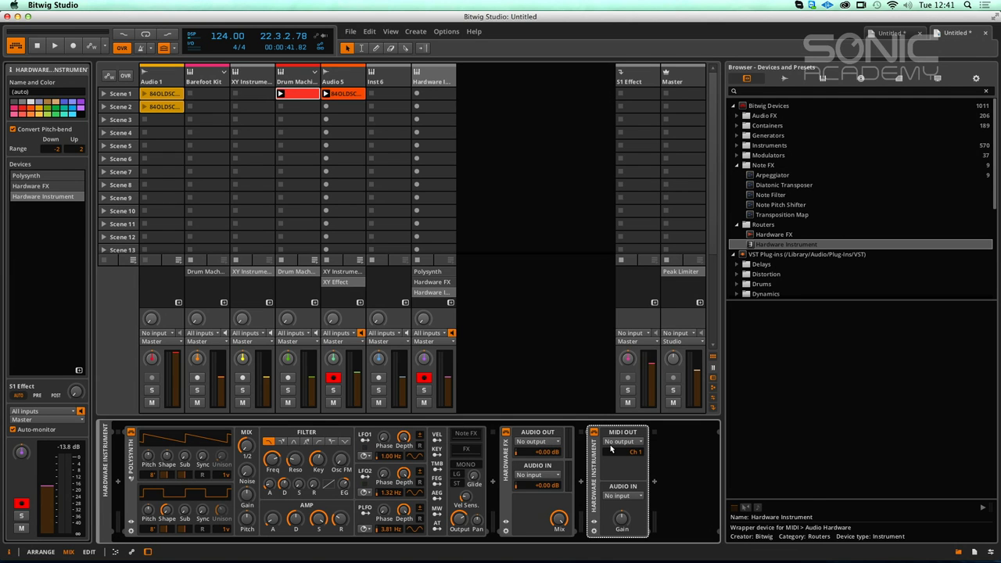